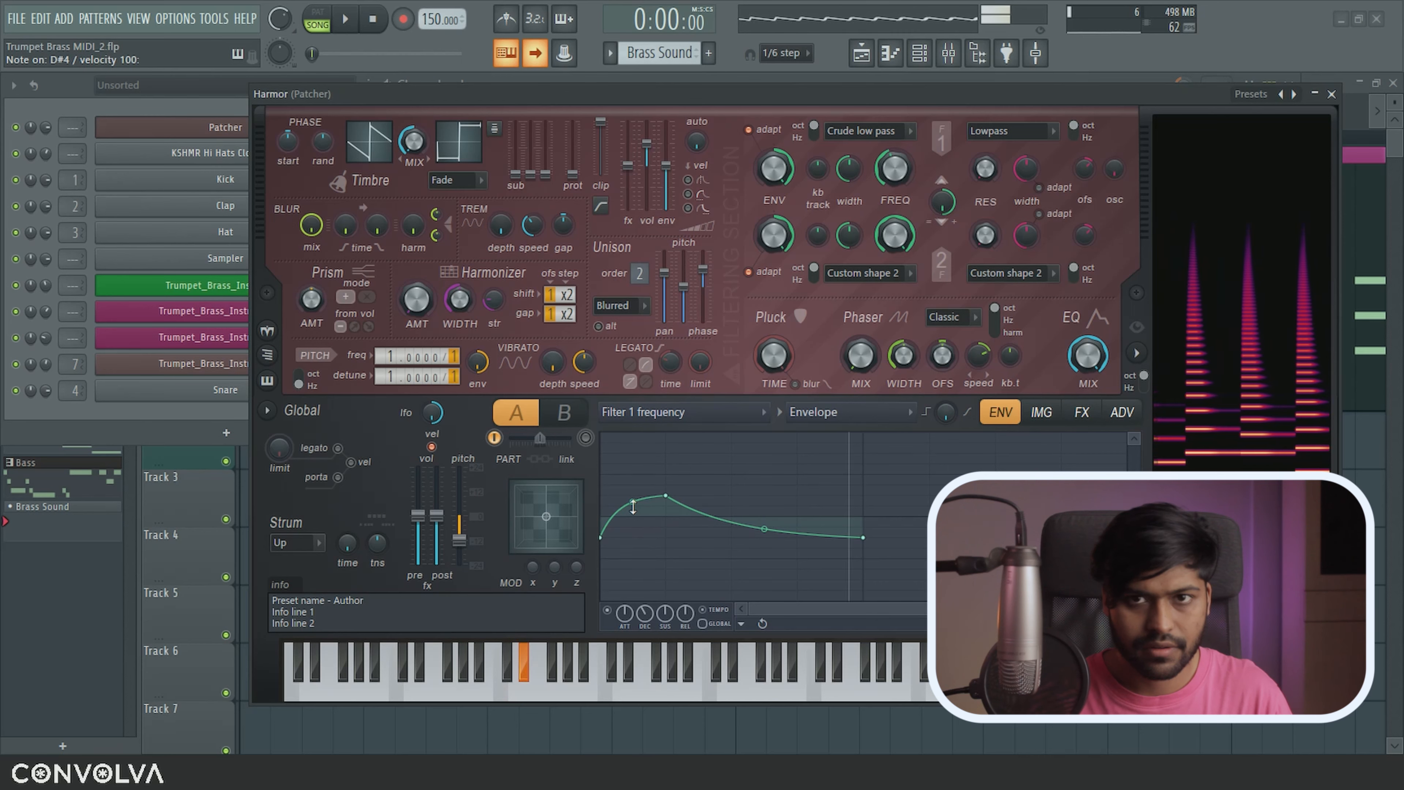
# Add an enabled pitch envelope to part A that rises from well below the centre line to 0 cents along a steep curve.
pyautogui.press('z')
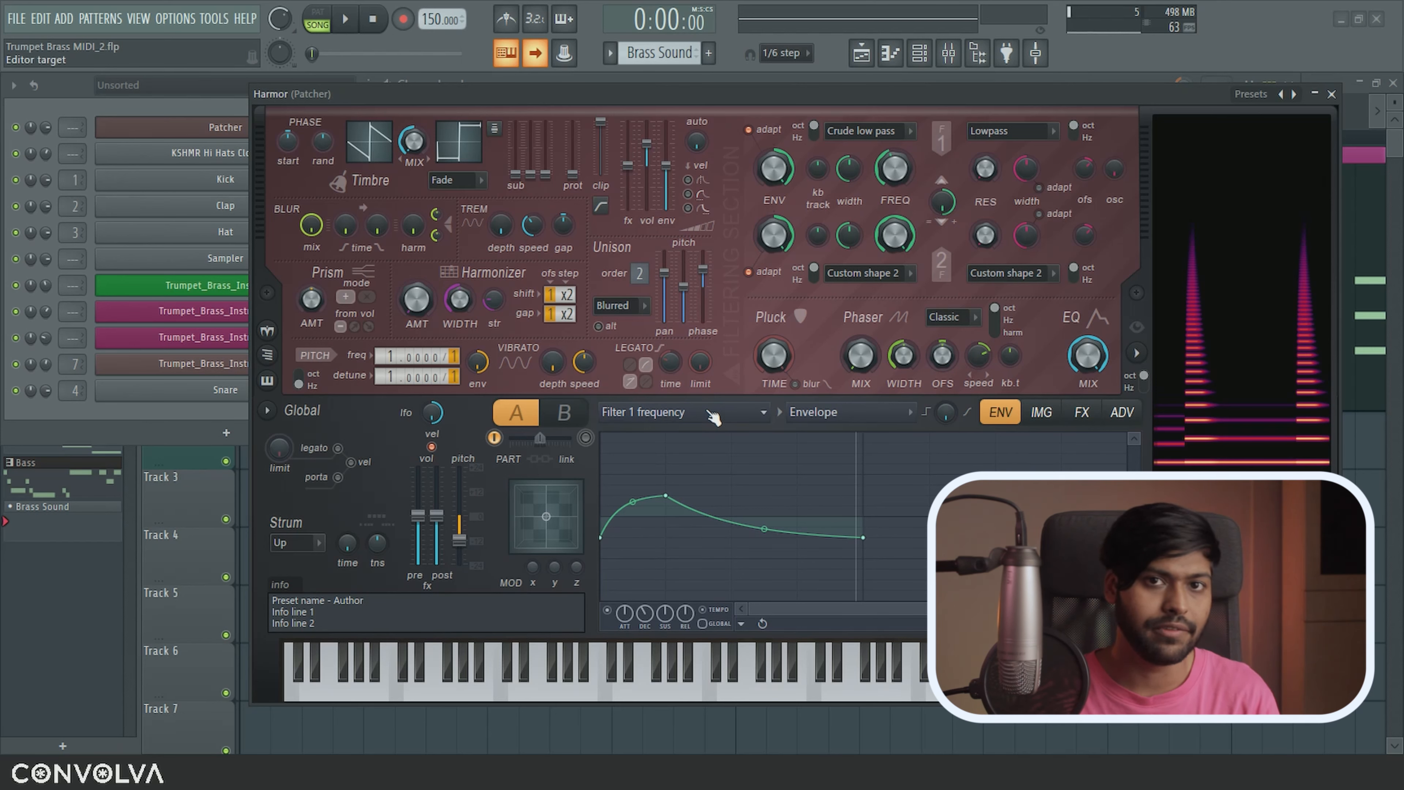
pyautogui.click(746, 418)
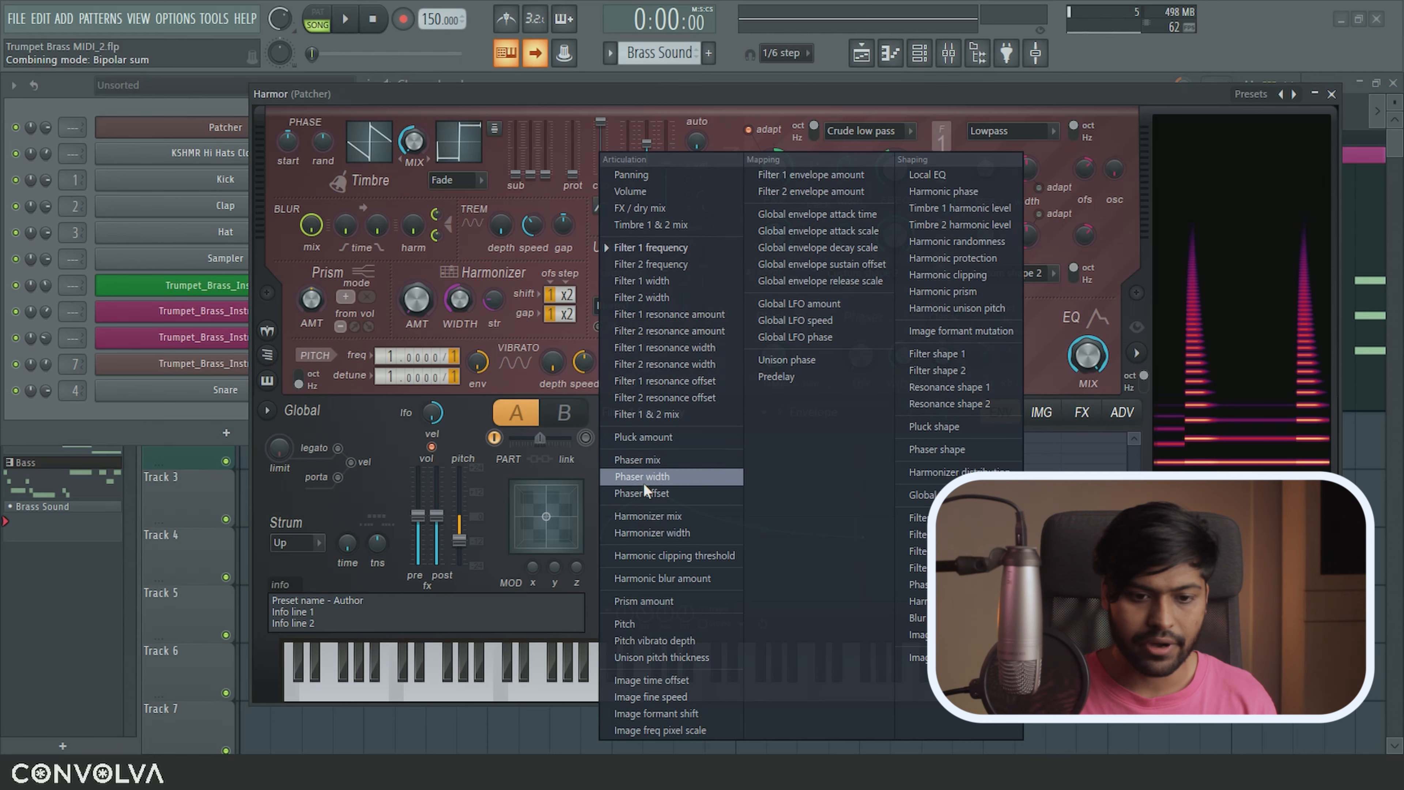
pyautogui.click(660, 624)
pyautogui.rightClick(654, 516)
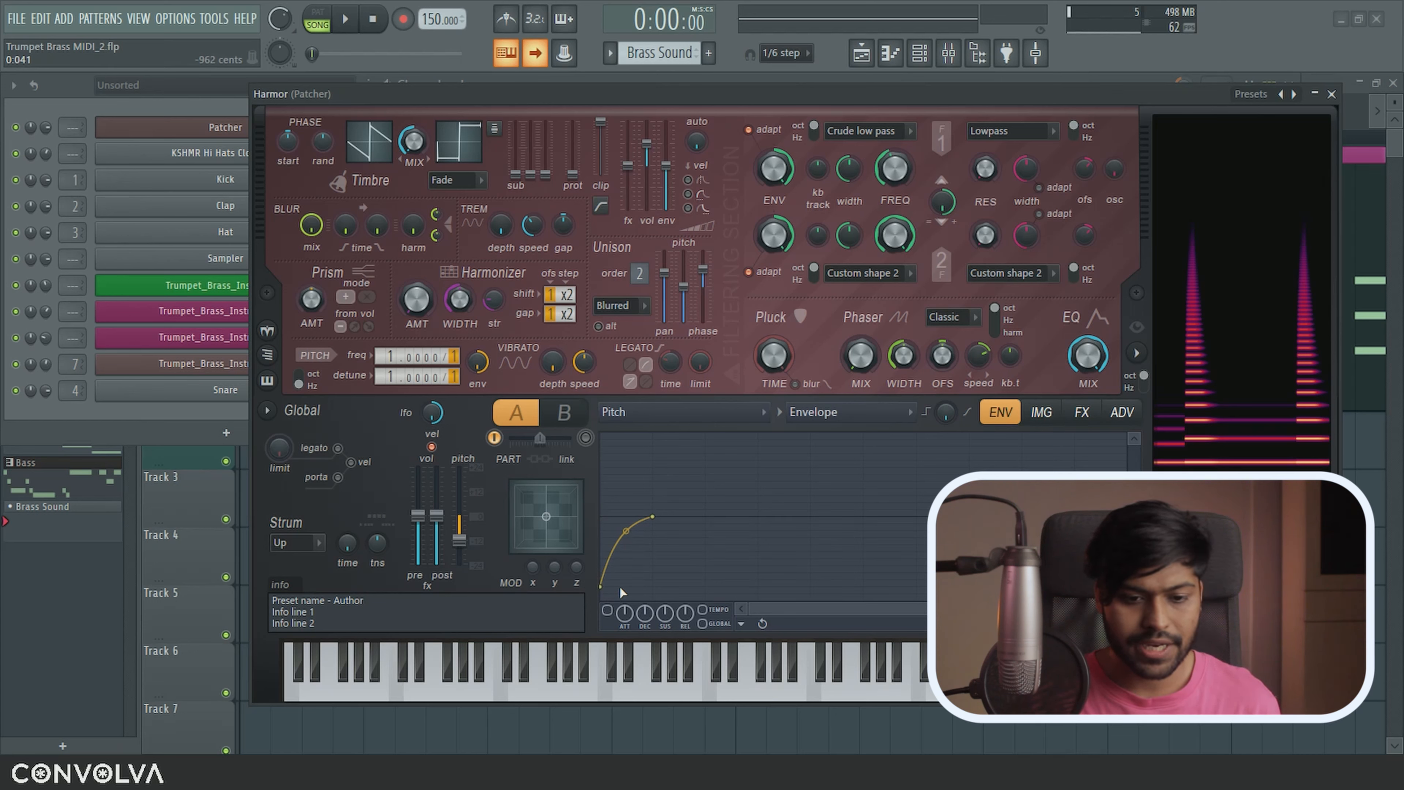
pyautogui.click(607, 610)
pyautogui.moveTo(627, 530); pyautogui.dragTo(626, 517)
# Audition part A's pitch envelope by playing notes across several octaves.
pyautogui.press('z')
pyautogui.press('z')
pyautogui.press('z')
pyautogui.press('z')
pyautogui.press('q')
pyautogui.press('r')
pyautogui.press('t')
pyautogui.press('0')
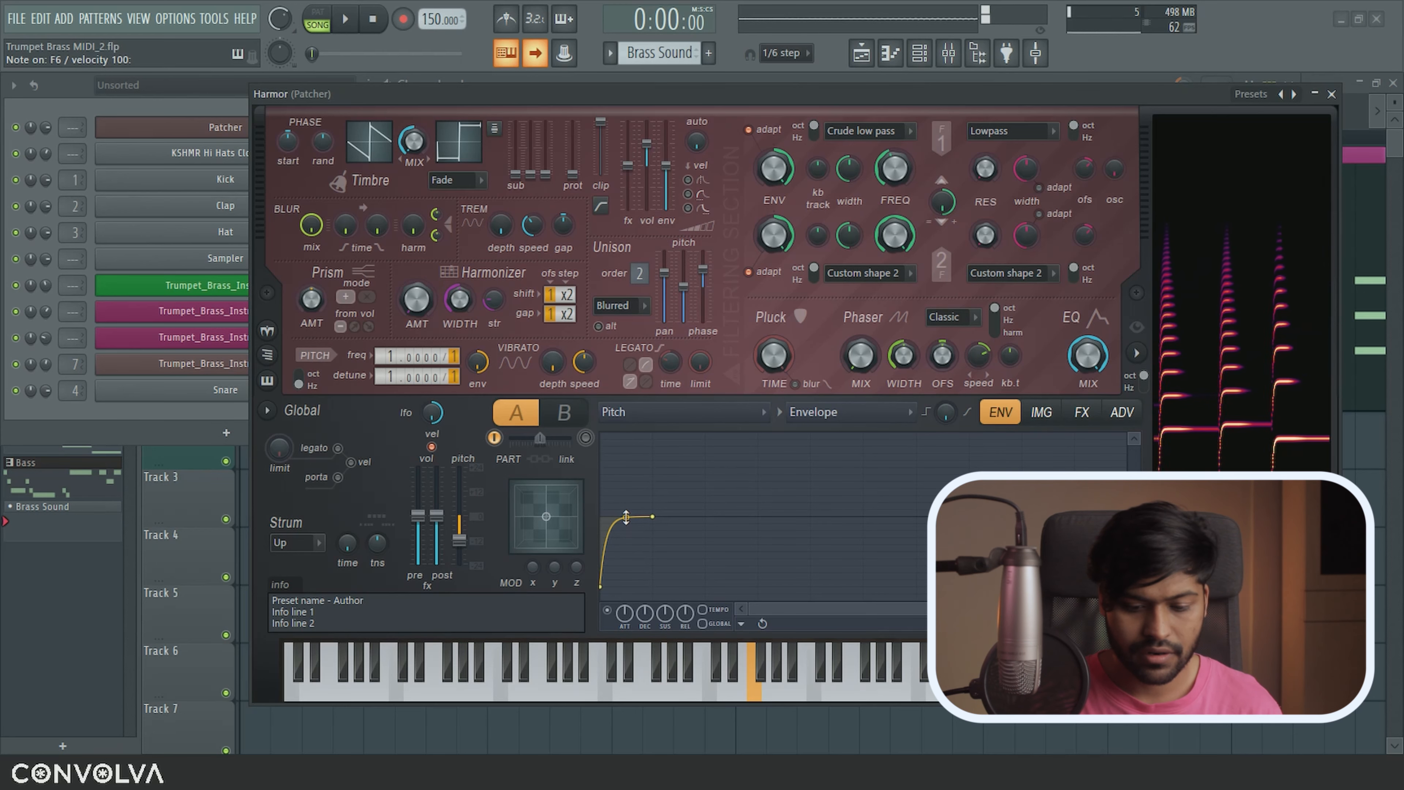
pyautogui.press('i')
pyautogui.press('q')
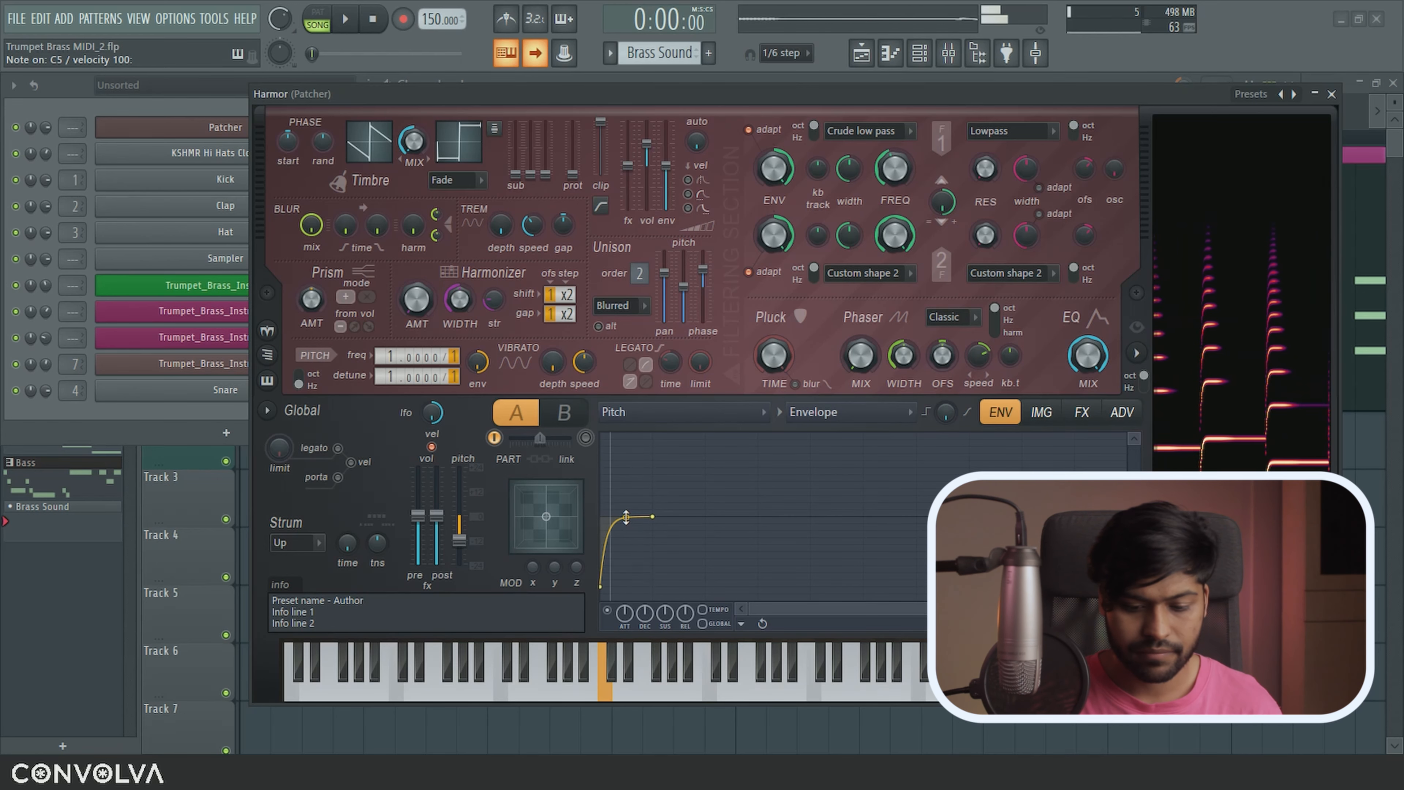
pyautogui.press('z')
pyautogui.press('z')
pyautogui.press('q')
pyautogui.press('3')
pyautogui.press('r')
pyautogui.press('t')
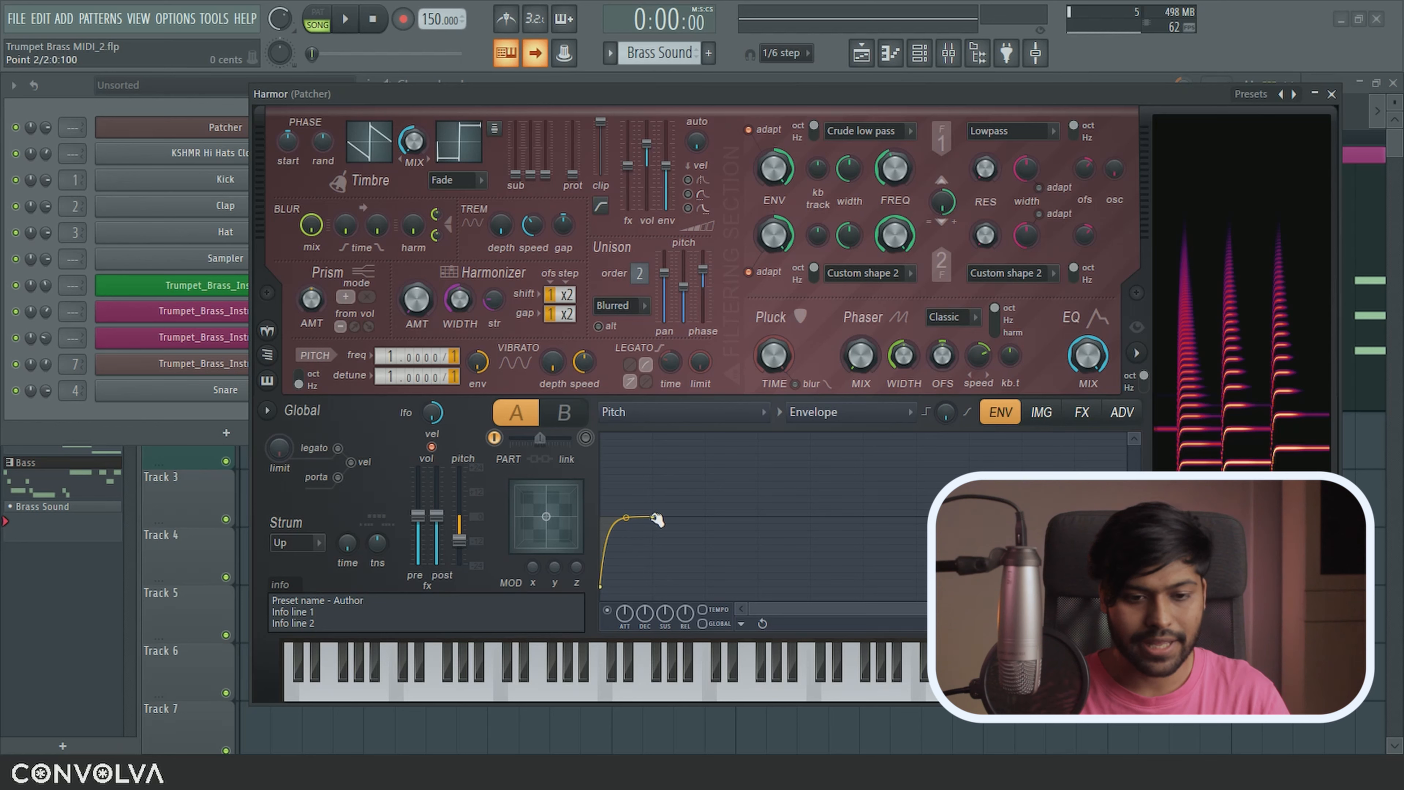
pyautogui.press('z')
pyautogui.press('q')
pyautogui.press('3')
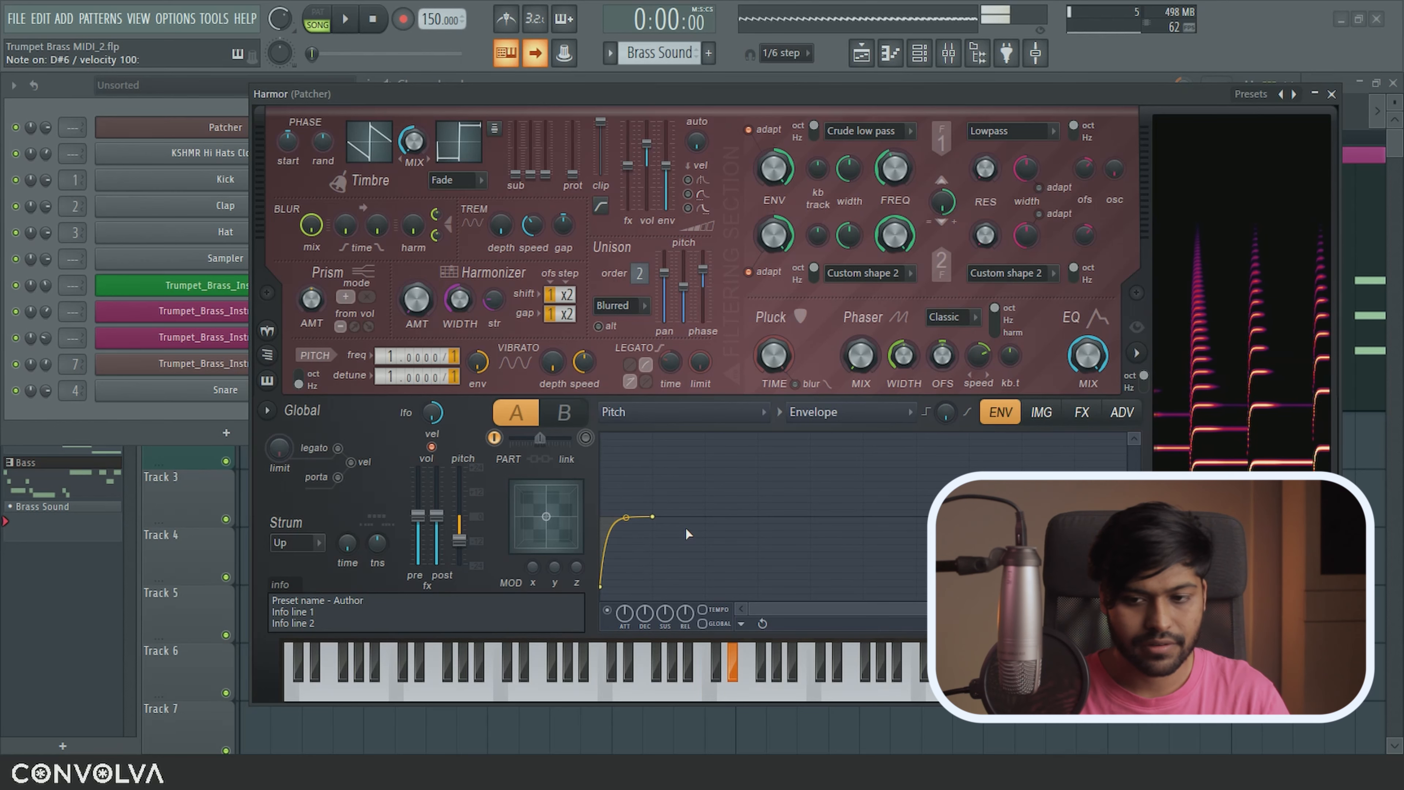
pyautogui.press('t')
pyautogui.press('3')
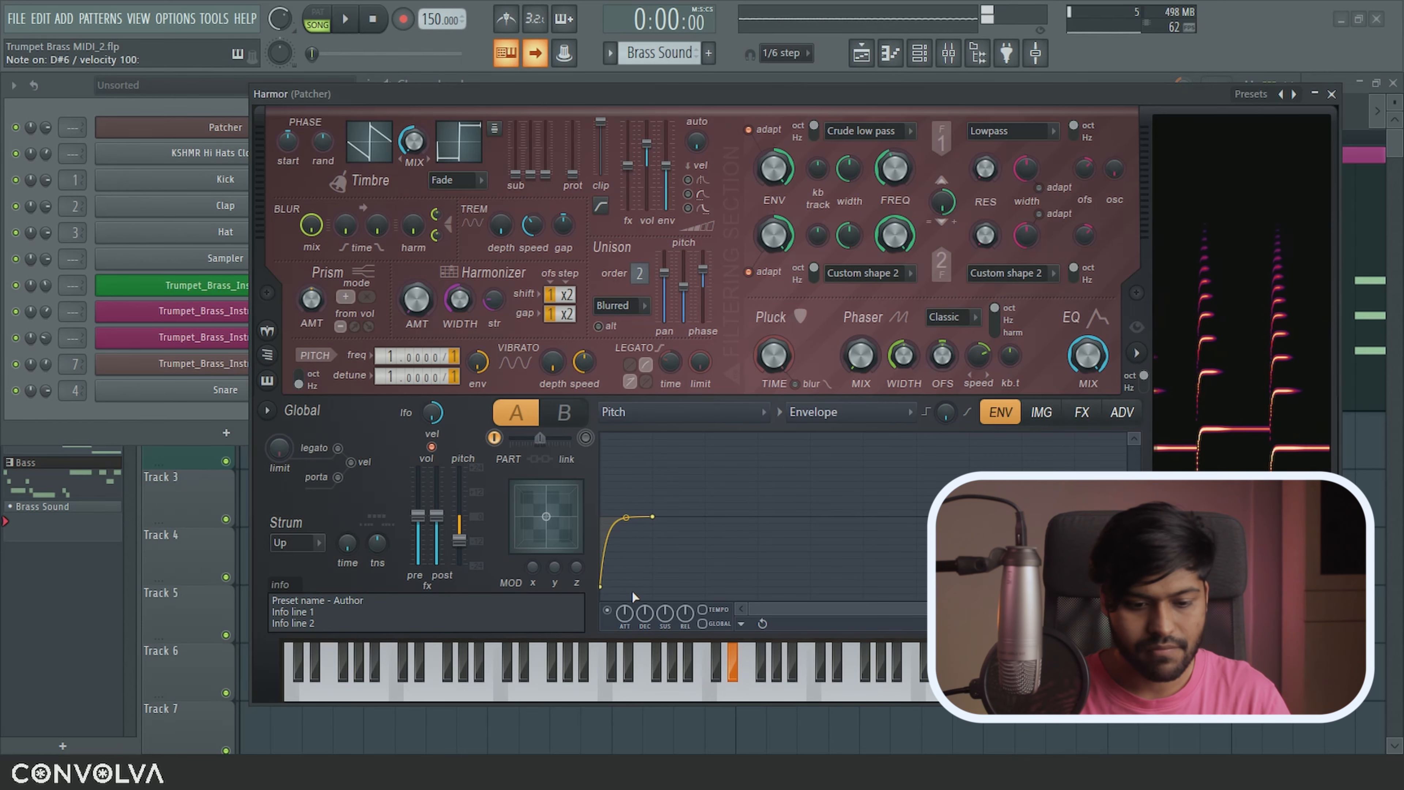
pyautogui.press('r')
pyautogui.press('w')
pyautogui.press('x')
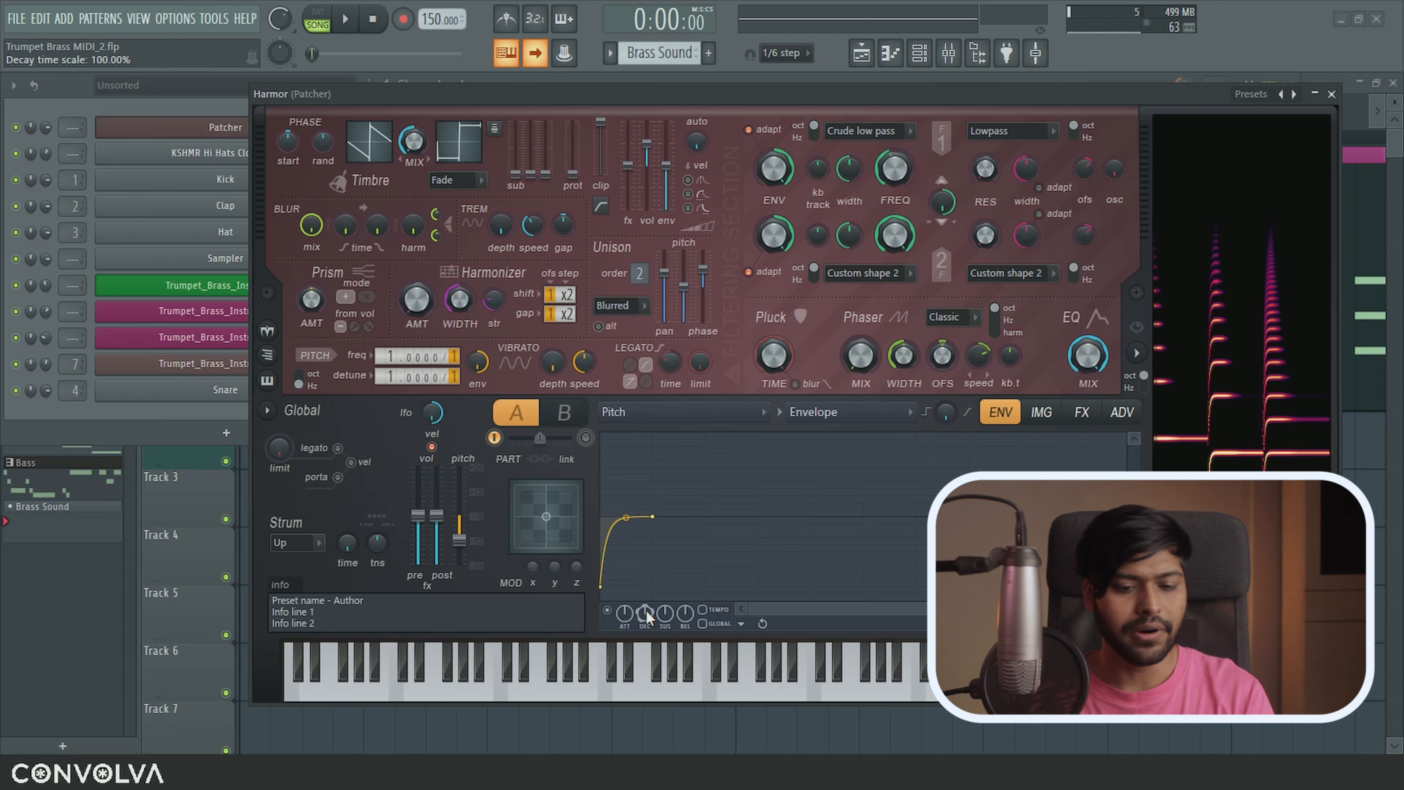
# Lower the pitch envelope's decay time scale and play notes across the octaves to hear the change.
pyautogui.press('z')
pyautogui.press('q')
pyautogui.moveTo(650, 611); pyautogui.dragTo(649, 617)
pyautogui.press('3')
pyautogui.press('t')
pyautogui.press('0')
pyautogui.press('[')
pyautogui.press('o')
pyautogui.press('i')
pyautogui.press('q')
pyautogui.press('3')
pyautogui.press('i')
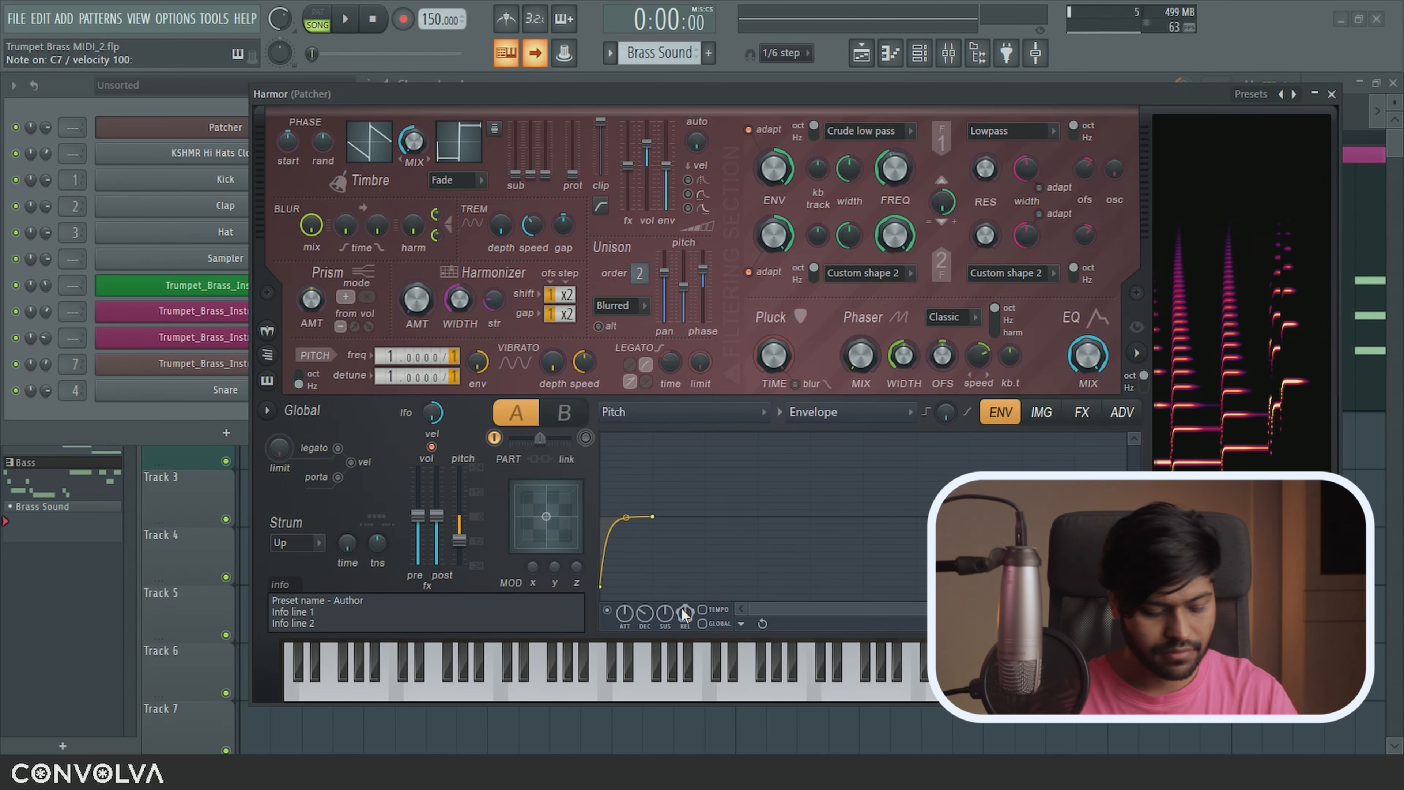
pyautogui.press('[')
pyautogui.press('i')
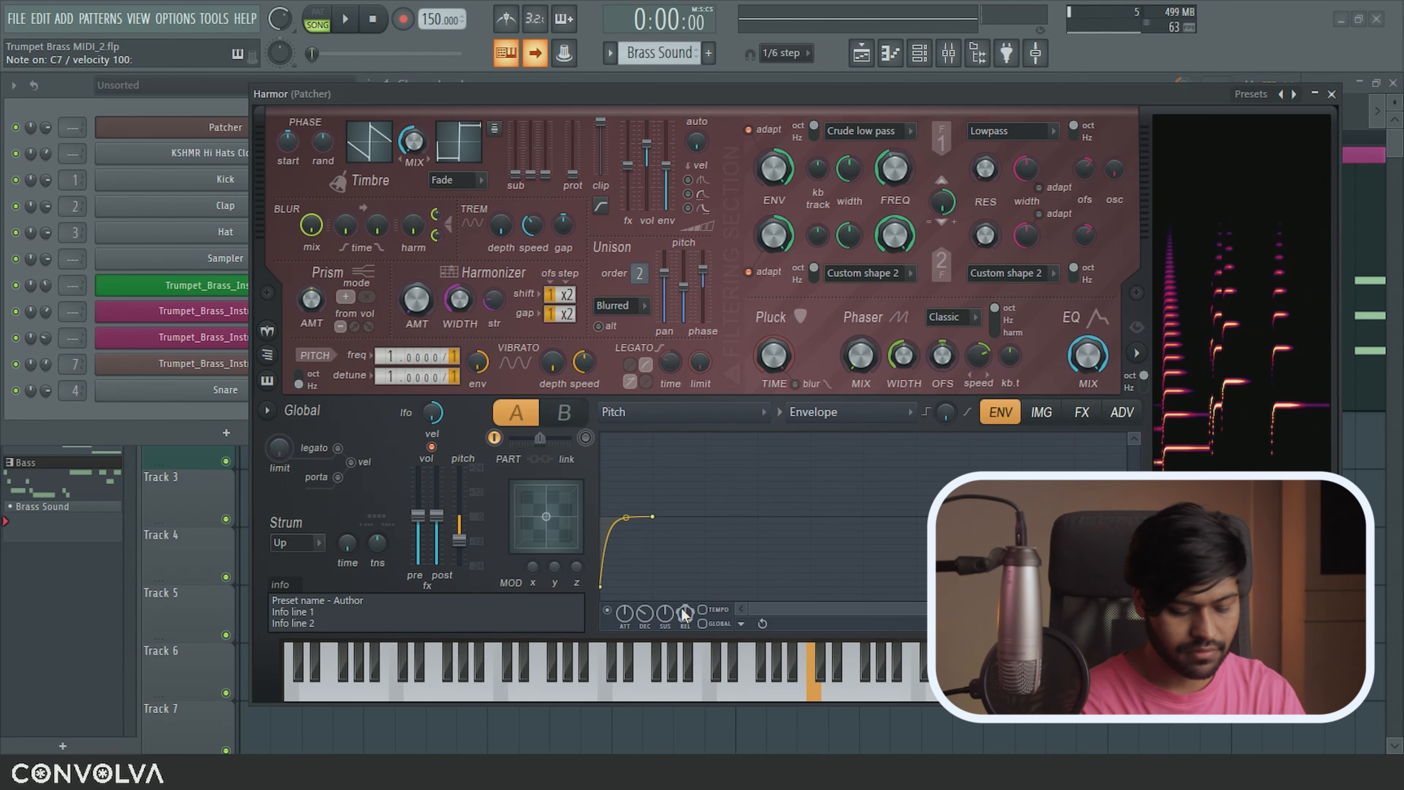
# Open the filter 1 frequency envelope of part A and raise its end point slightly.
pyautogui.rightClick(895, 174)
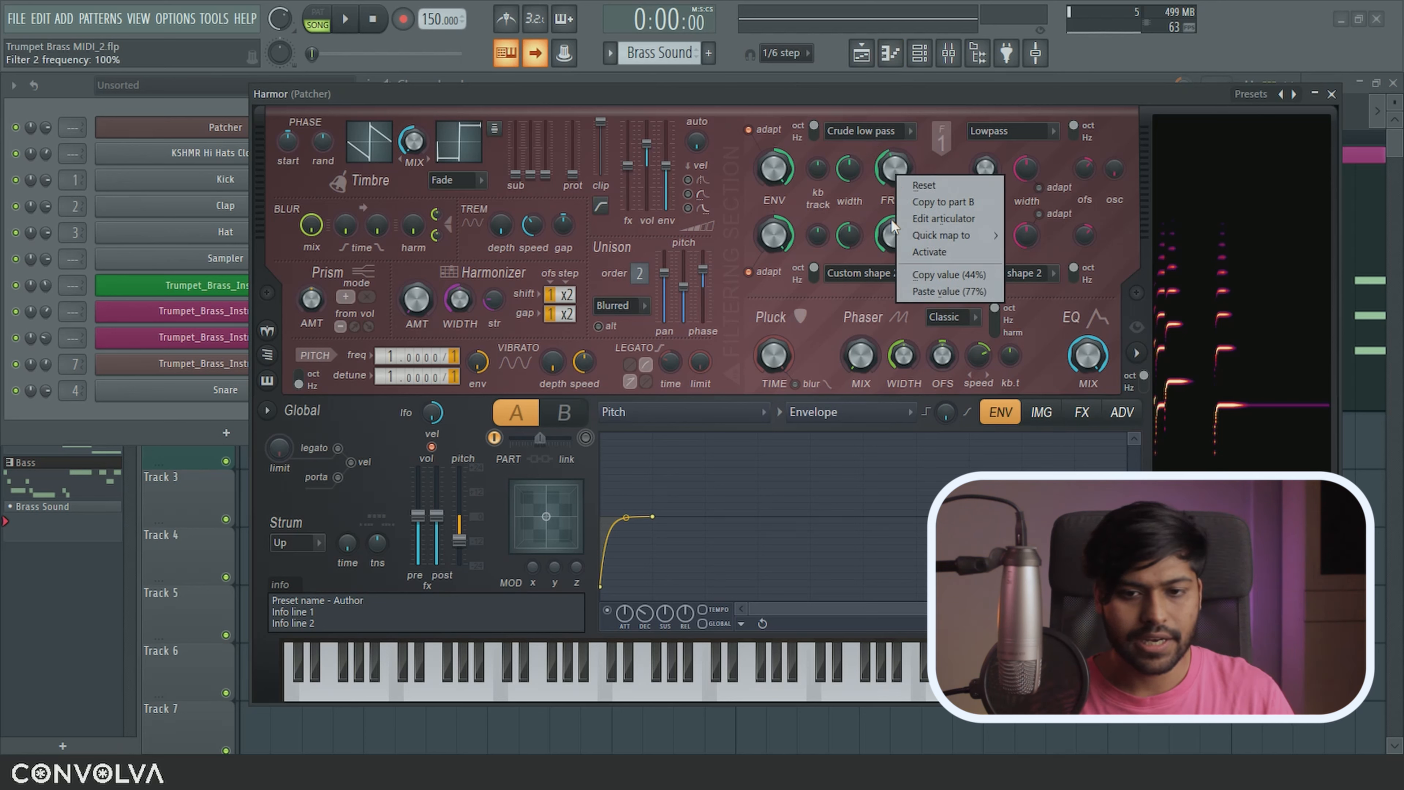
pyautogui.click(925, 220)
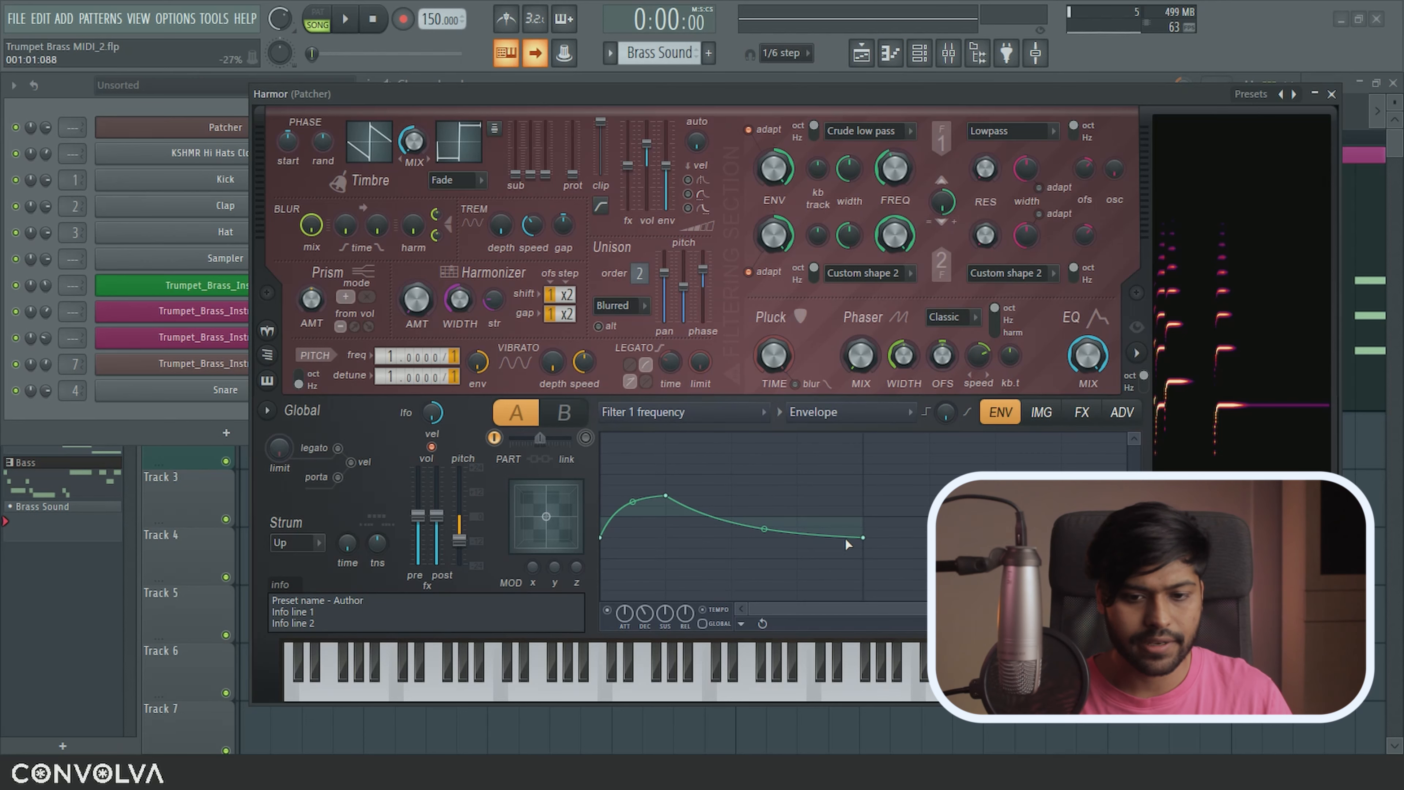
pyautogui.press('super+space')
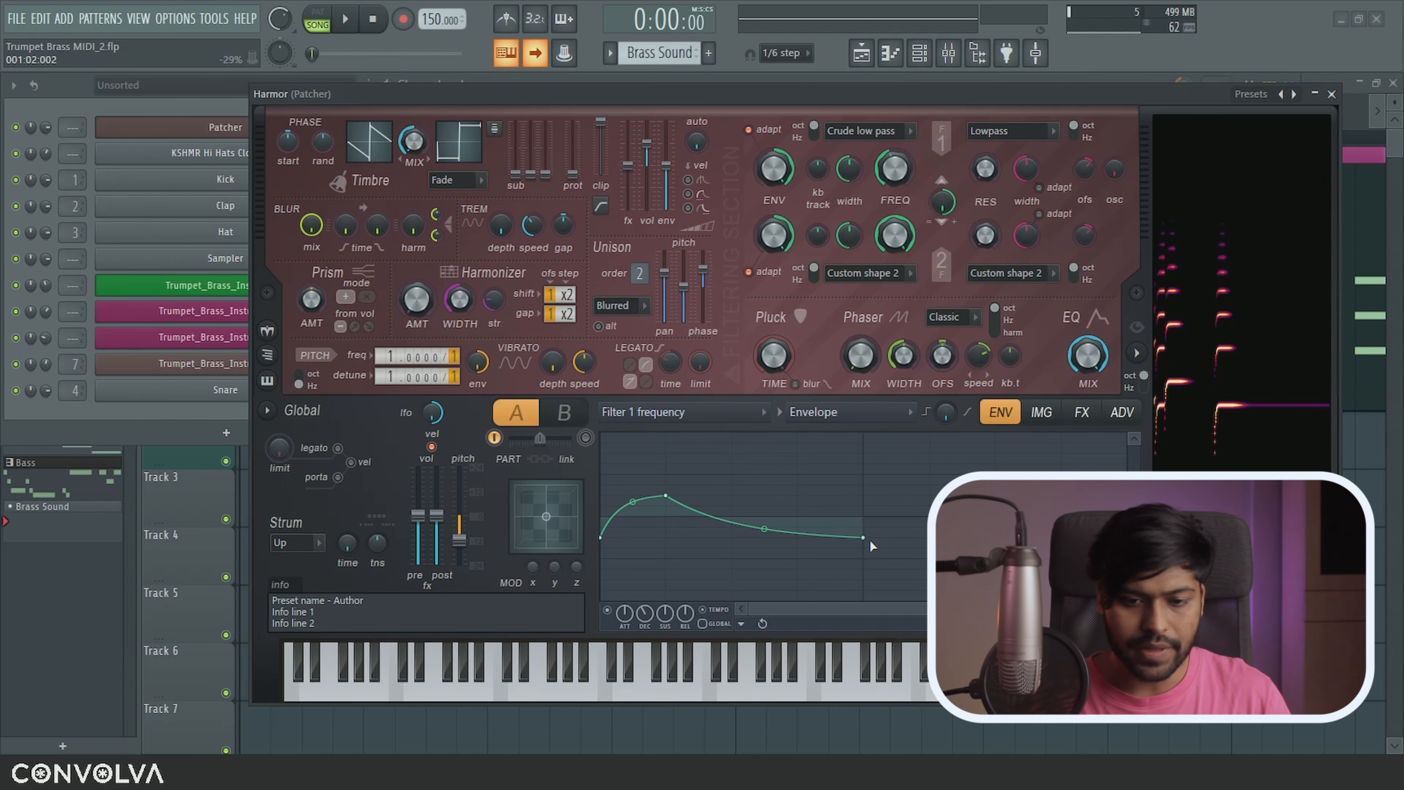
pyautogui.moveTo(866, 537); pyautogui.dragTo(867, 524)
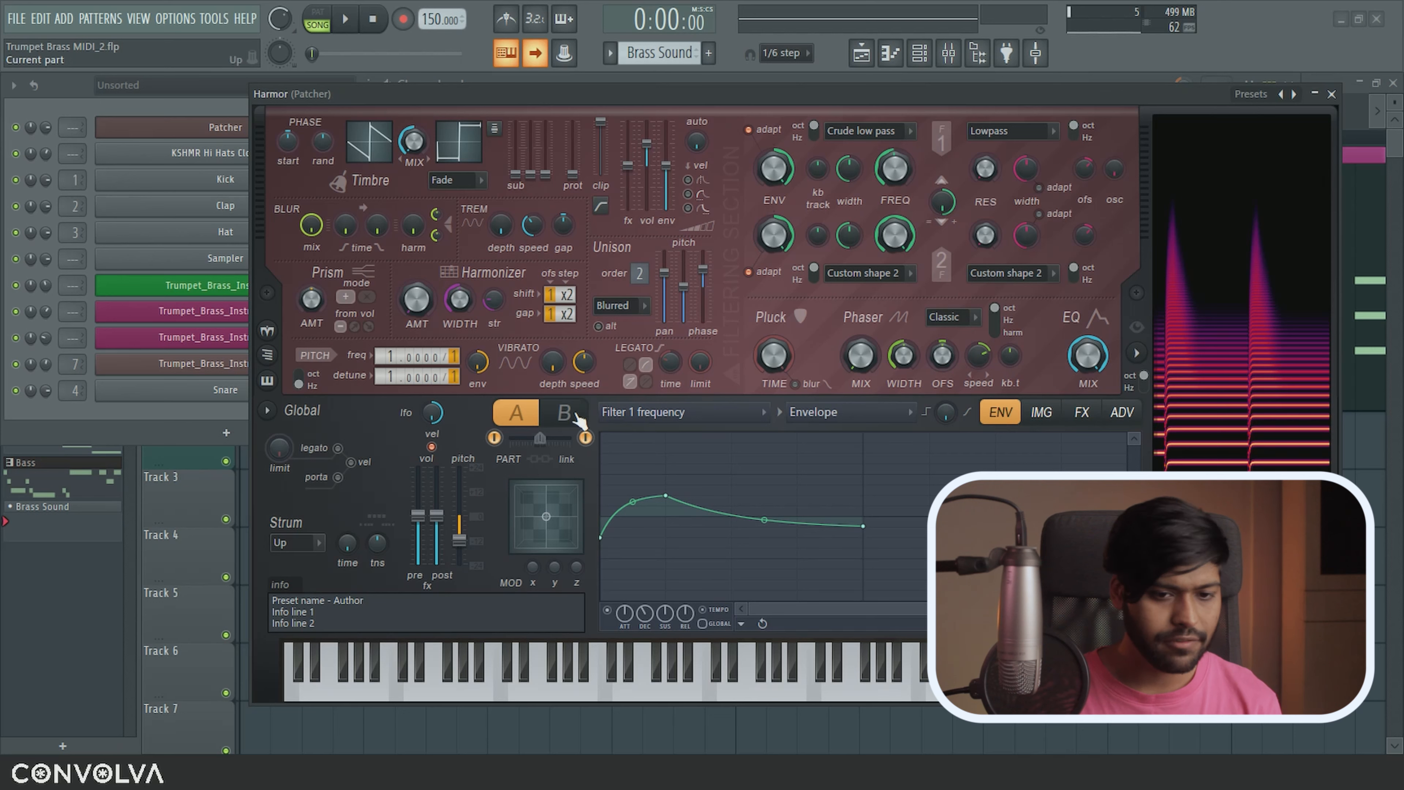
pyautogui.click(576, 416)
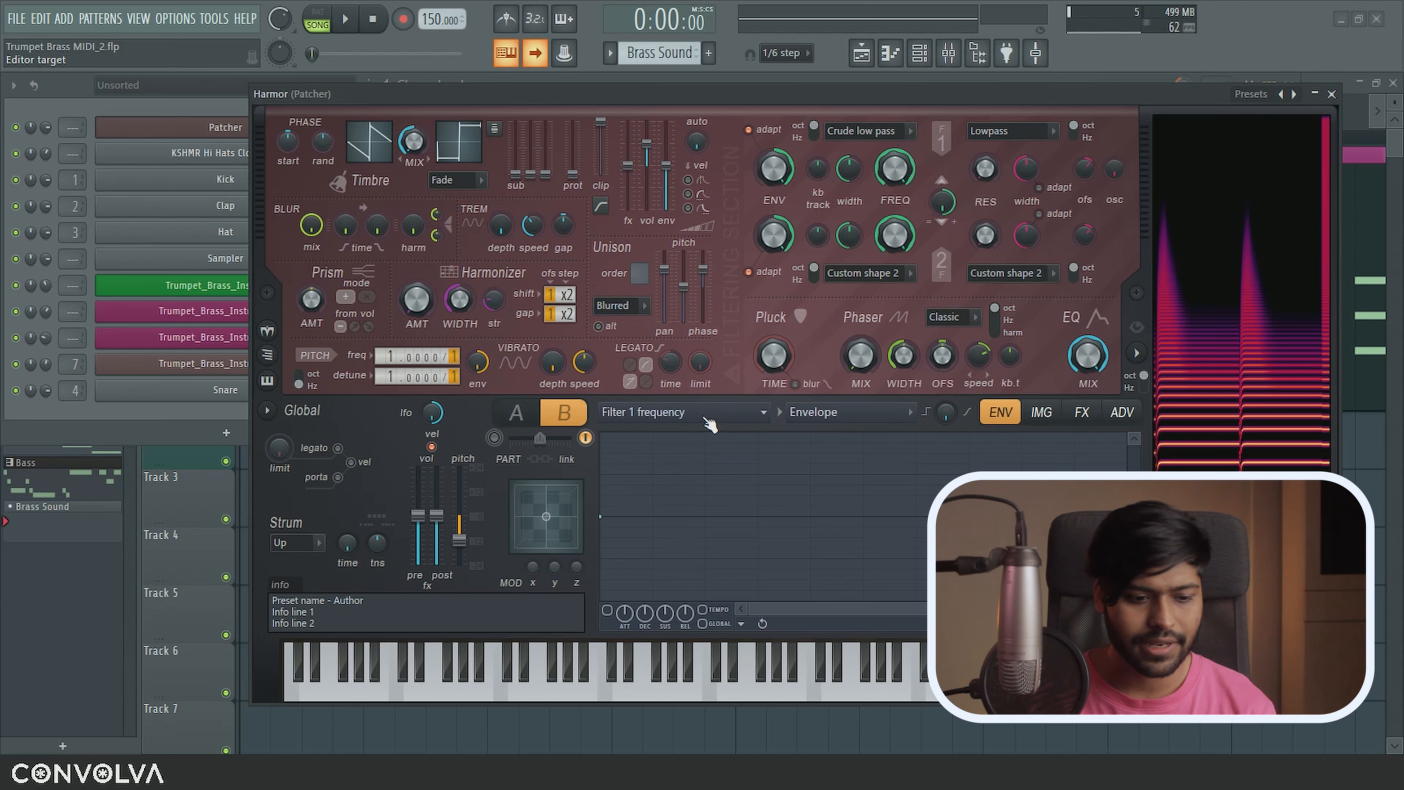
pyautogui.rightClick(905, 168)
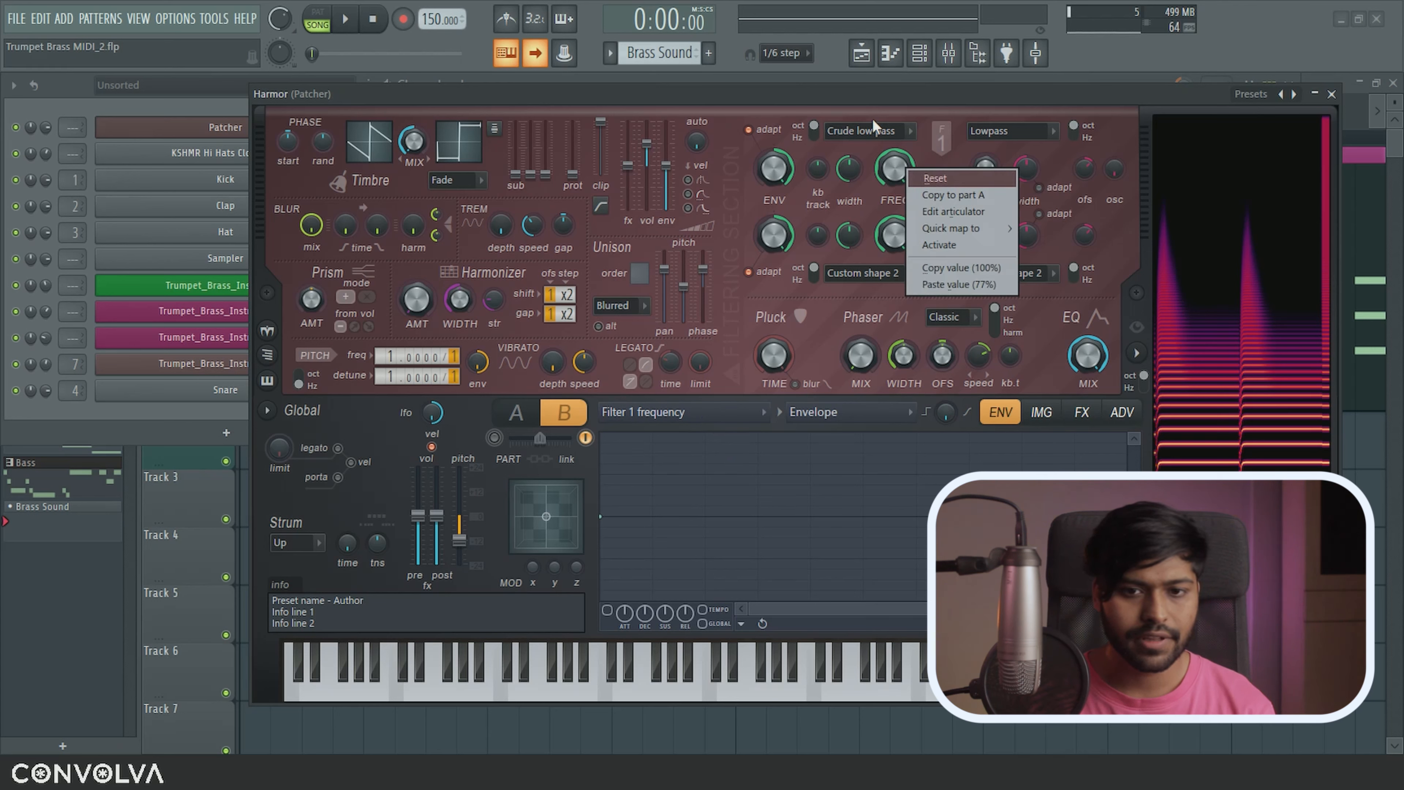
pyautogui.click(879, 97)
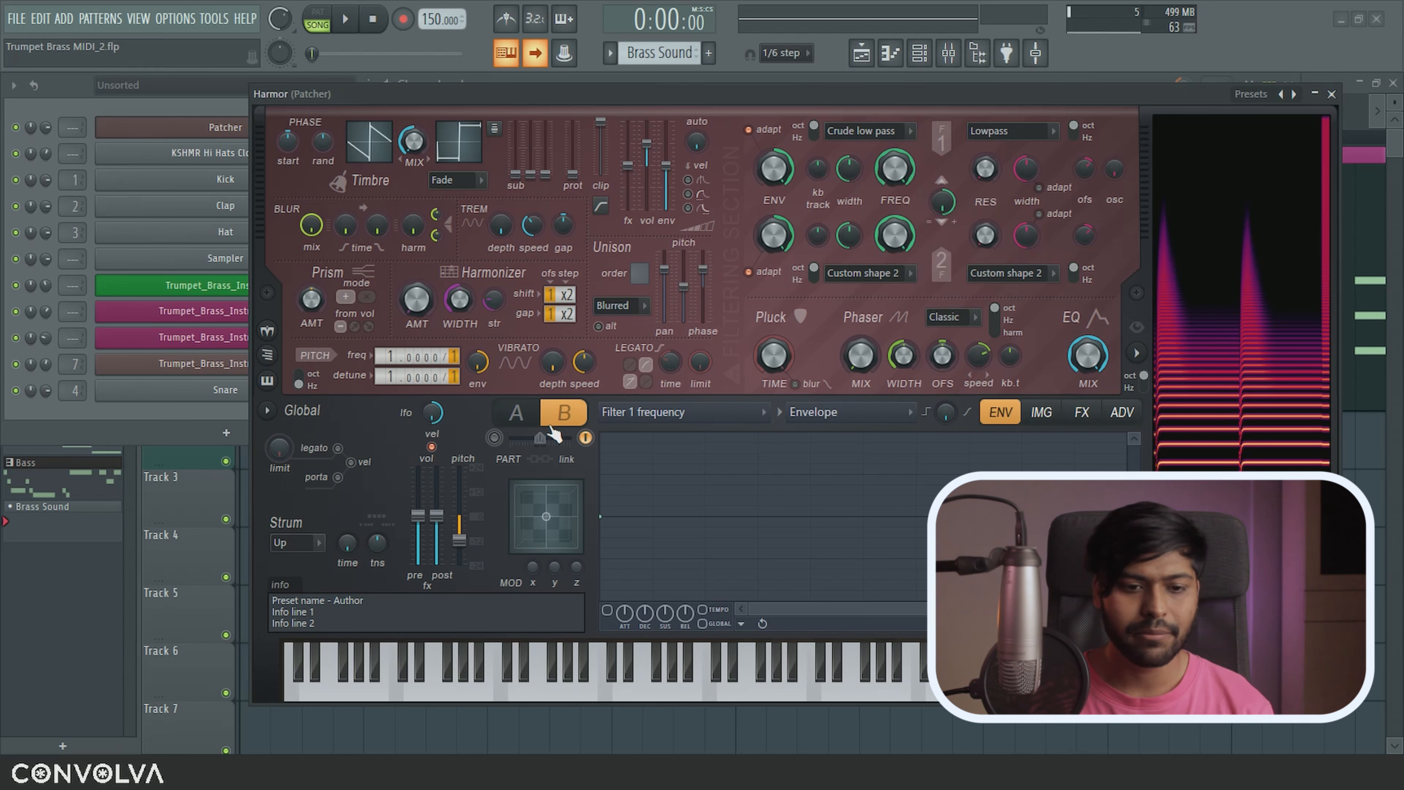
# Copy part A's filter 1 frequency envelope state into part B and adjust part B's filter 1 frequency.
pyautogui.click(523, 419)
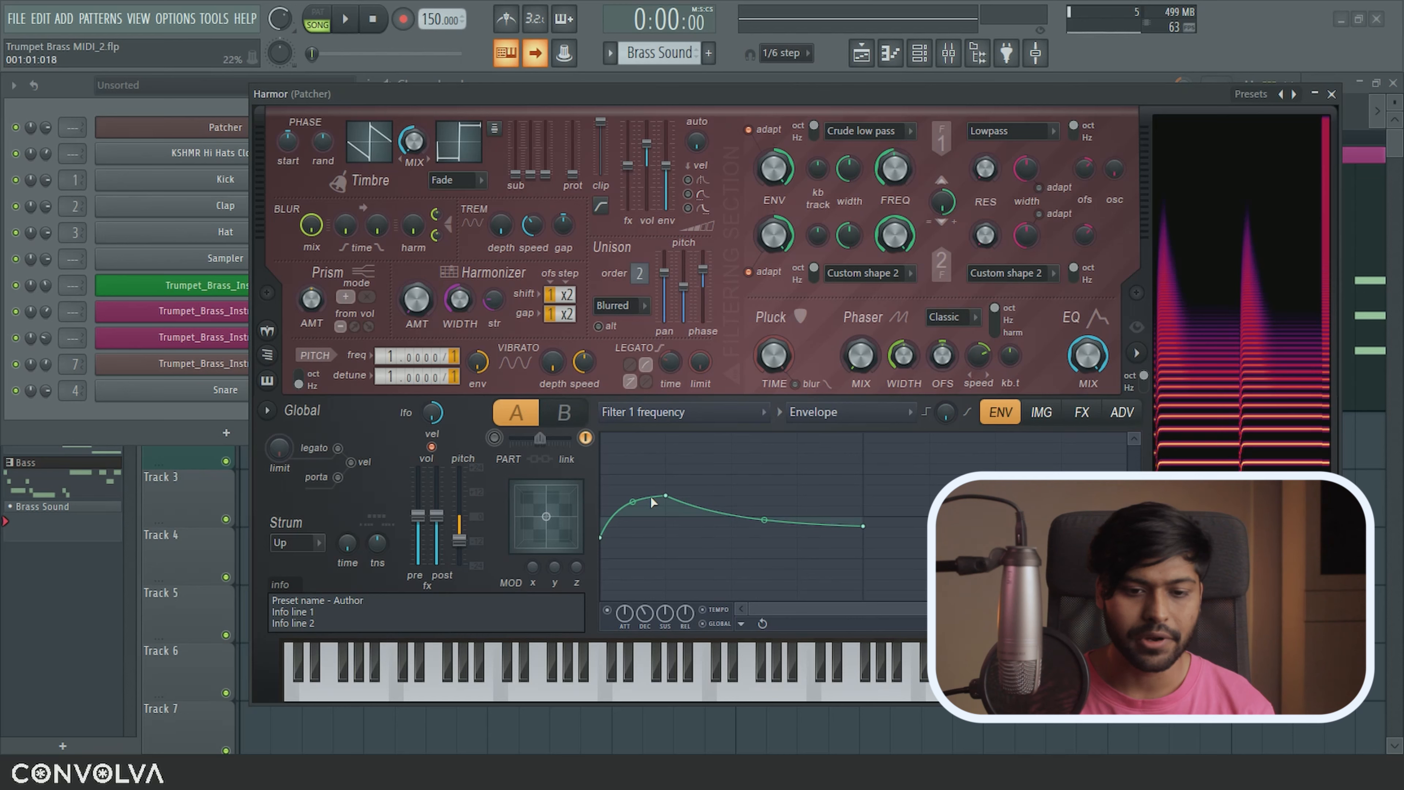
pyautogui.click(741, 627)
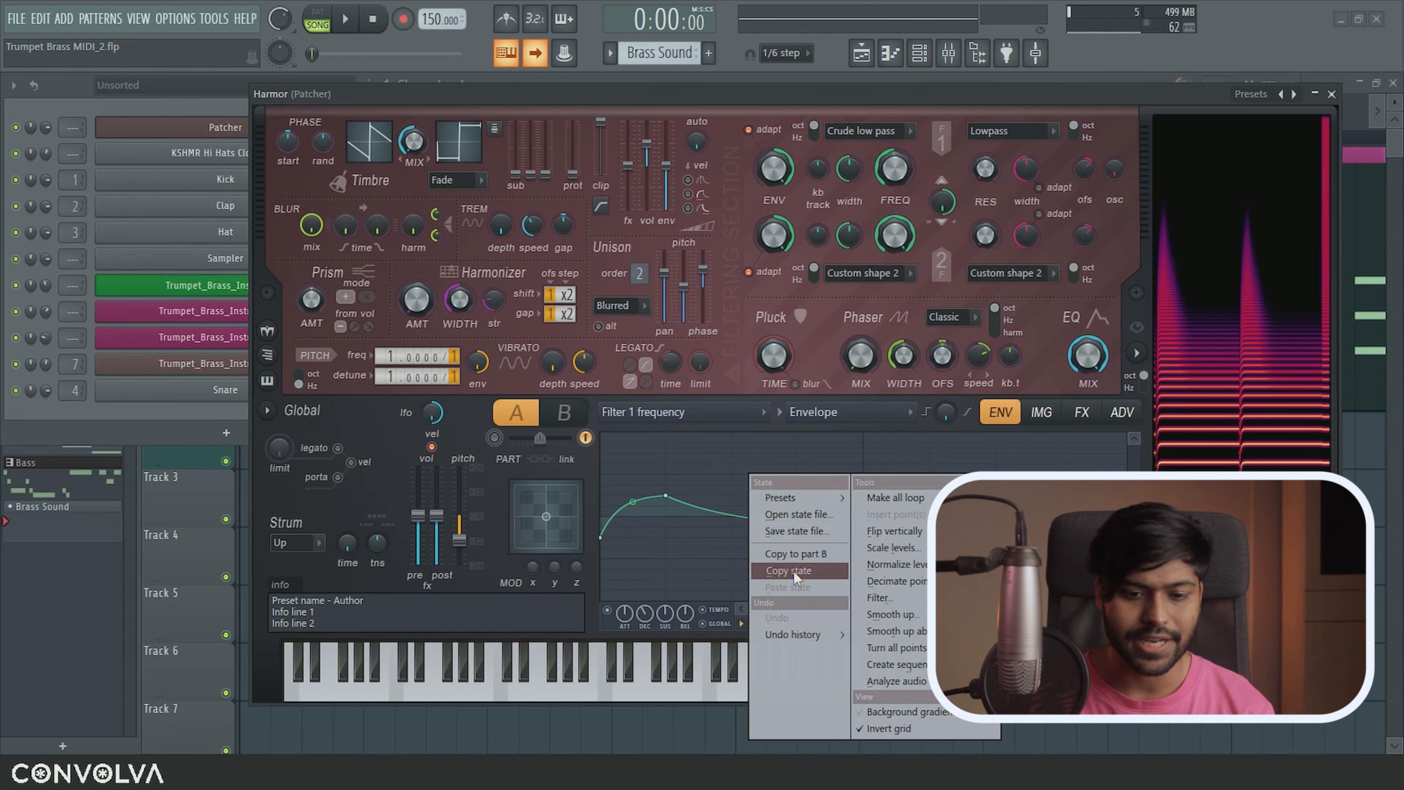
pyautogui.click(797, 575)
pyautogui.click(562, 413)
pyautogui.click(742, 627)
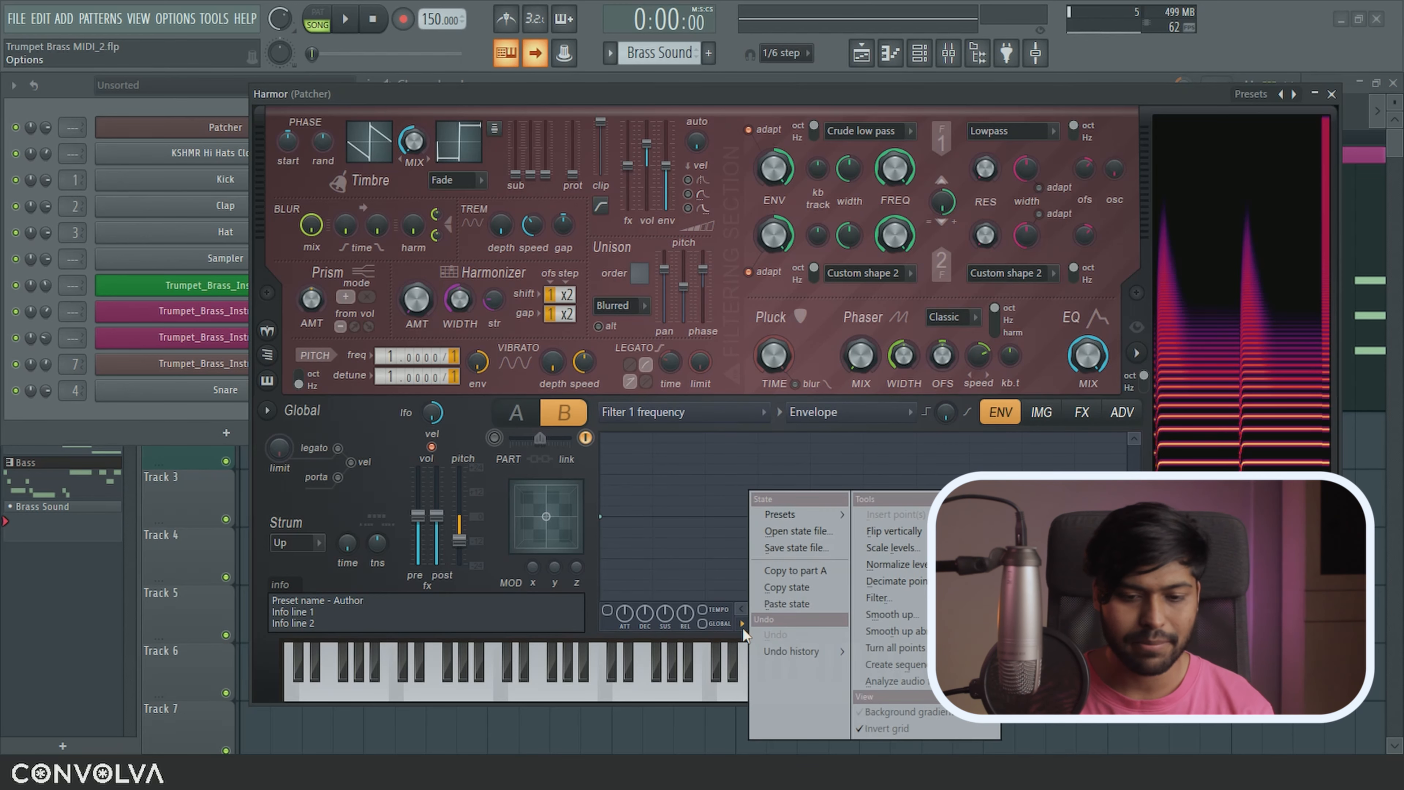
pyautogui.click(817, 602)
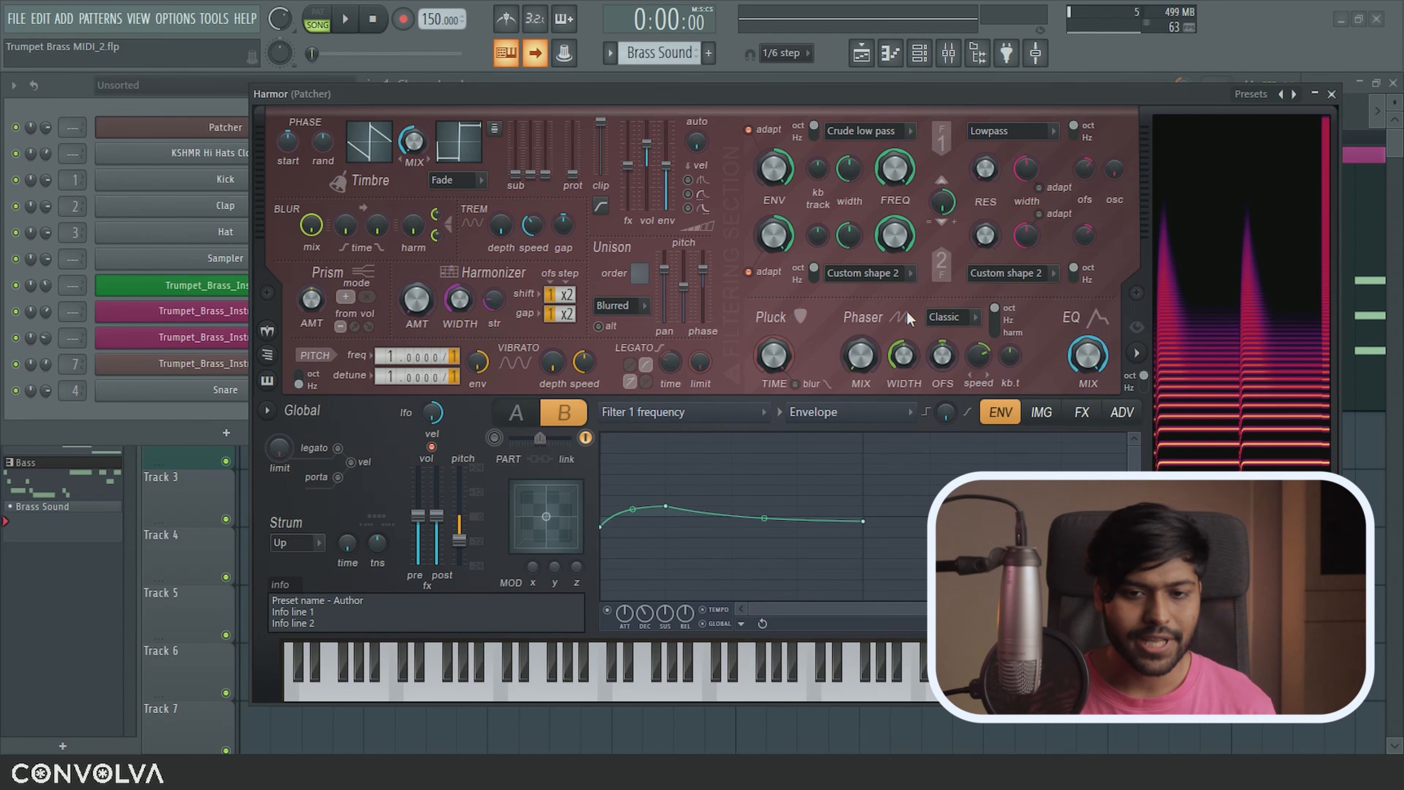
pyautogui.moveTo(892, 164)
pyautogui.mouseDown()
pyautogui.moveTo(892, 213)
pyautogui.moveTo(899, 157)
pyautogui.mouseUp()
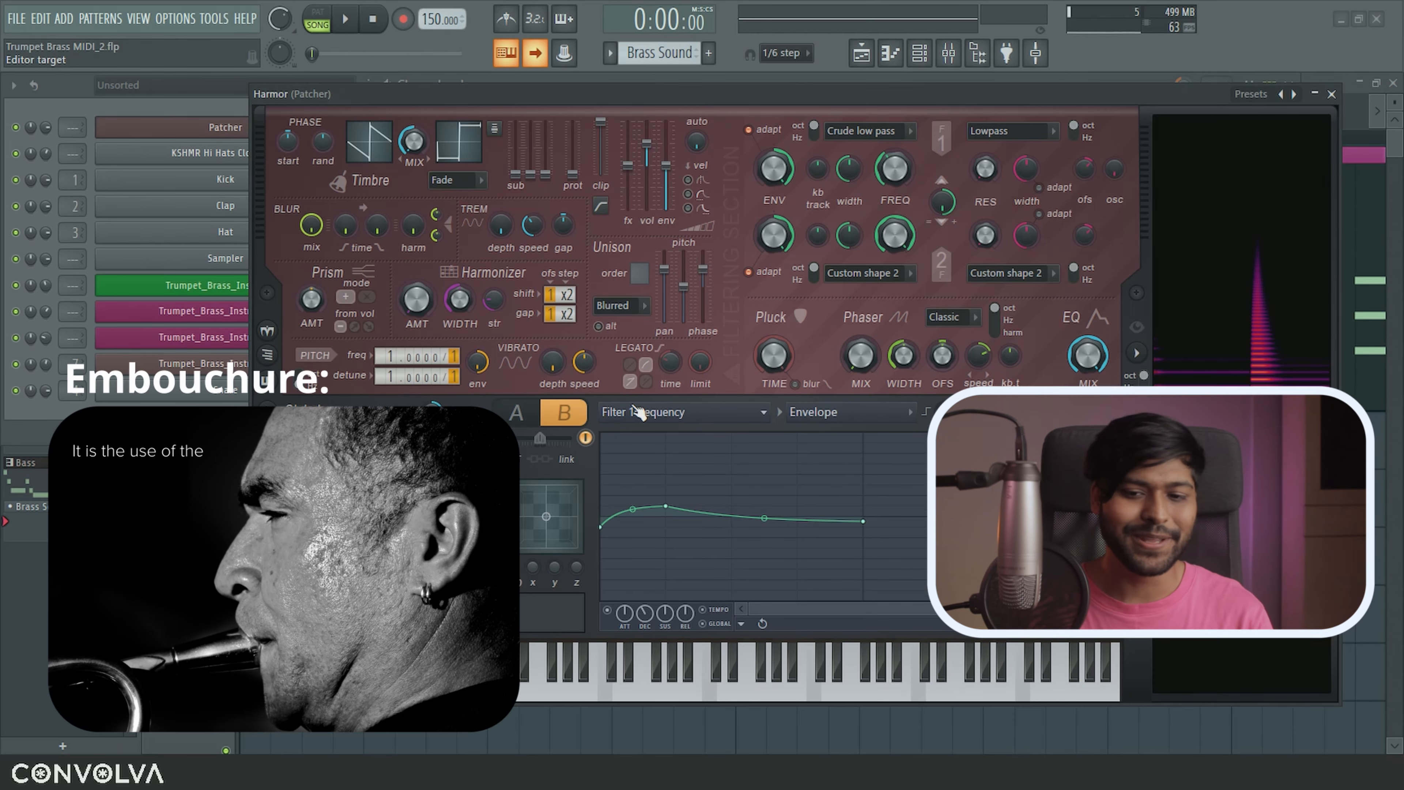
# Add an enabled pitch envelope to part B that rises steeply from the bottom of the range to 0 cents.
pyautogui.click(1042, 413)
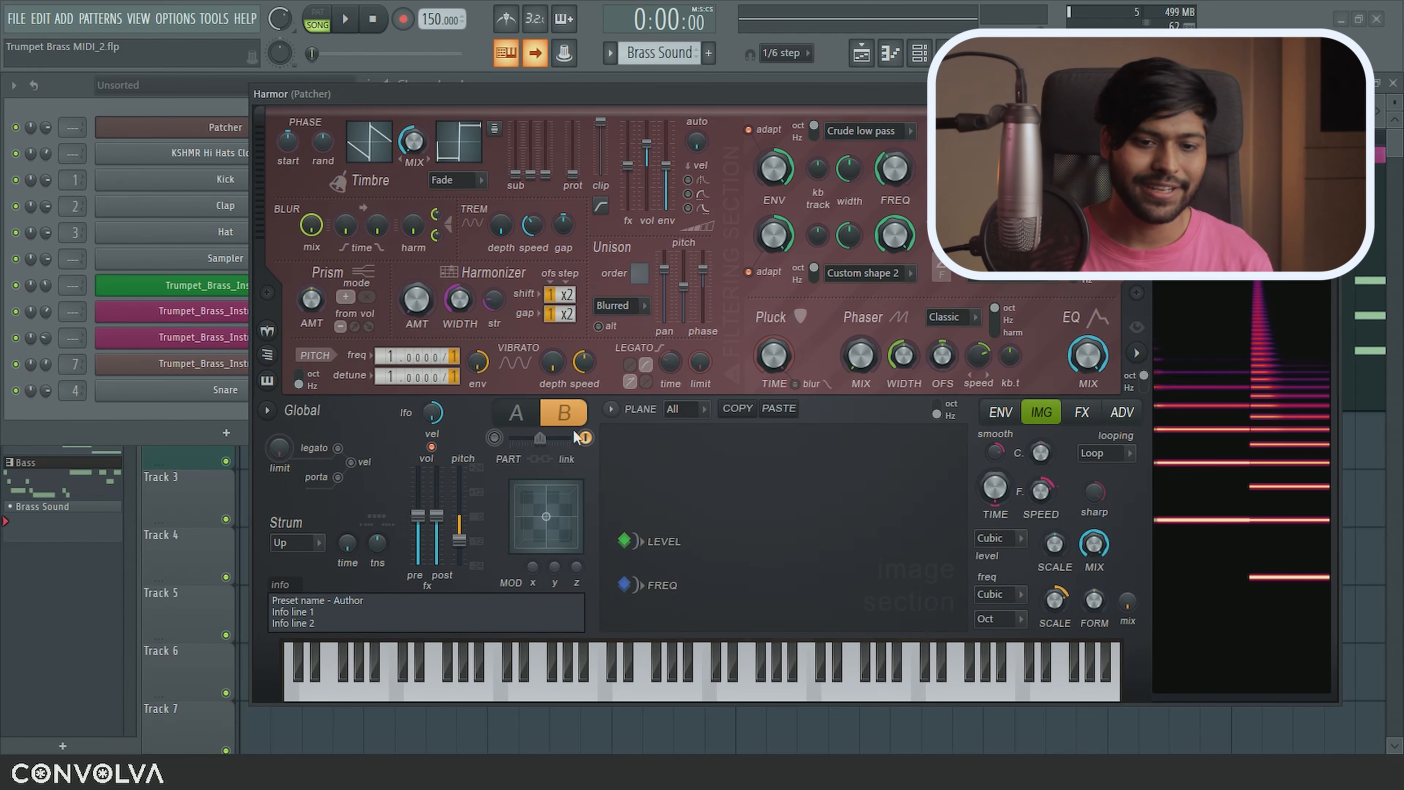
pyautogui.click(1000, 412)
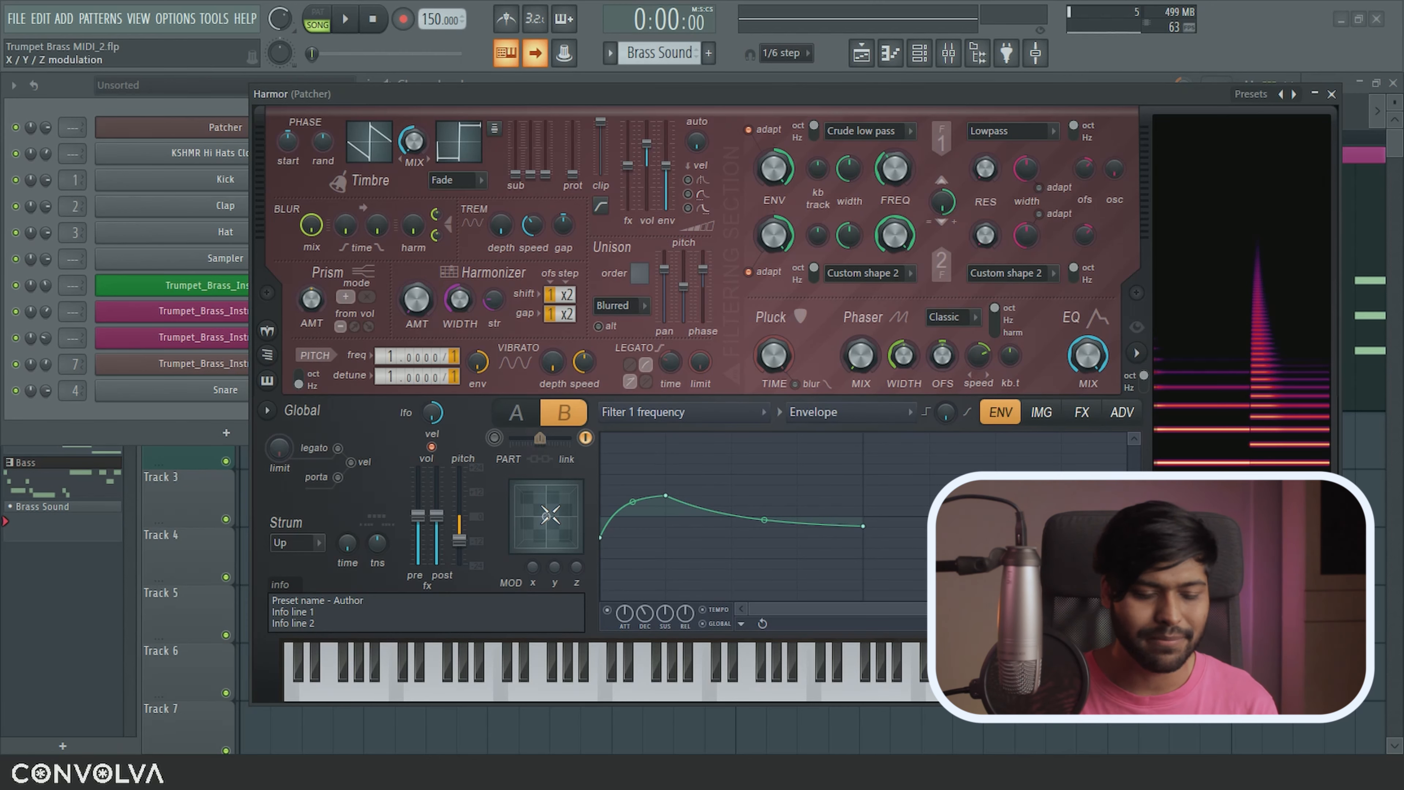
pyautogui.click(721, 413)
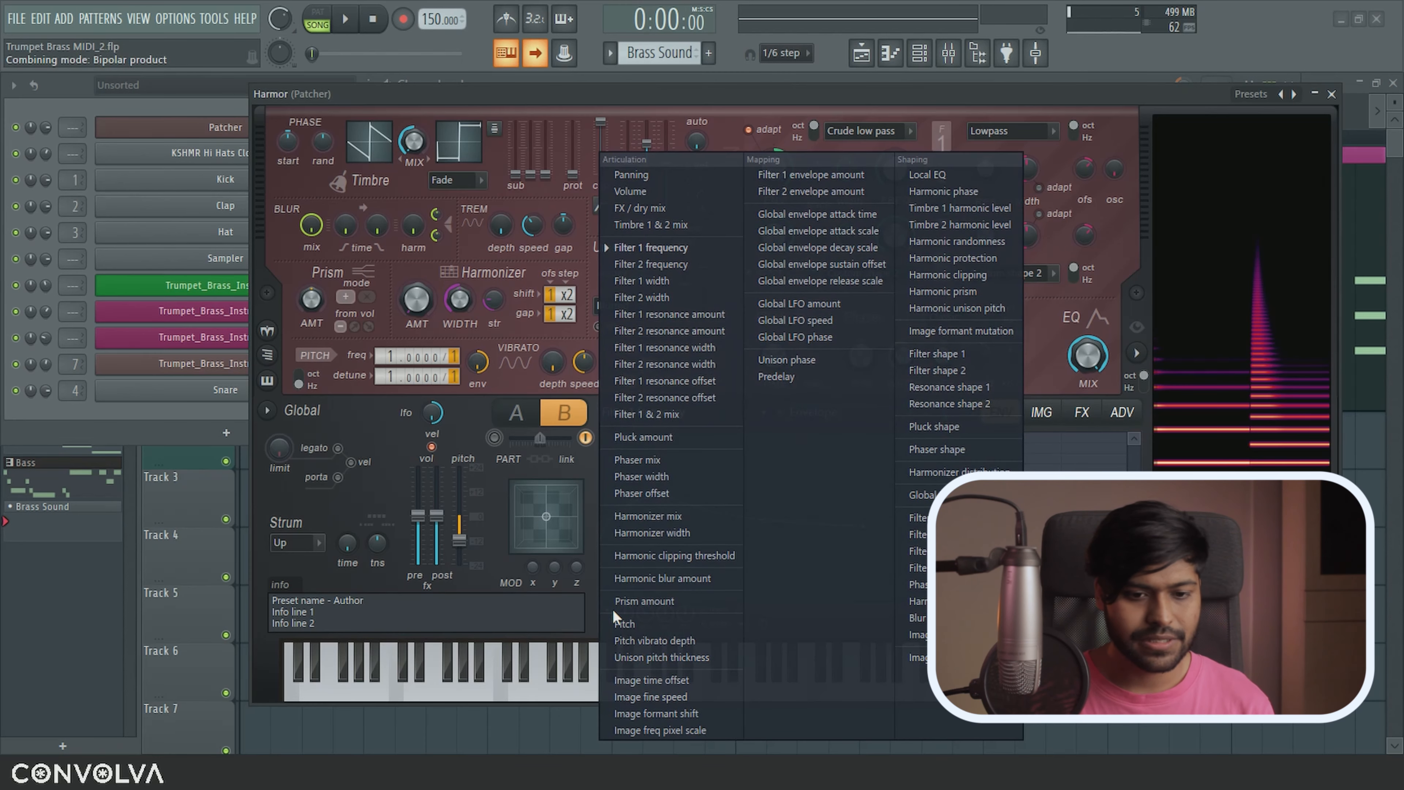
pyautogui.click(630, 624)
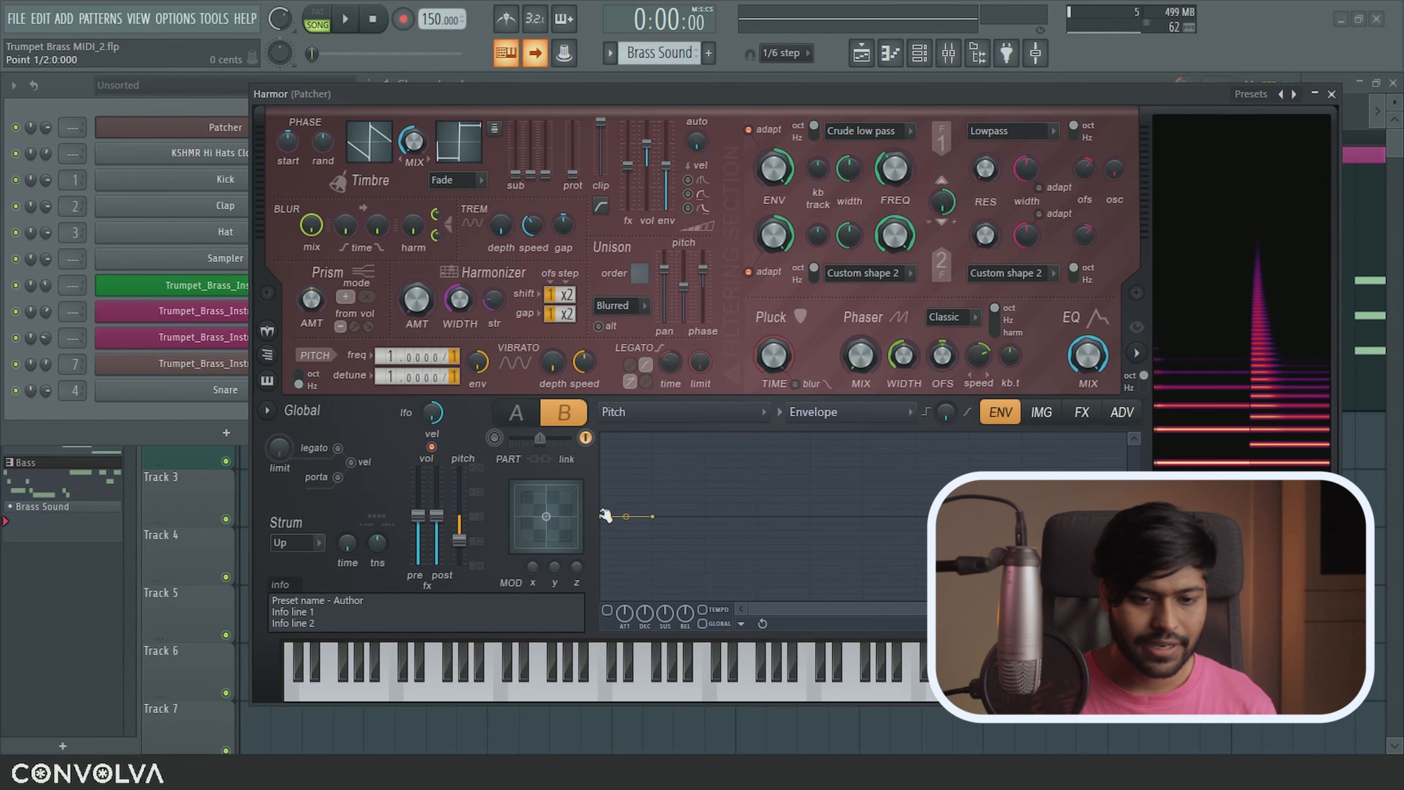
pyautogui.moveTo(603, 540); pyautogui.dragTo(601, 599)
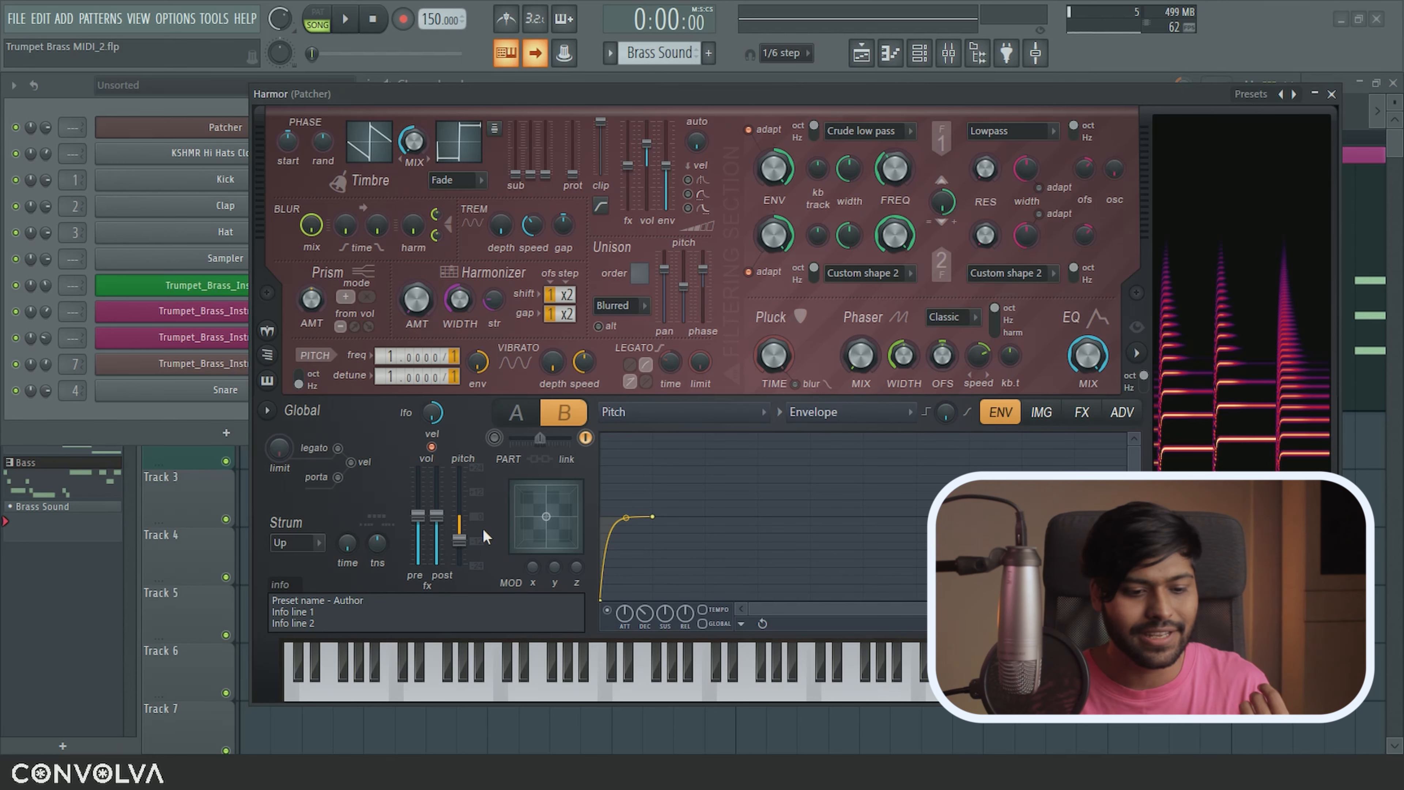
pyautogui.click(940, 141)
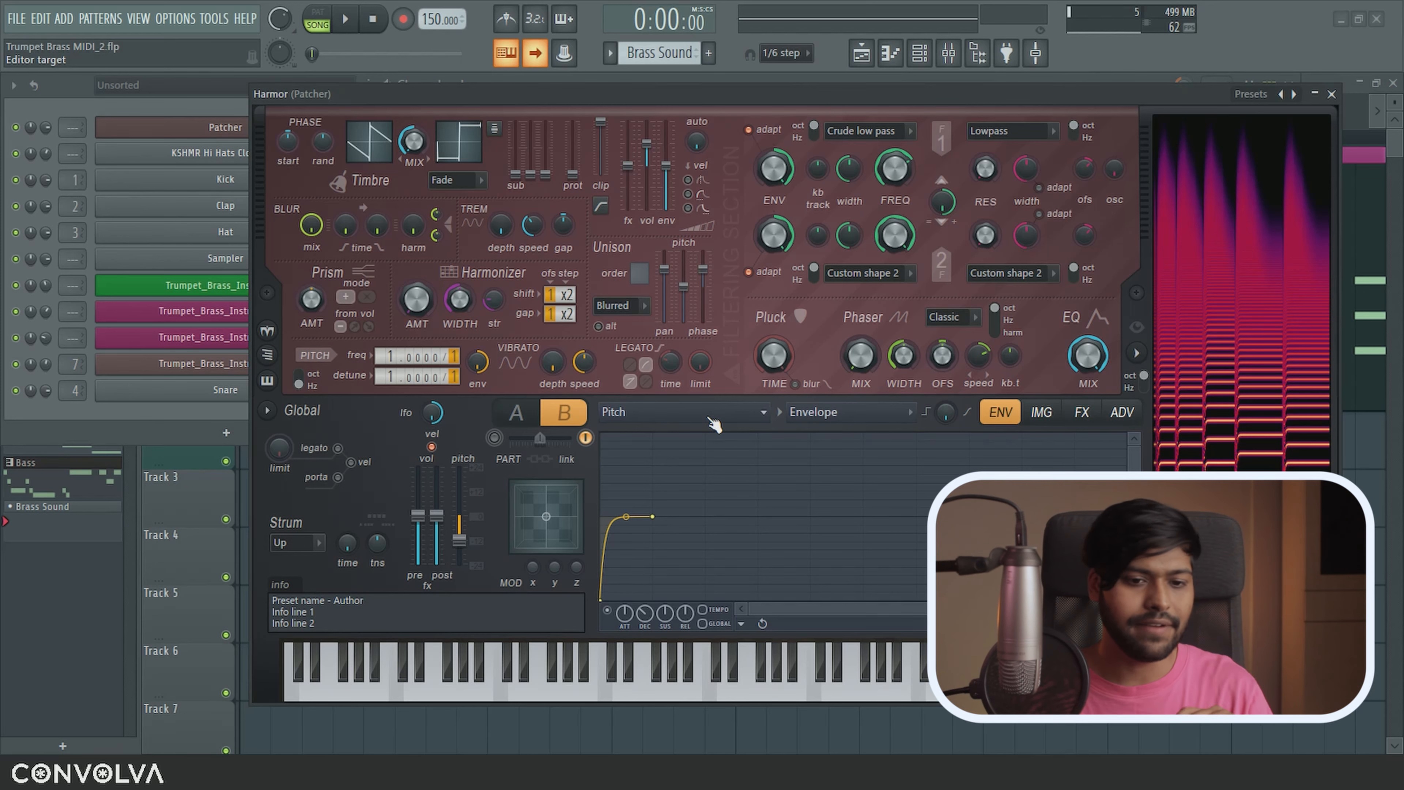
# Enable the volume envelope for part B and place its attack peak early at 100%.
pyautogui.click(680, 412)
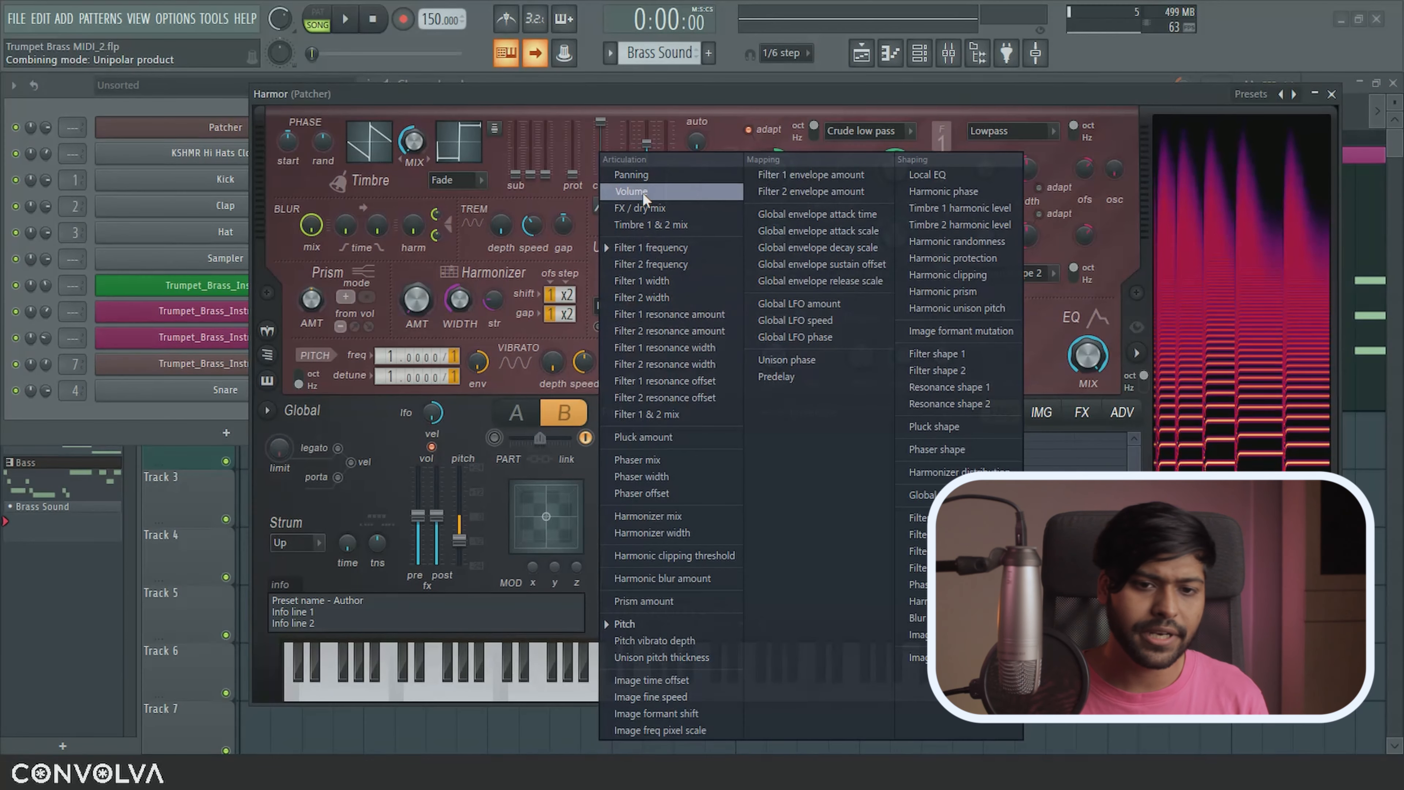
pyautogui.click(664, 193)
pyautogui.moveTo(670, 435); pyautogui.dragTo(639, 430)
pyautogui.click(608, 611)
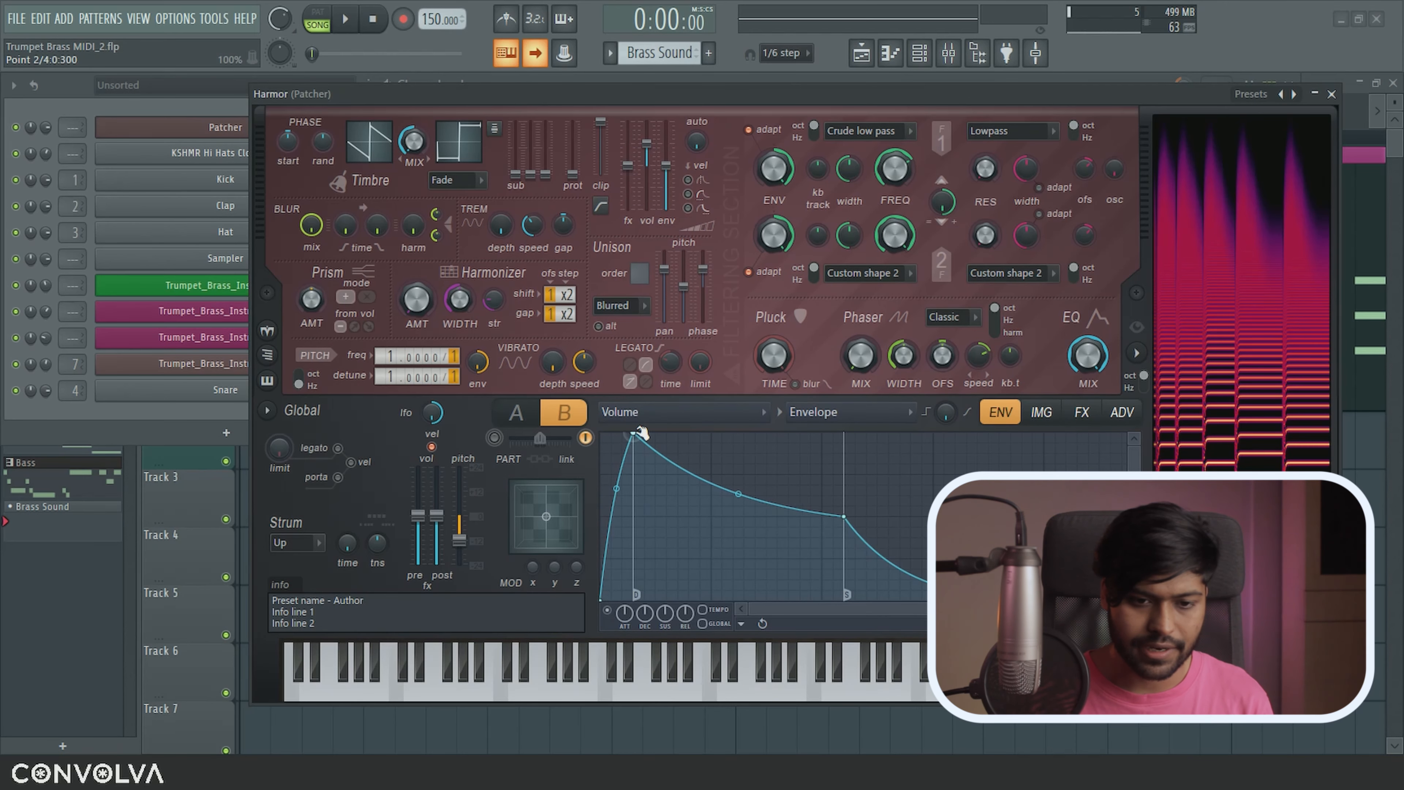
# Shorten the decay and release of part B's volume envelope by moving its sustain and end points much earlier.
pyautogui.moveTo(847, 515); pyautogui.dragTo(727, 518)
pyautogui.moveTo(871, 584); pyautogui.dragTo(788, 599)
pyautogui.moveTo(722, 517); pyautogui.dragTo(697, 520)
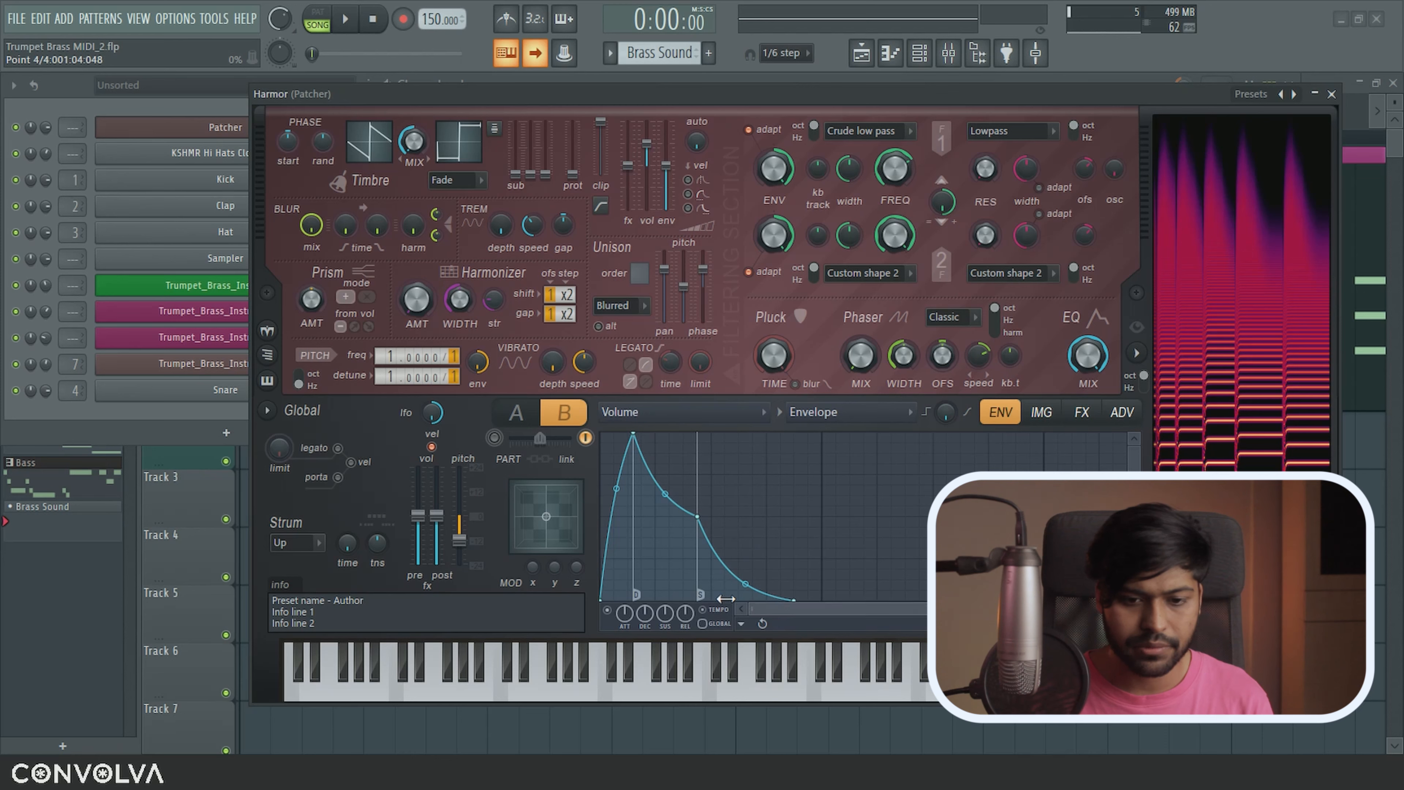
pyautogui.moveTo(793, 600); pyautogui.dragTo(738, 597)
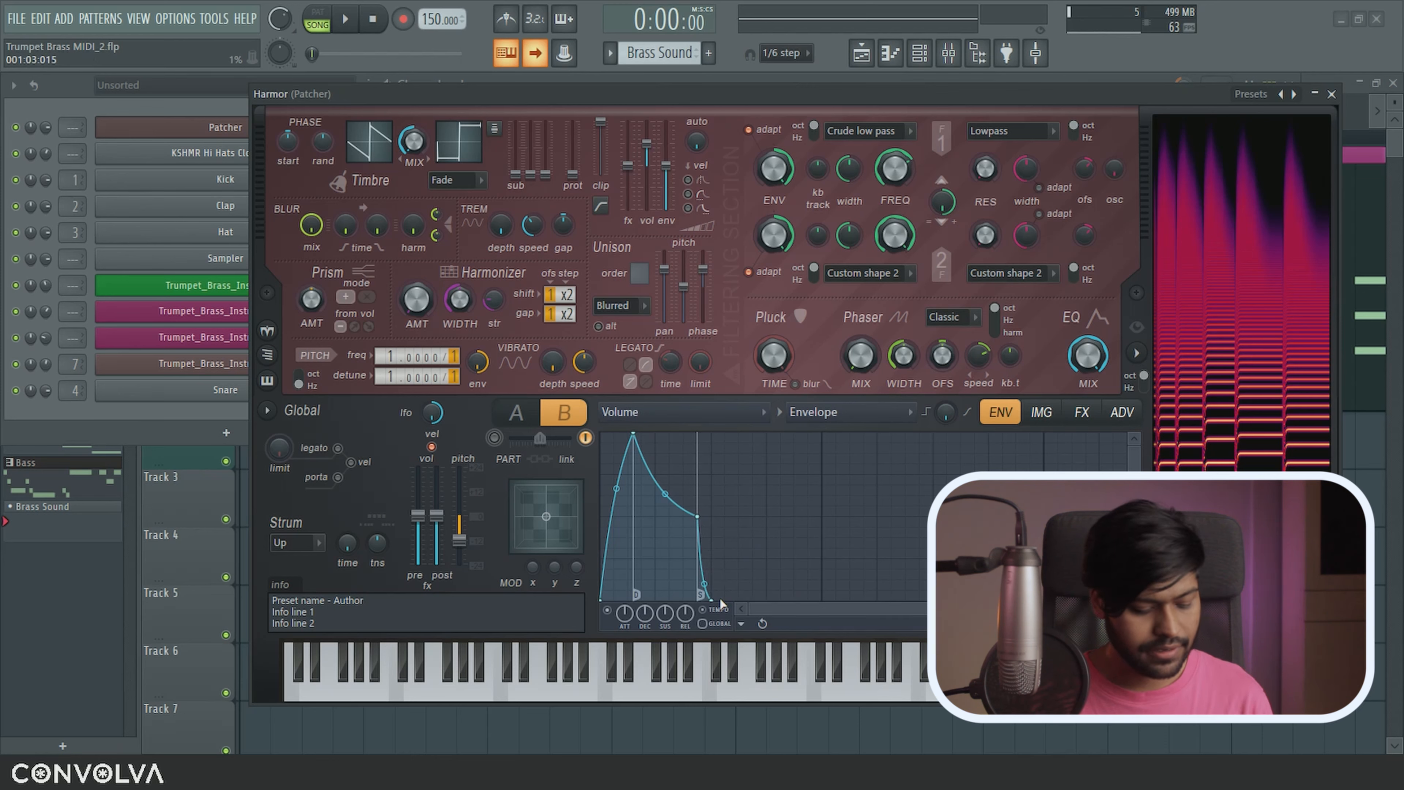
# Shorten the attack of part B's volume envelope by moving its peak earlier, and audition a note.
pyautogui.press('z')
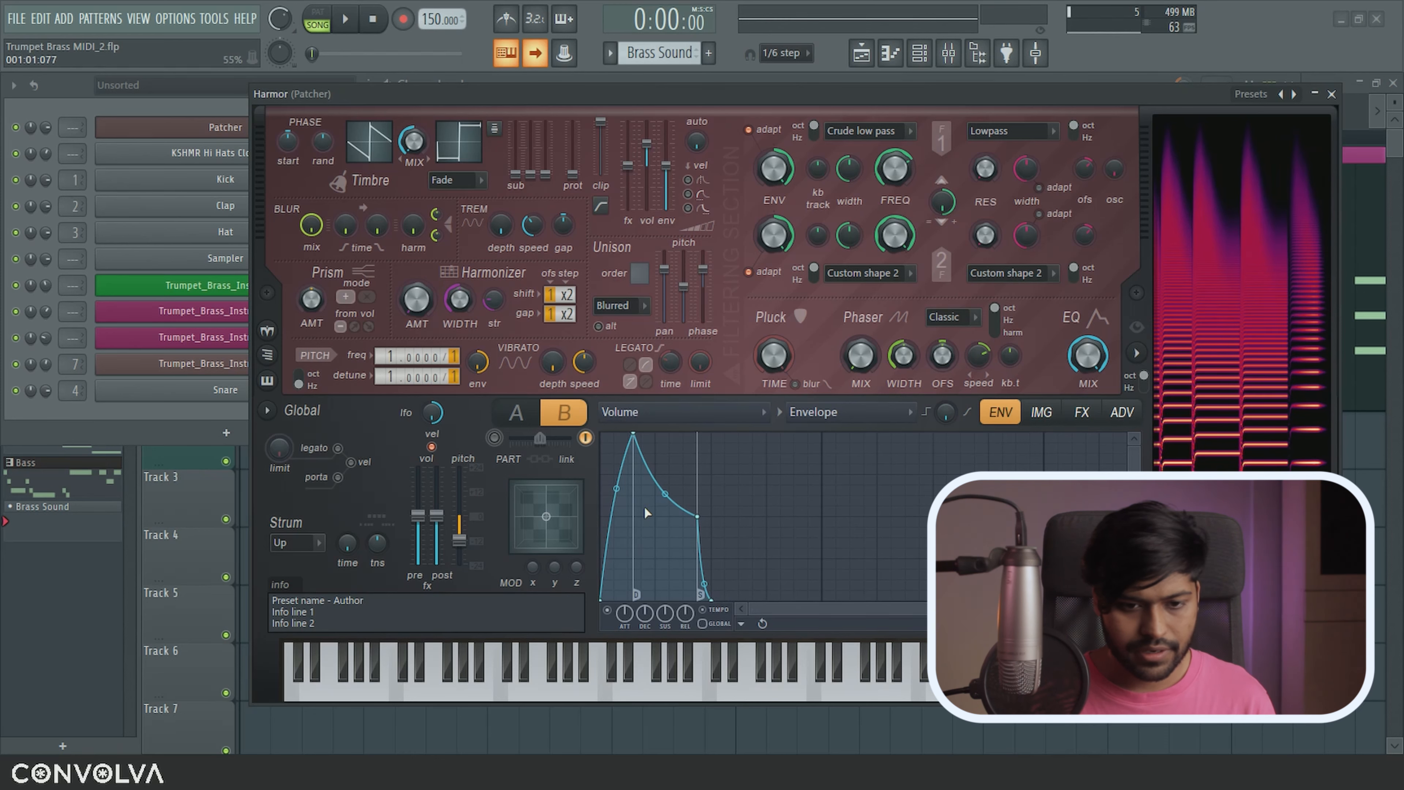
pyautogui.moveTo(636, 437)
pyautogui.mouseDown()
pyautogui.moveTo(598, 426)
pyautogui.moveTo(615, 431)
pyautogui.mouseUp()
pyautogui.press('z')
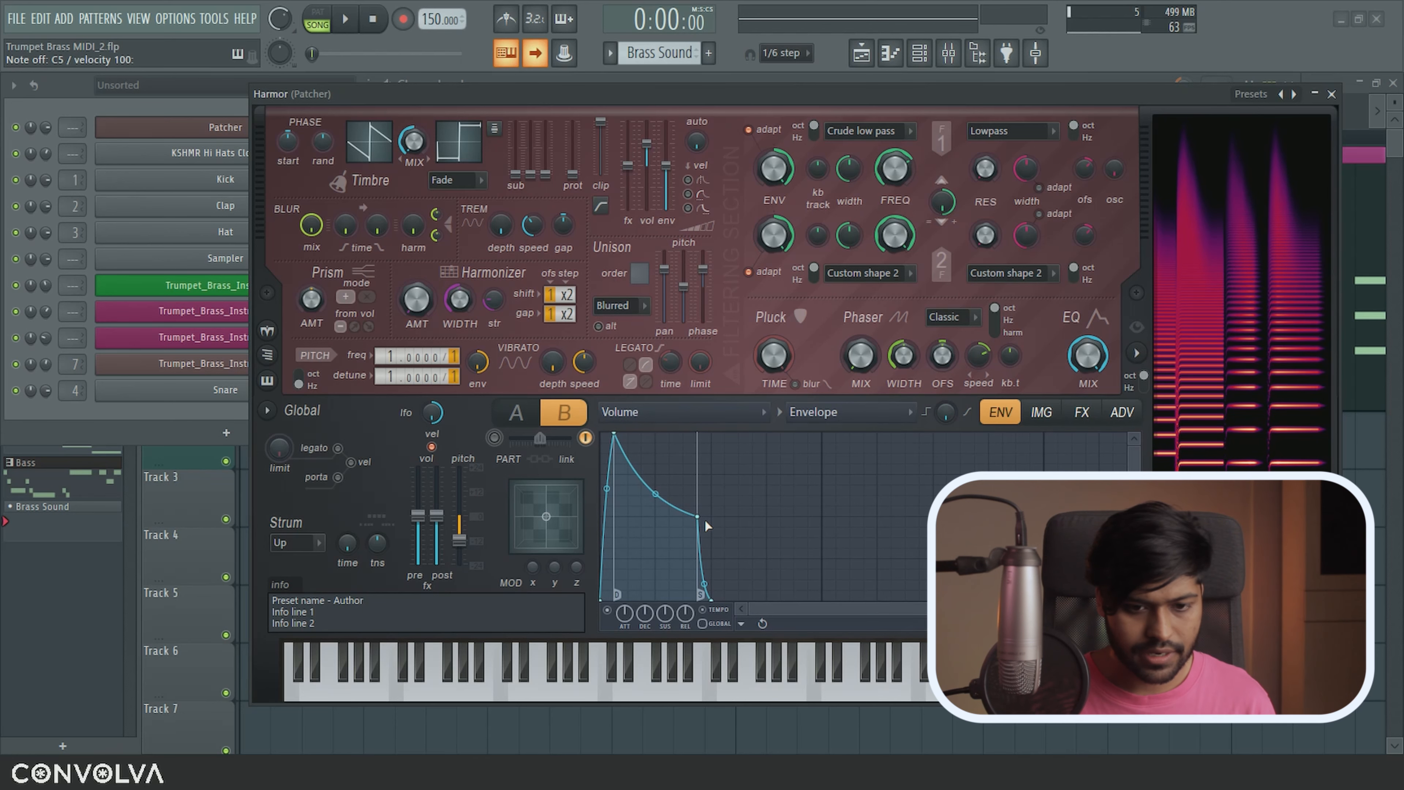
# Lower the sustain point of part B's volume envelope to zero and move it slightly earlier, and audition a note.
pyautogui.moveTo(698, 517); pyautogui.dragTo(665, 608)
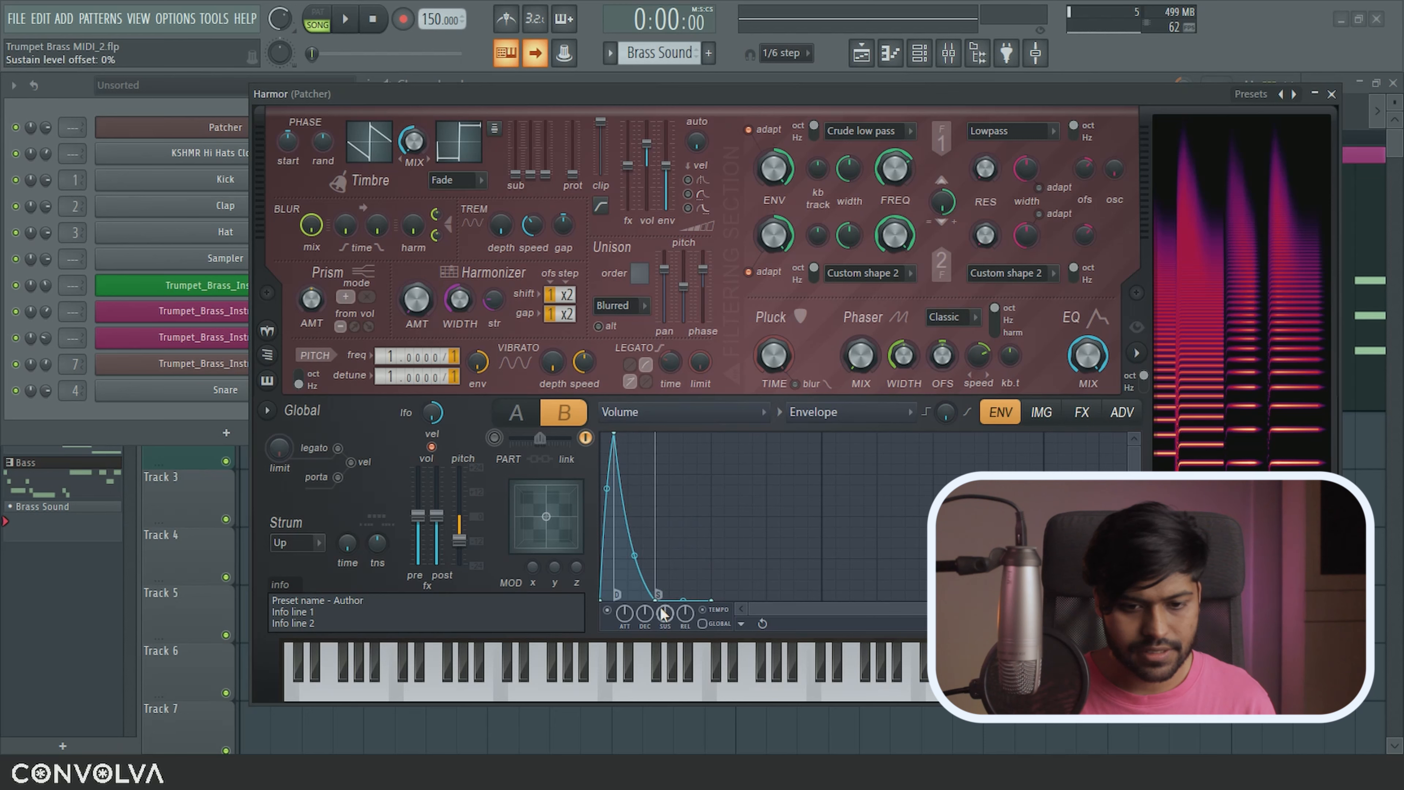
pyautogui.press('q')
pyautogui.press('q')
# Bend the decay of part B's volume envelope into a steep concave curve and audition a high and a low note.
pyautogui.moveTo(634, 555); pyautogui.dragTo(634, 594)
pyautogui.press('q')
pyautogui.press('z')
pyautogui.press('z')
pyautogui.press('z')
pyautogui.press('z')
pyautogui.press('z')
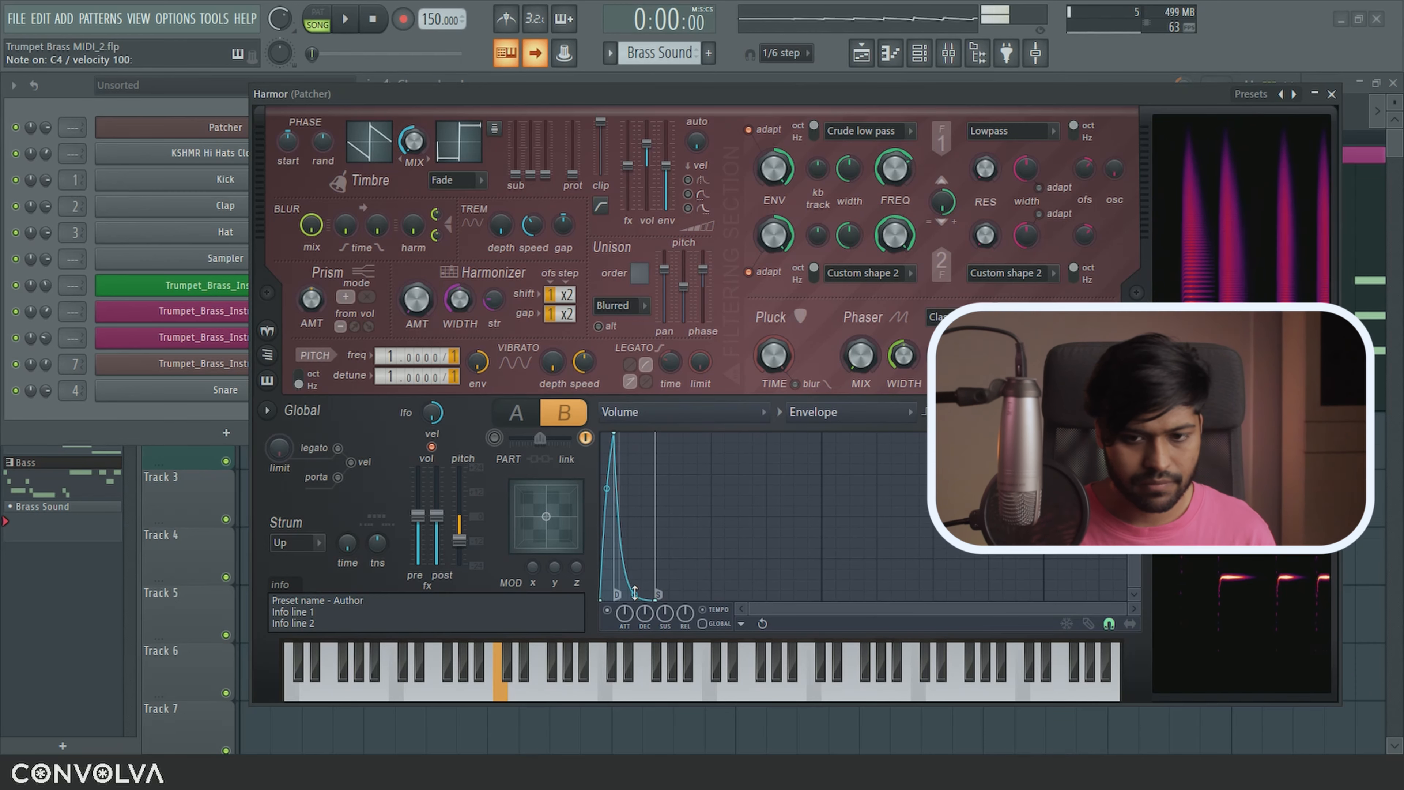
pyautogui.press('z')
pyautogui.press('z')
pyautogui.press('z')
pyautogui.press('z')
# Bend the attack of part B's volume envelope strongly outward and fine-tune its decay into a moderately concave curve.
pyautogui.moveTo(1124, 609); pyautogui.dragTo(1028, 624)
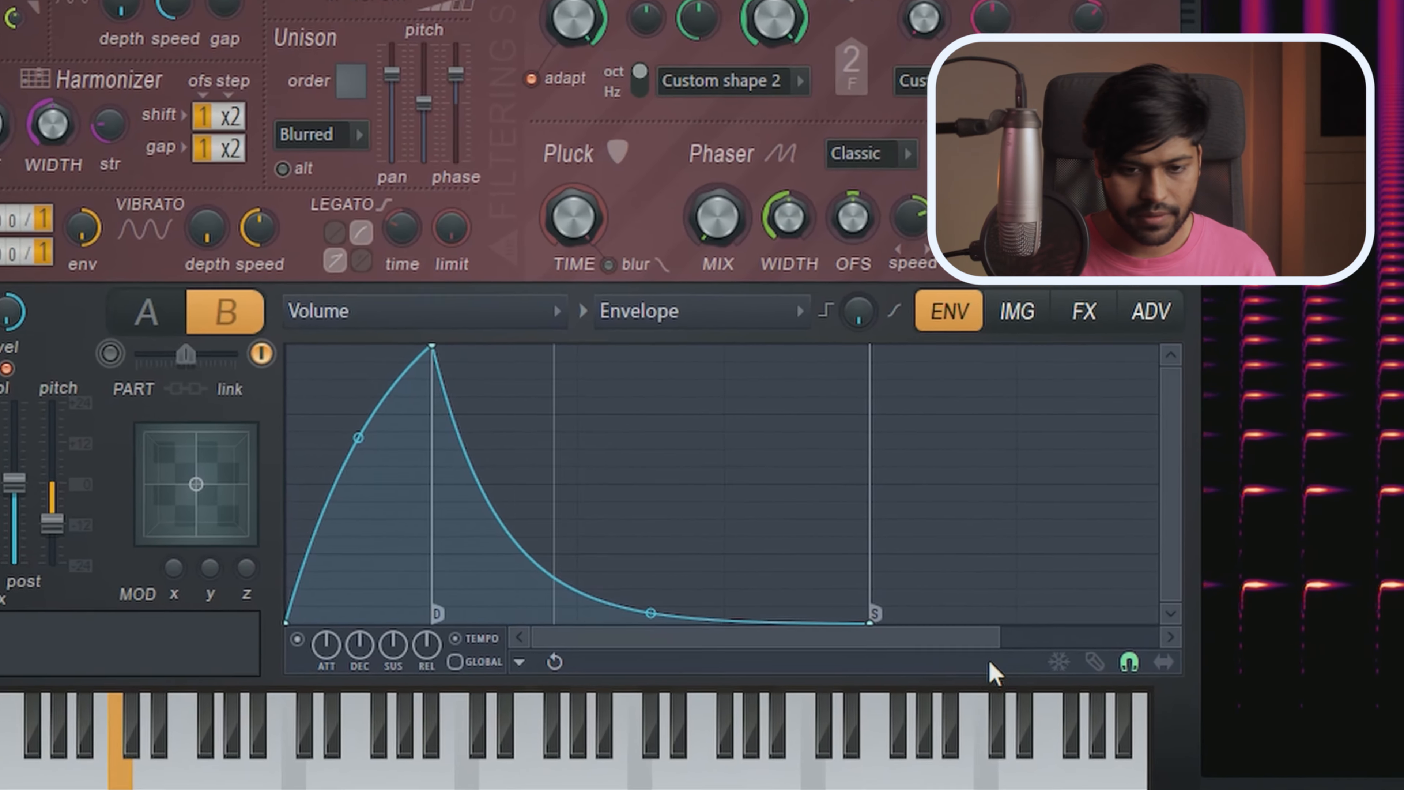
pyautogui.press('z')
pyautogui.moveTo(651, 613); pyautogui.dragTo(651, 575)
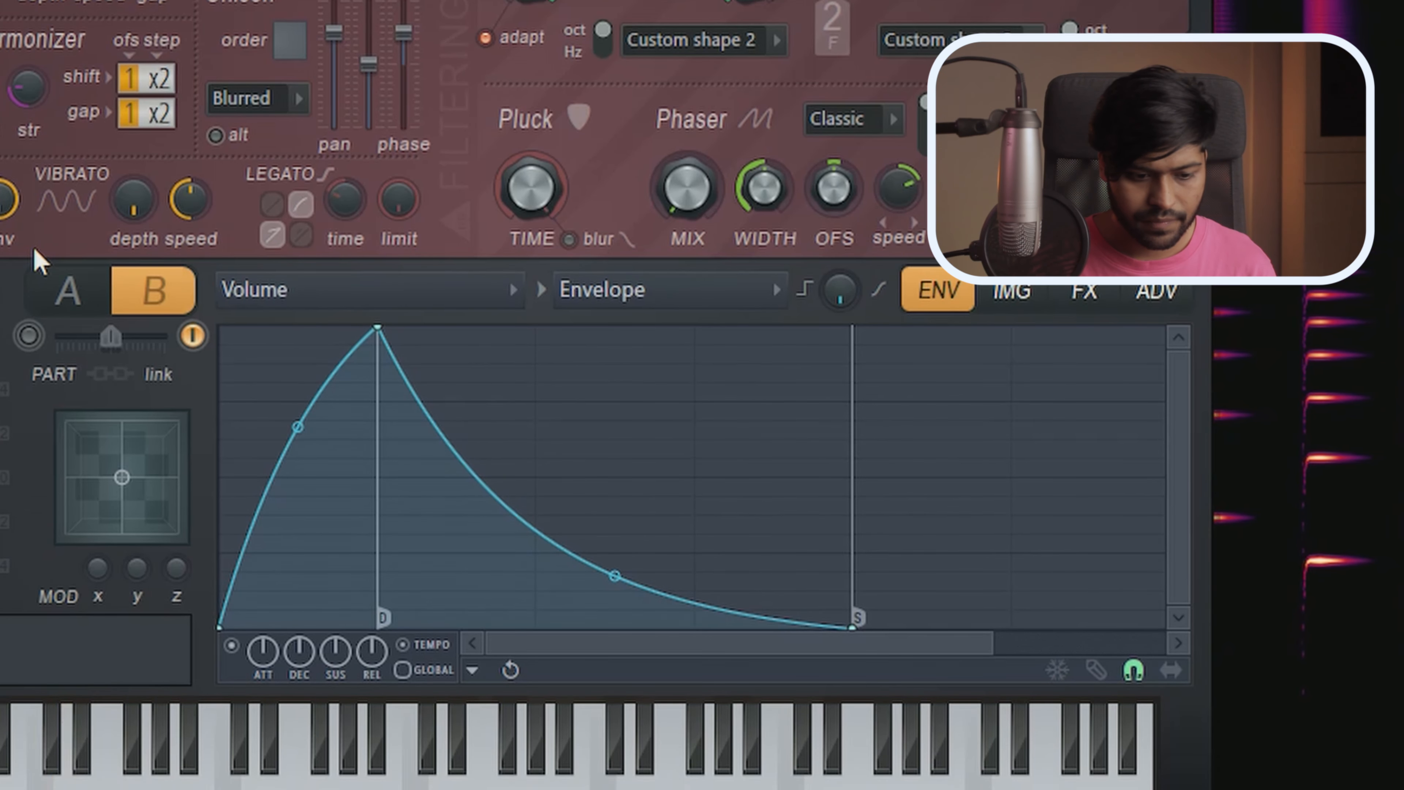
pyautogui.moveTo(618, 578); pyautogui.dragTo(618, 591)
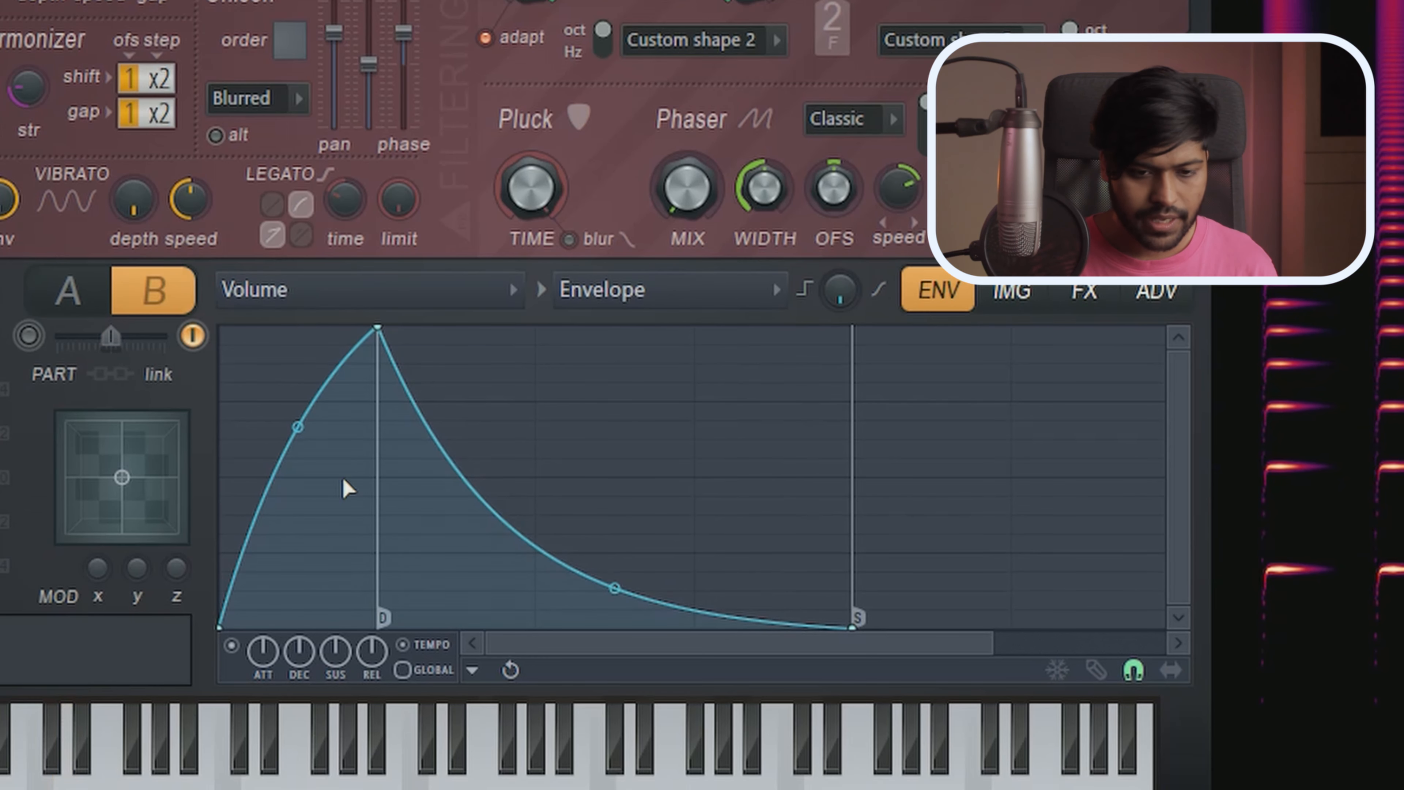
pyautogui.moveTo(297, 432)
pyautogui.mouseDown()
pyautogui.moveTo(297, 470)
pyautogui.moveTo(297, 408)
pyautogui.moveTo(298, 420)
pyautogui.mouseUp()
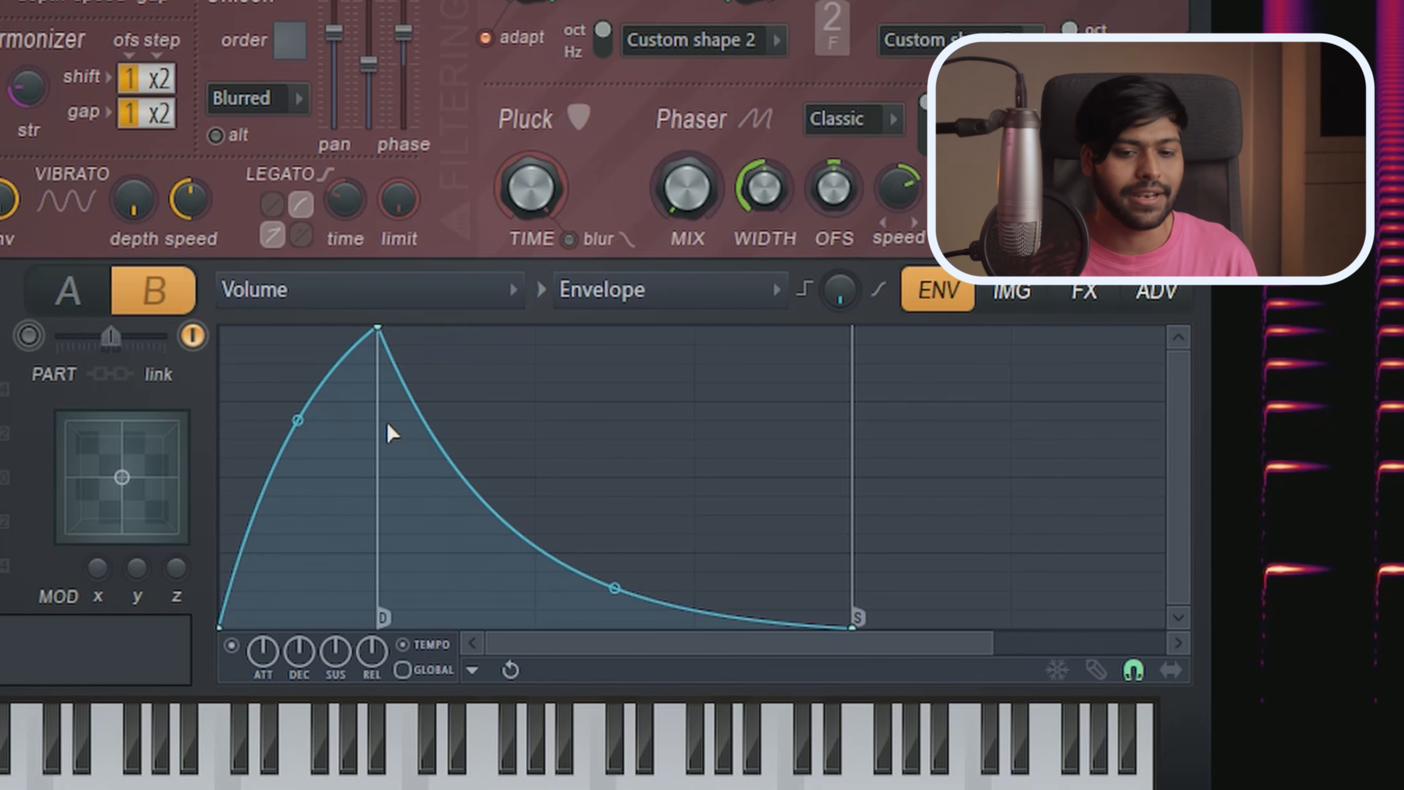
pyautogui.moveTo(298, 420); pyautogui.dragTo(298, 358)
pyautogui.moveTo(614, 588); pyautogui.dragTo(615, 612)
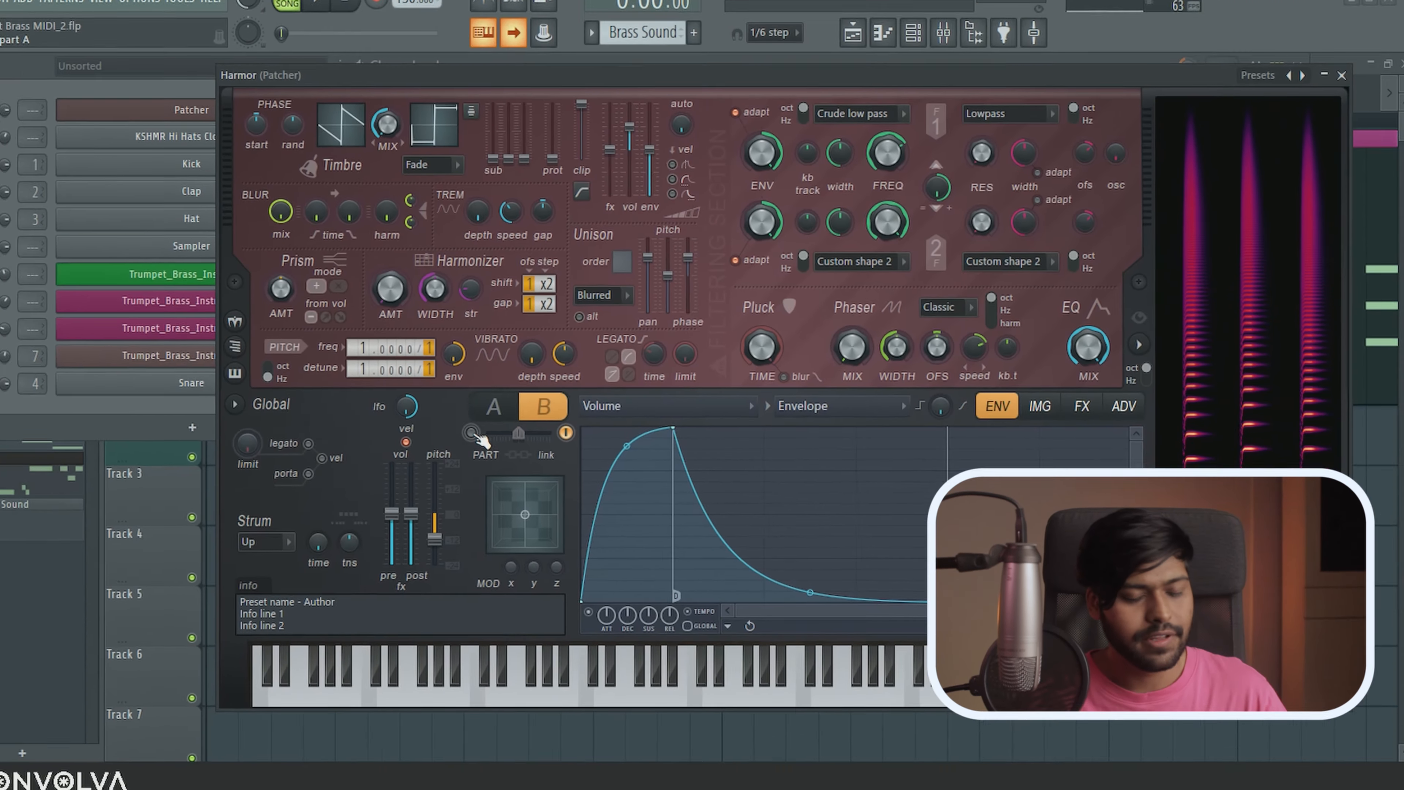
# Enable part A again alongside part B, audition notes across several octaves and open part B's pitch envelope.
pyautogui.click(29, 336)
pyautogui.press('z')
pyautogui.press('q')
pyautogui.press('3')
pyautogui.press('r')
pyautogui.press('z')
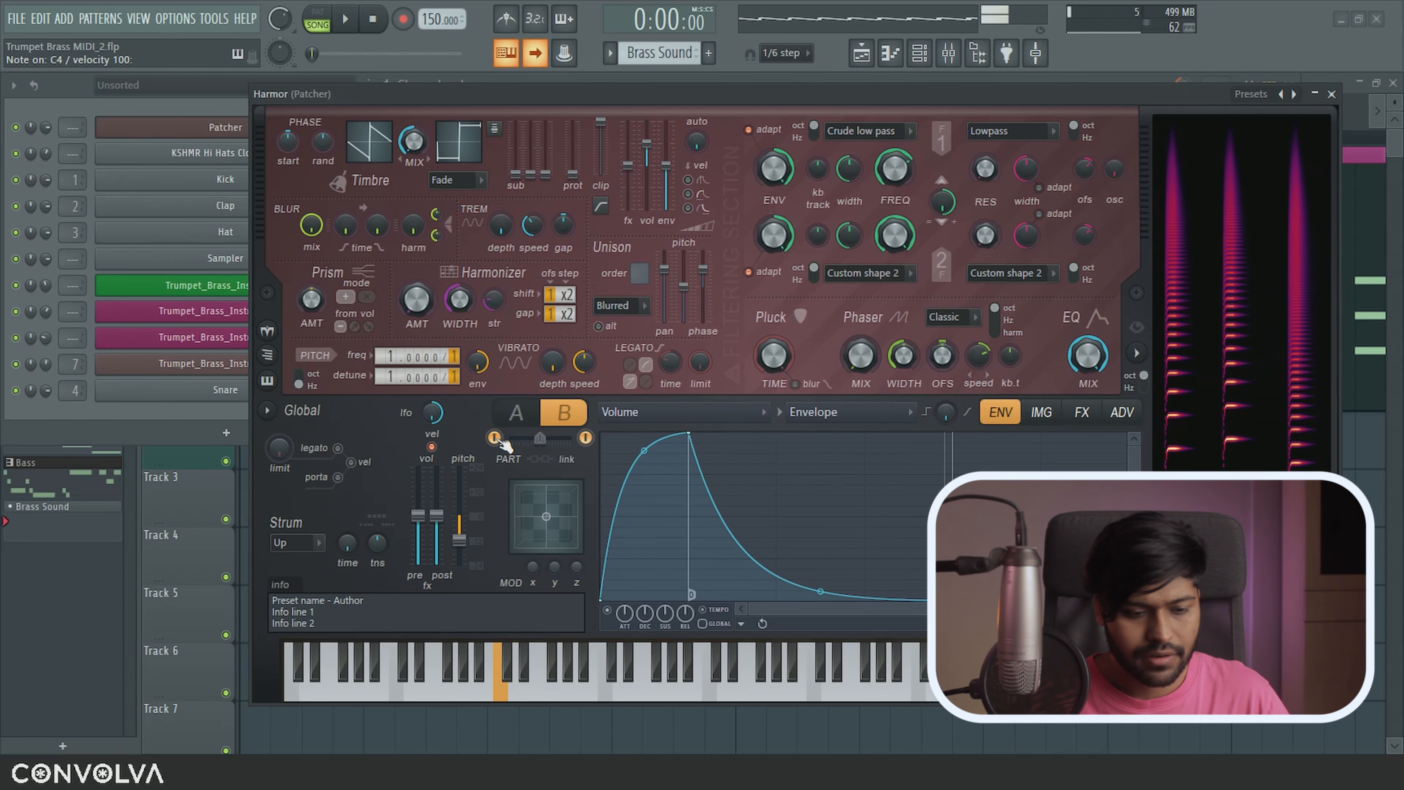
pyautogui.press('z')
pyautogui.press('q')
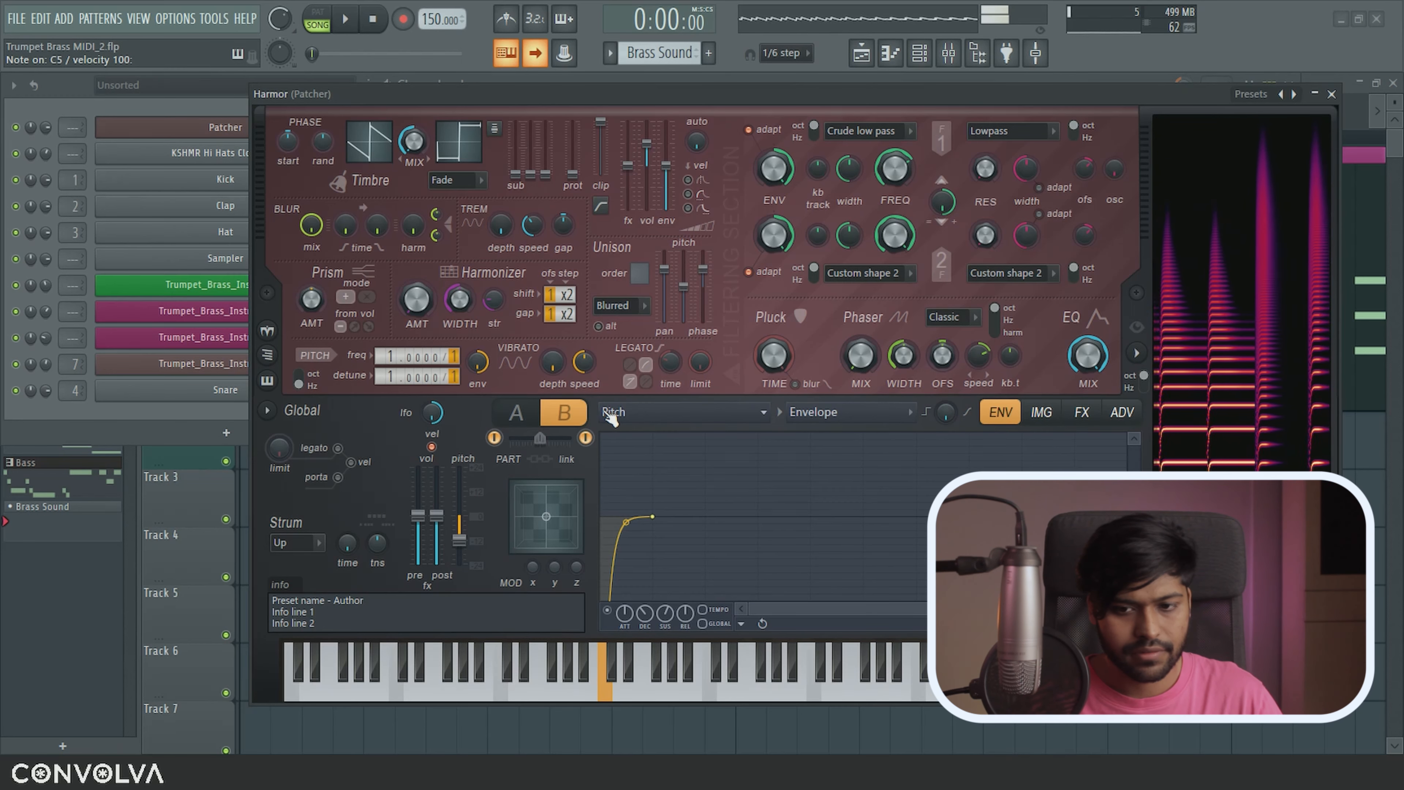
pyautogui.press('i')
pyautogui.press('0')
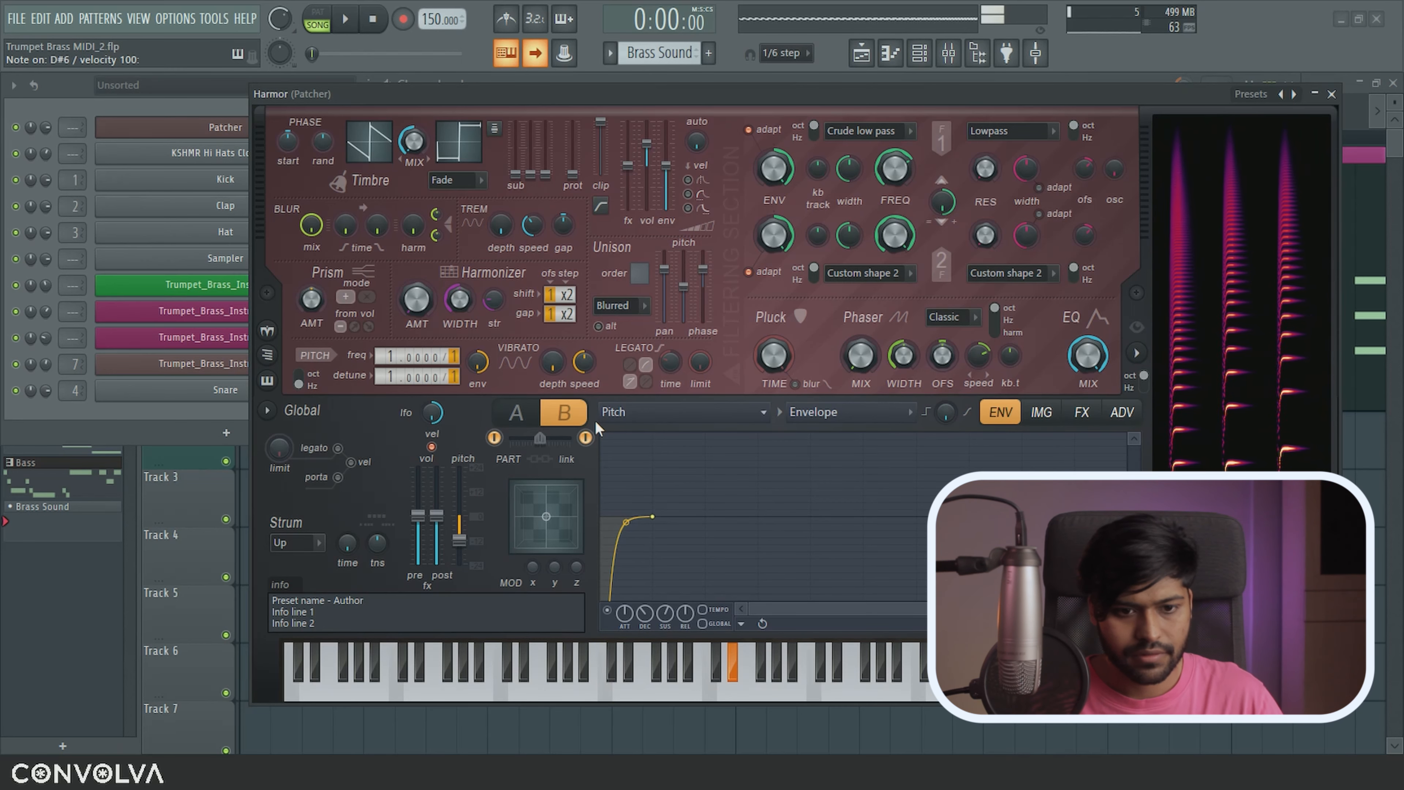
pyautogui.press('q')
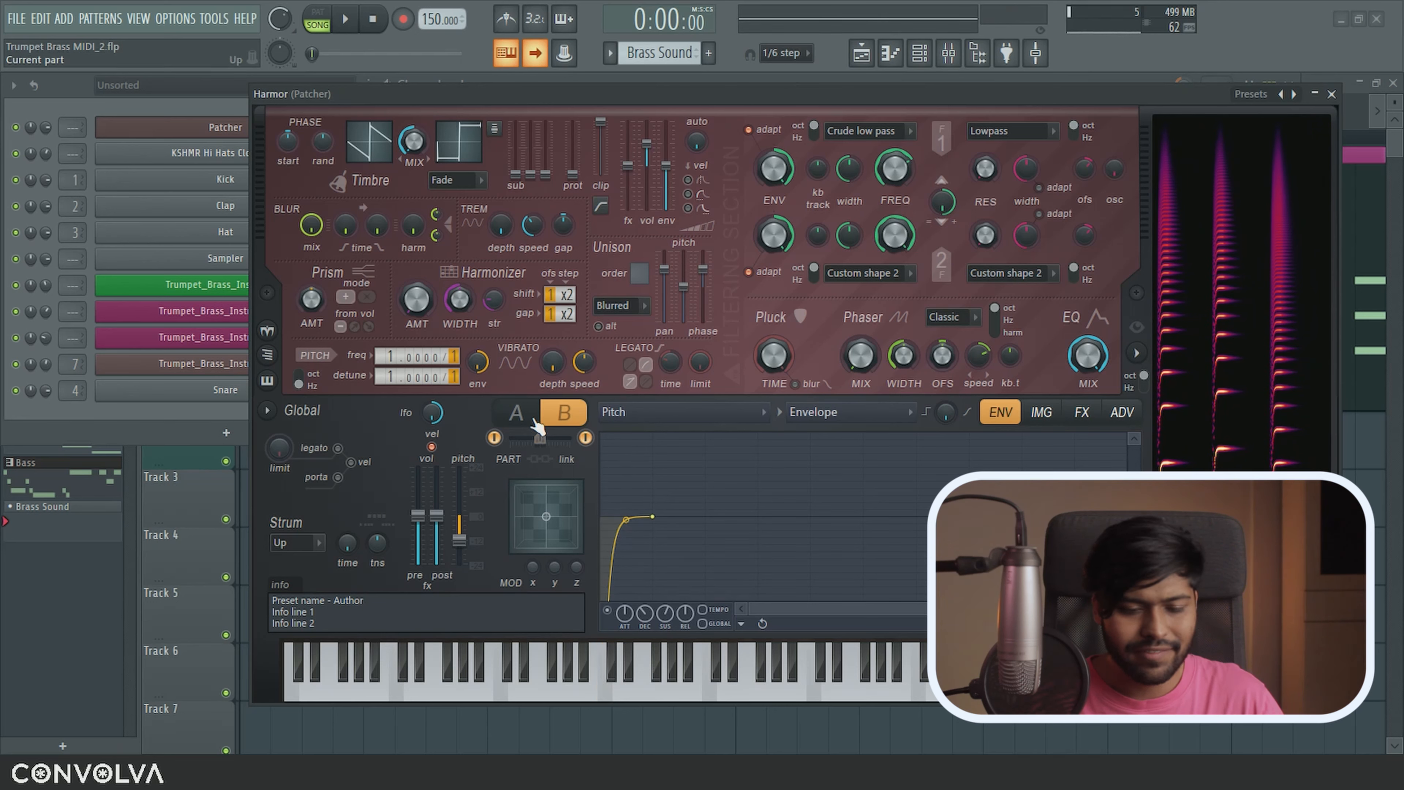
# Raise the start point of part A's pitch envelope to -400 cents and audition notes.
pyautogui.click(519, 415)
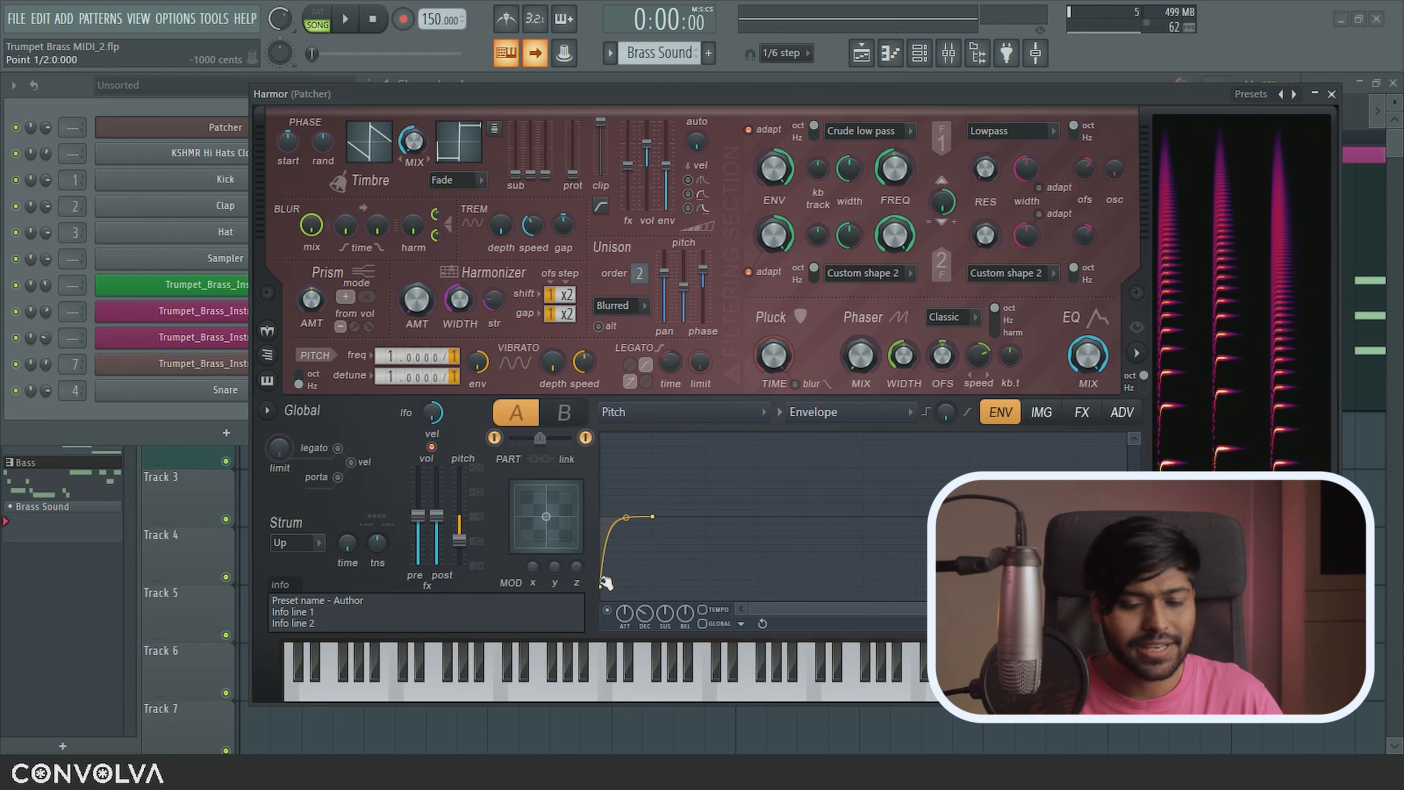
pyautogui.moveTo(602, 585); pyautogui.dragTo(618, 536)
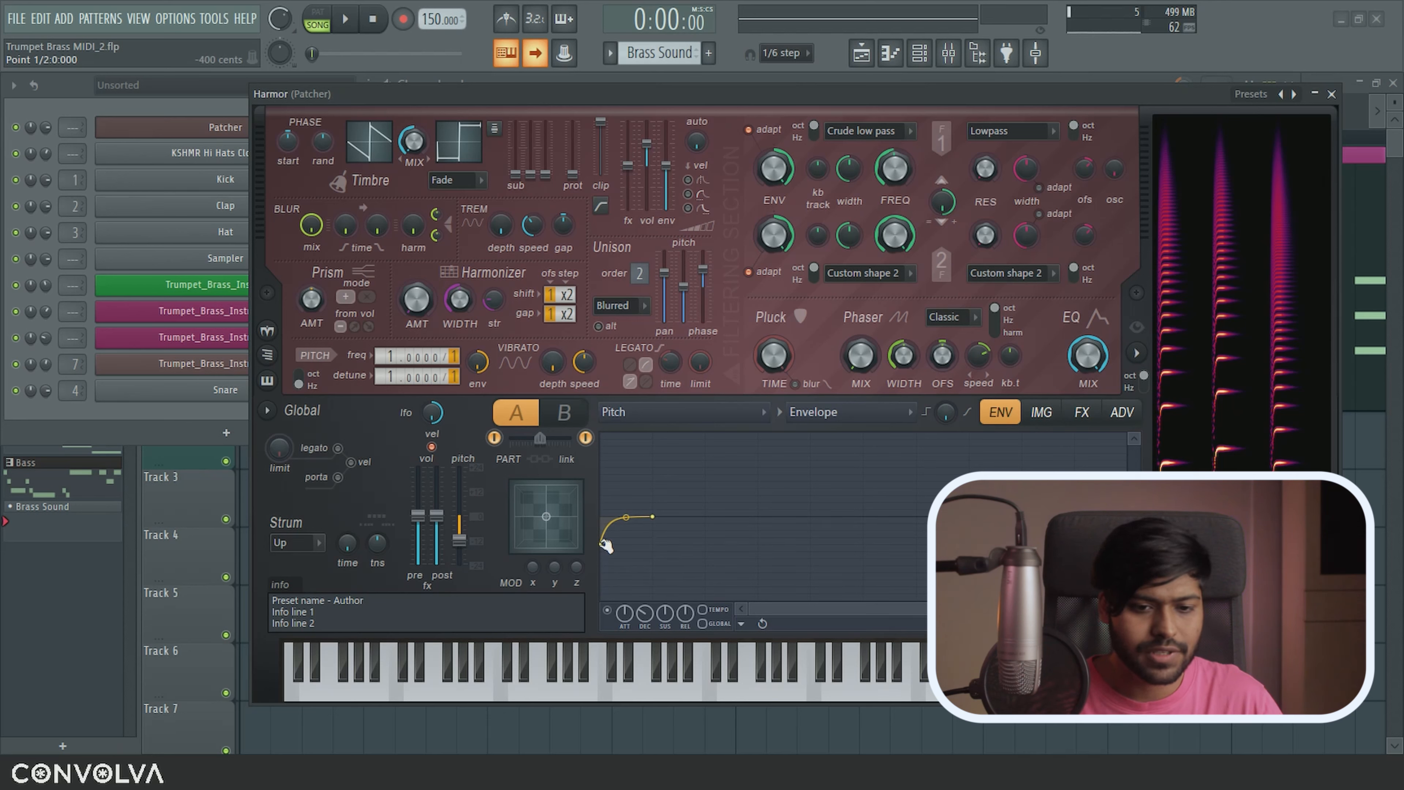
pyautogui.press('q')
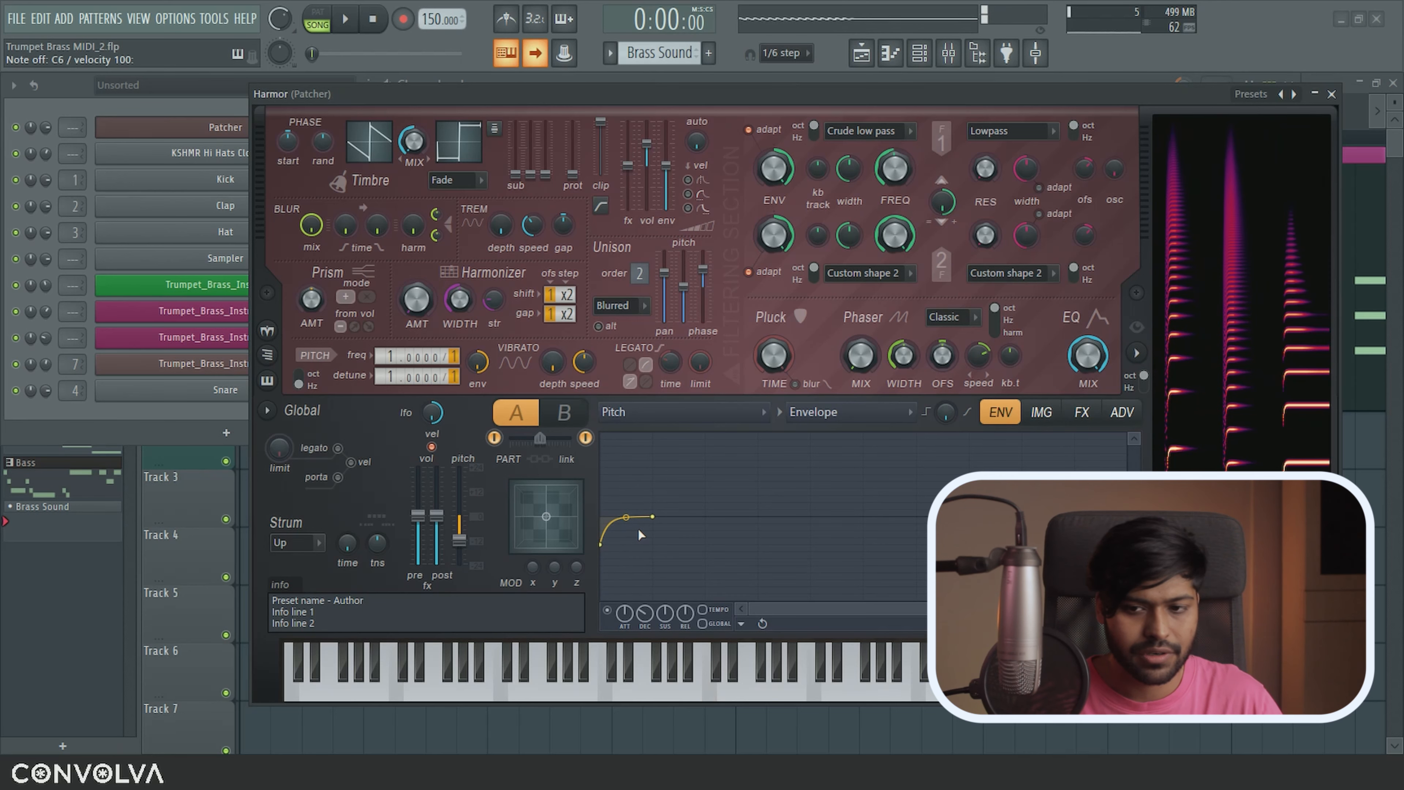
pyautogui.press('d')
# Raise the start point of part A's pitch envelope further to a shallow dip just below 0 cents, and audition notes.
pyautogui.moveTo(601, 545); pyautogui.dragTo(603, 519)
pyautogui.press('w')
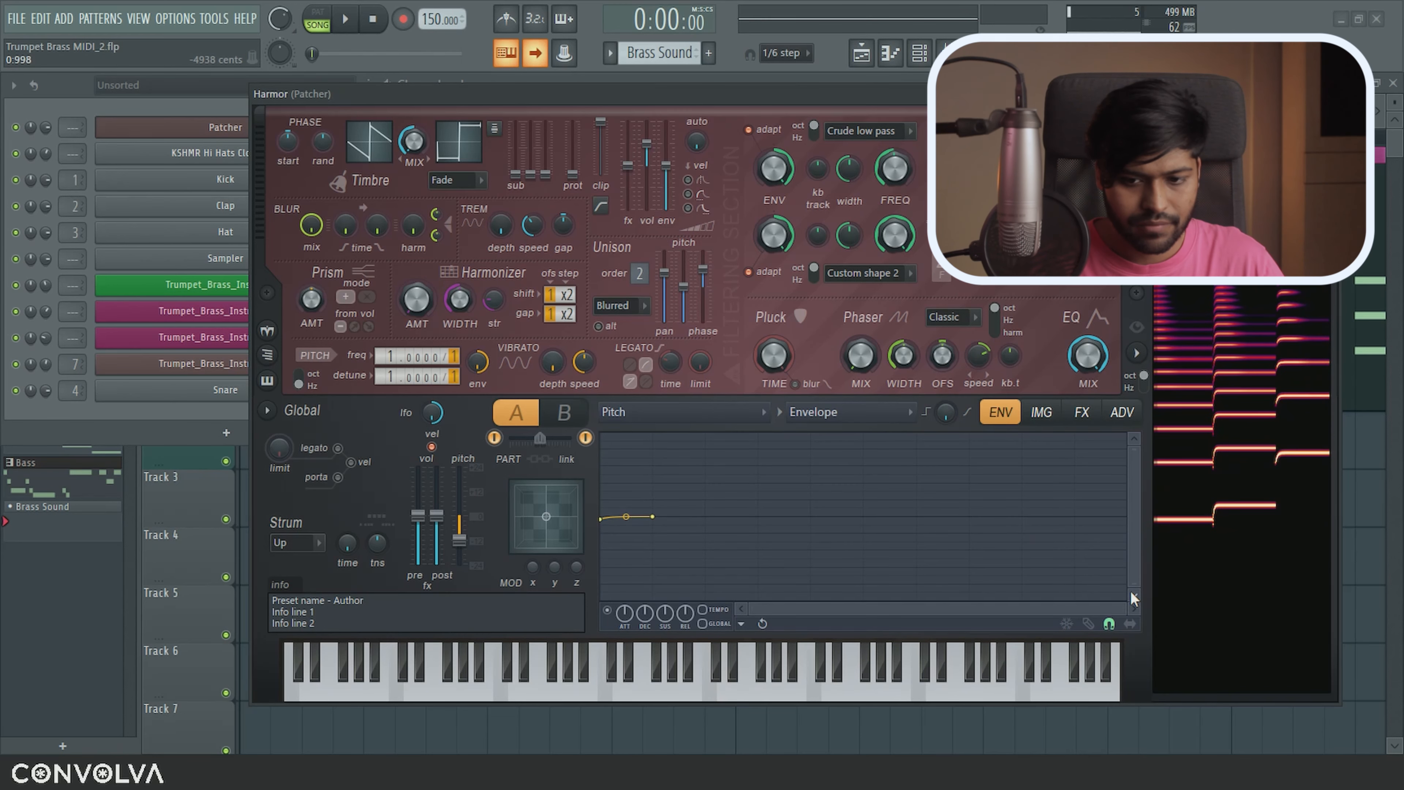
pyautogui.moveTo(1132, 584); pyautogui.dragTo(1139, 480)
pyautogui.moveTo(1139, 480); pyautogui.dragTo(1139, 492)
pyautogui.press('w')
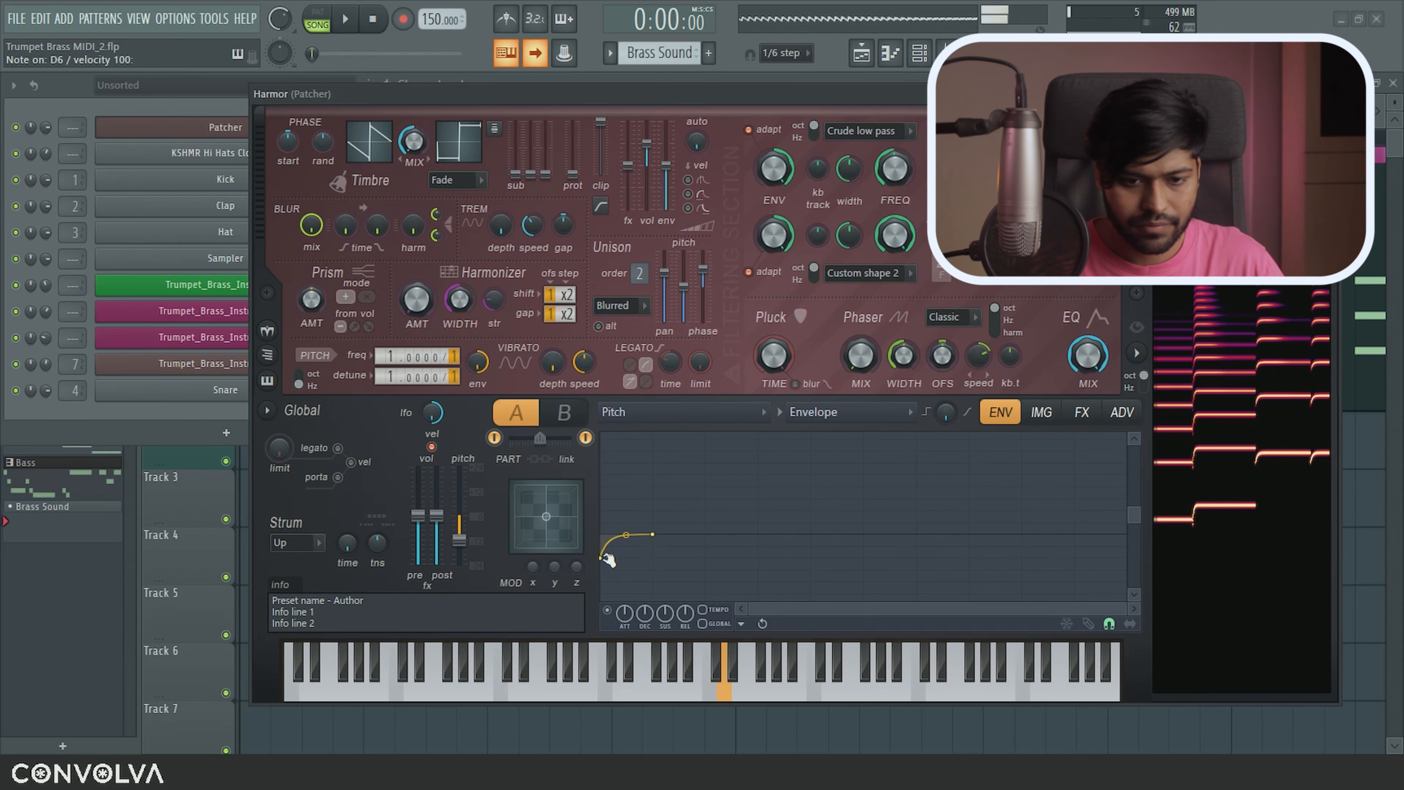
pyautogui.press('r')
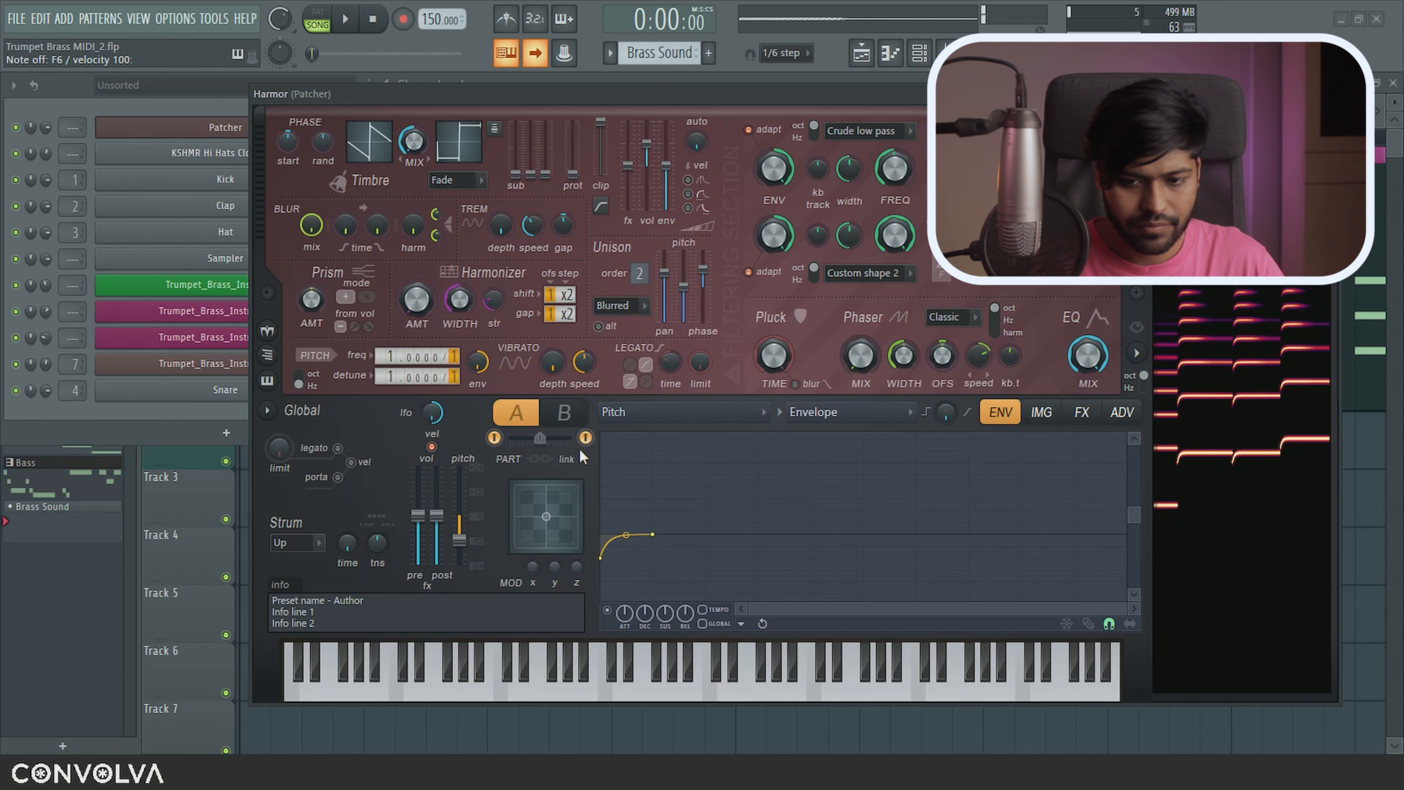
pyautogui.press('z')
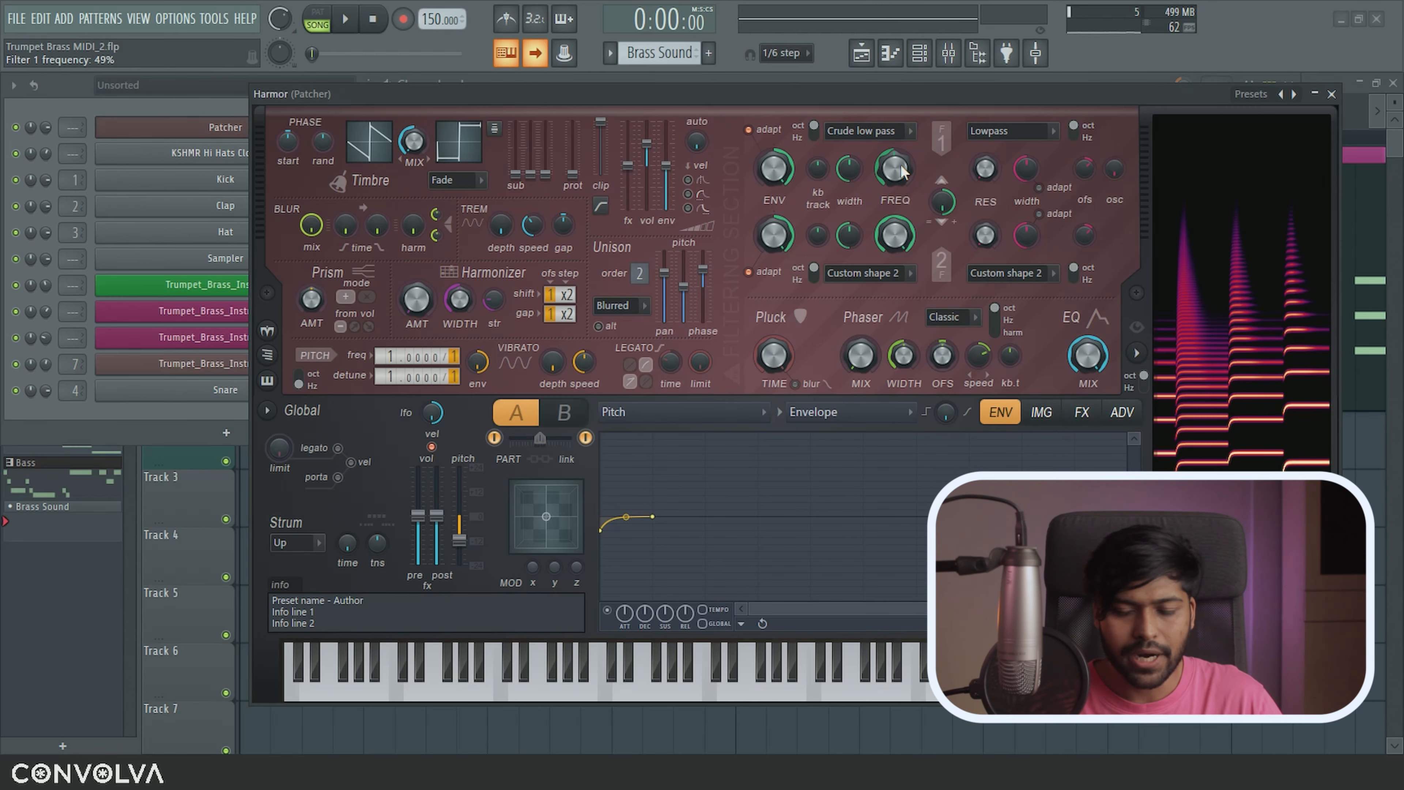
# Open part A's filter 1 frequency envelope, tighten it with a shorter attack and a higher start point, and audition notes.
pyautogui.rightClick(894, 171)
pyautogui.click(946, 209)
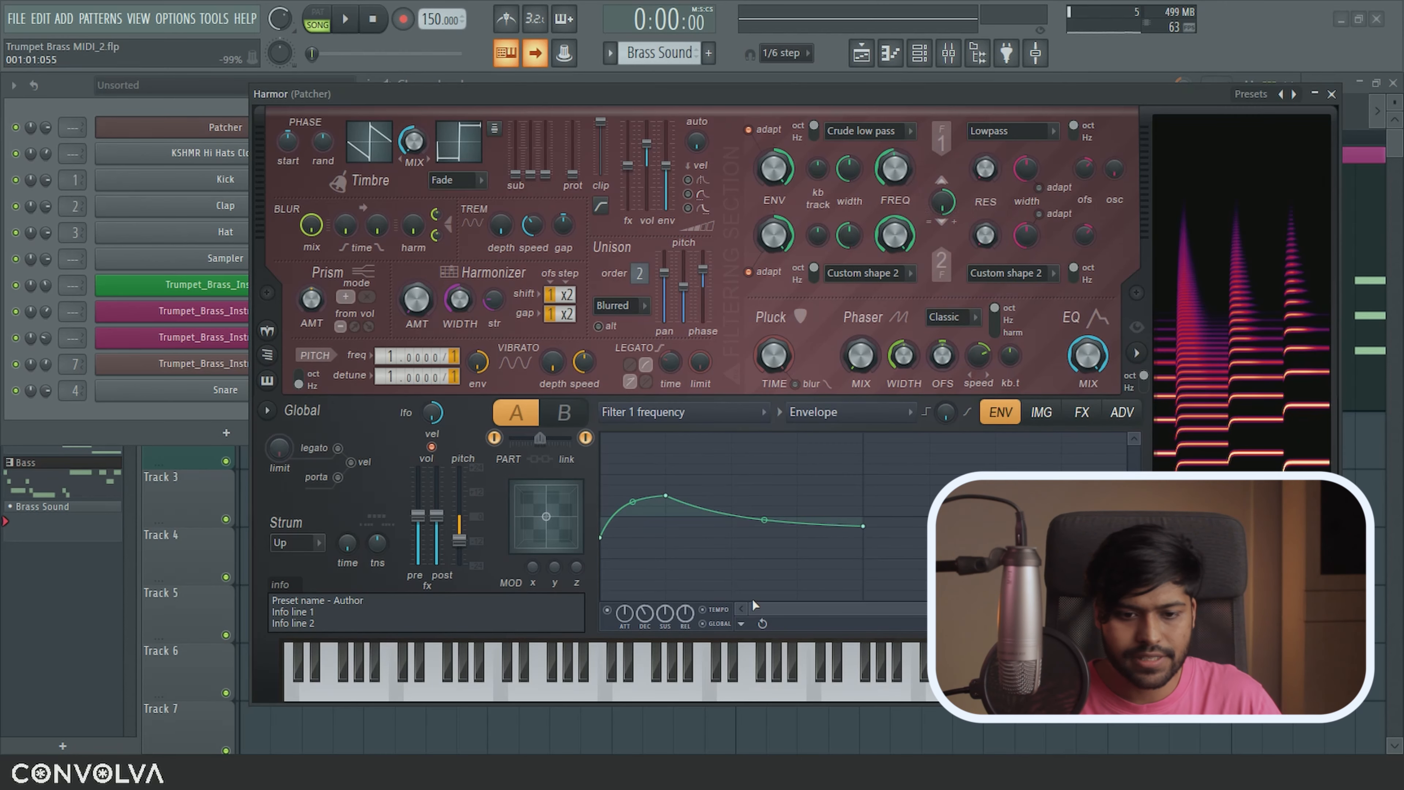
pyautogui.press('z')
pyautogui.press('q')
pyautogui.press('3')
pyautogui.press('z')
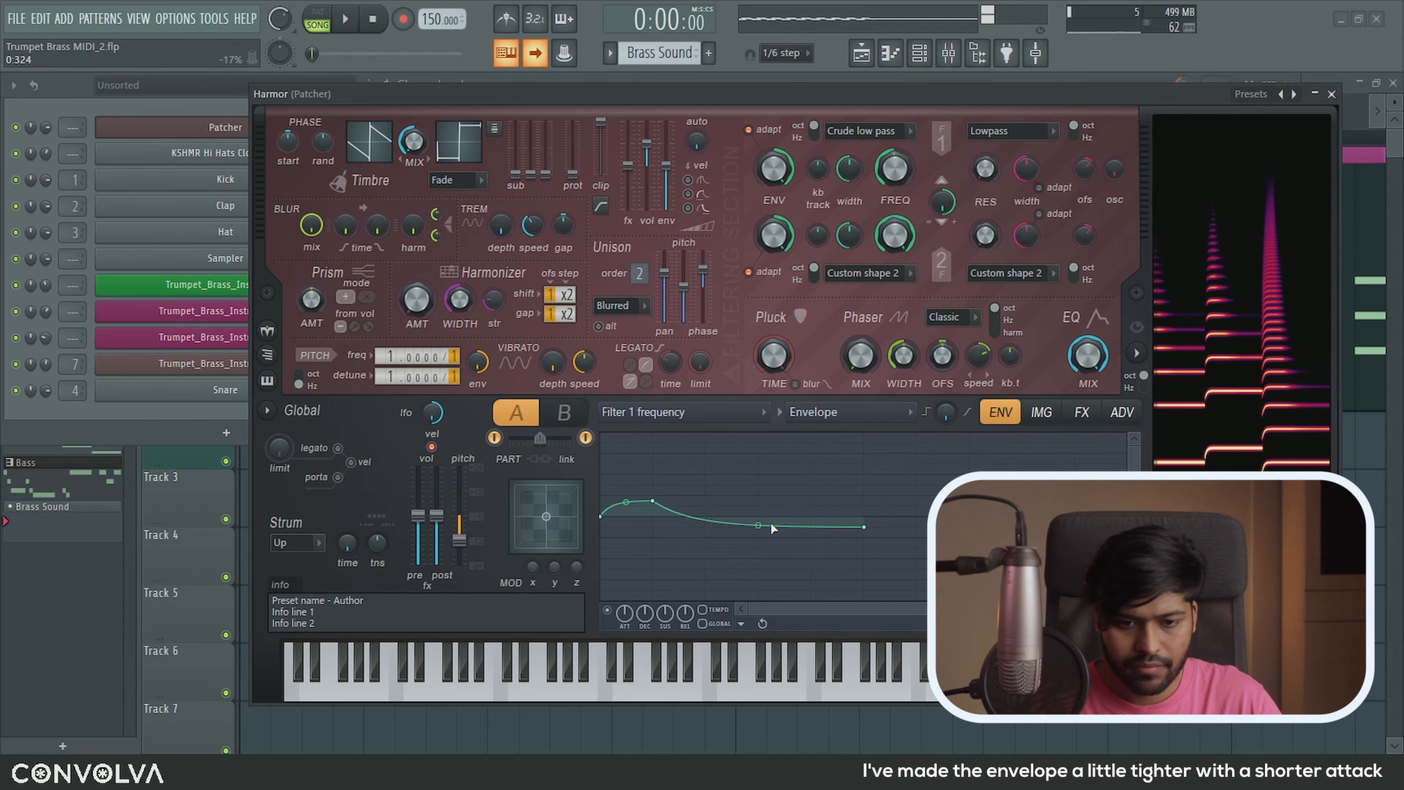
pyautogui.press('q')
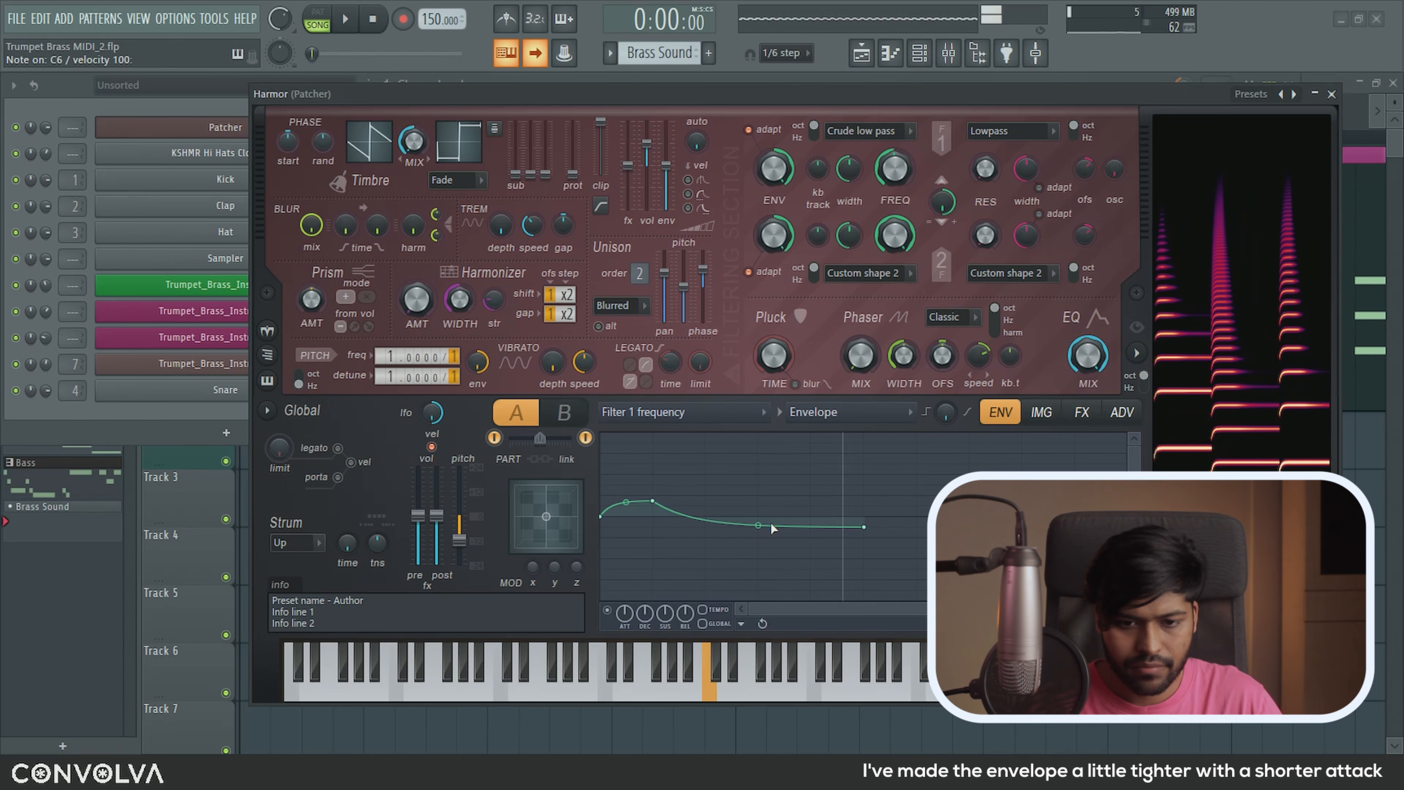
pyautogui.press('0')
pyautogui.press('3')
pyautogui.press('z')
pyautogui.press('z')
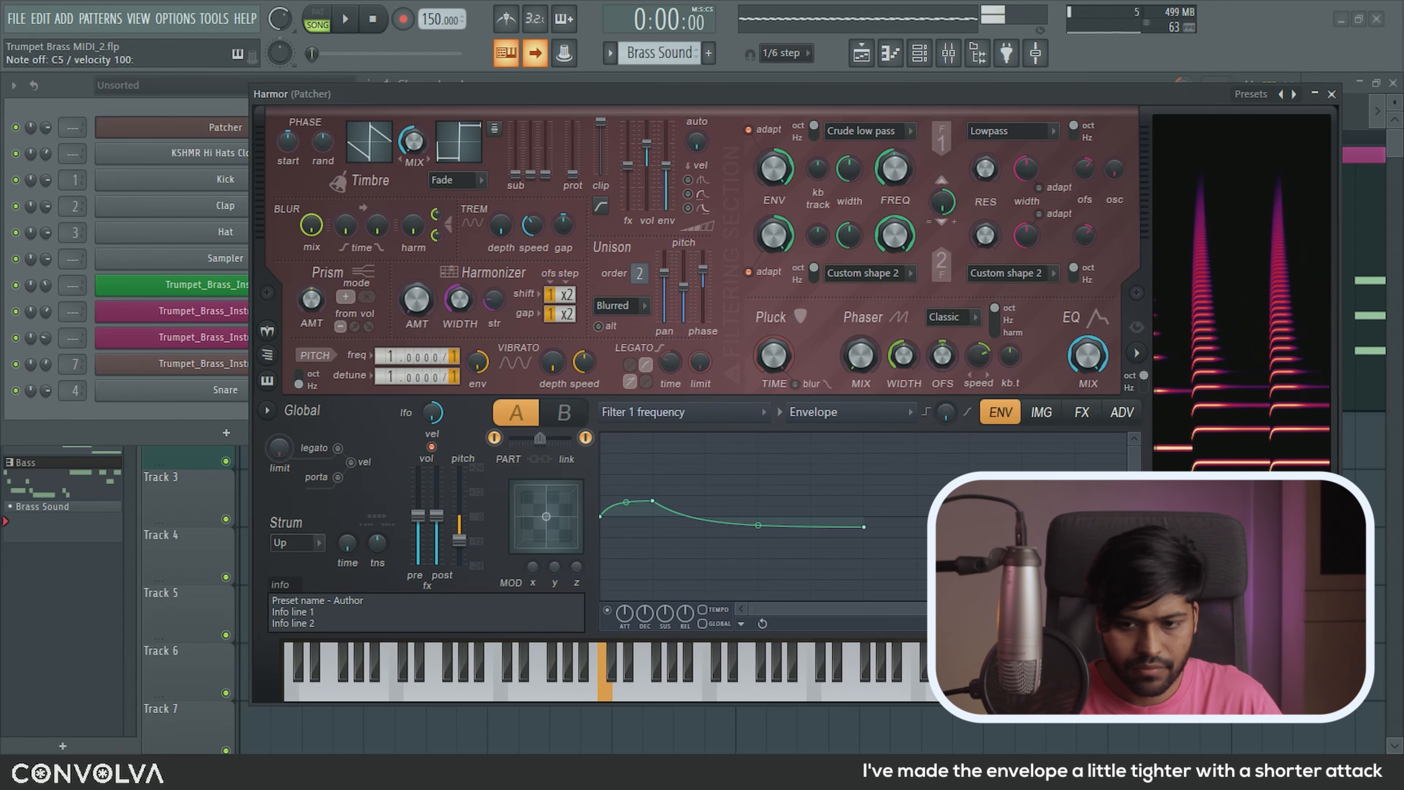
# Play a melody with both parts enabled to judge the tightened filter 1 frequency envelope of part A.
pyautogui.moveTo(1135, 585); pyautogui.dragTo(1134, 549)
pyautogui.press('q')
pyautogui.moveTo(1134, 451); pyautogui.dragTo(1134, 474)
pyautogui.press('3')
pyautogui.press('t')
pyautogui.press('6')
pyautogui.press('r')
pyautogui.press('t')
pyautogui.press('r')
pyautogui.press('w')
pyautogui.press('q')
pyautogui.press('q')
pyautogui.press('3')
pyautogui.press('3')
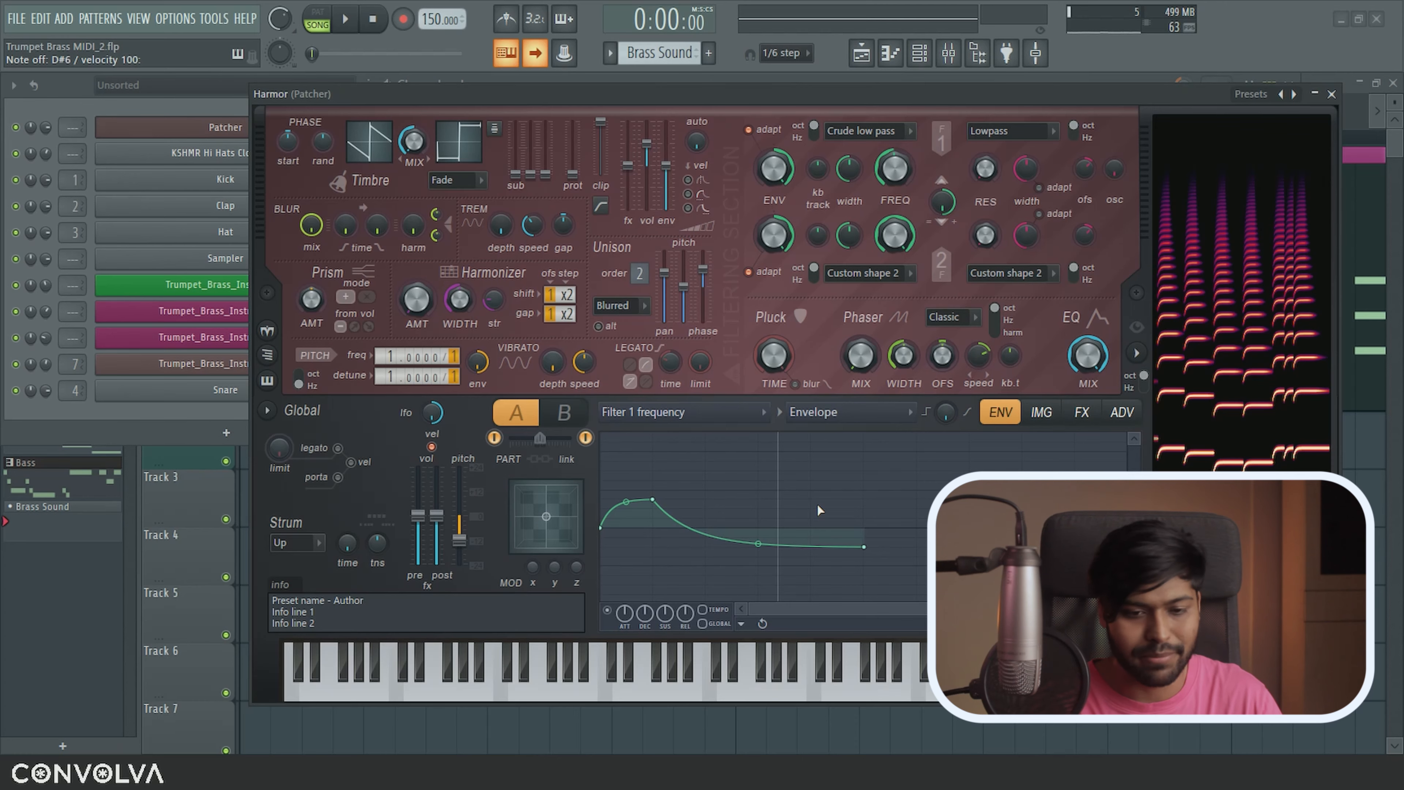
pyautogui.press('3')
pyautogui.press('t')
pyautogui.press('6')
pyautogui.press('7')
pyautogui.press('6')
pyautogui.press('t')
pyautogui.press('3')
pyautogui.press('2')
pyautogui.press('j')
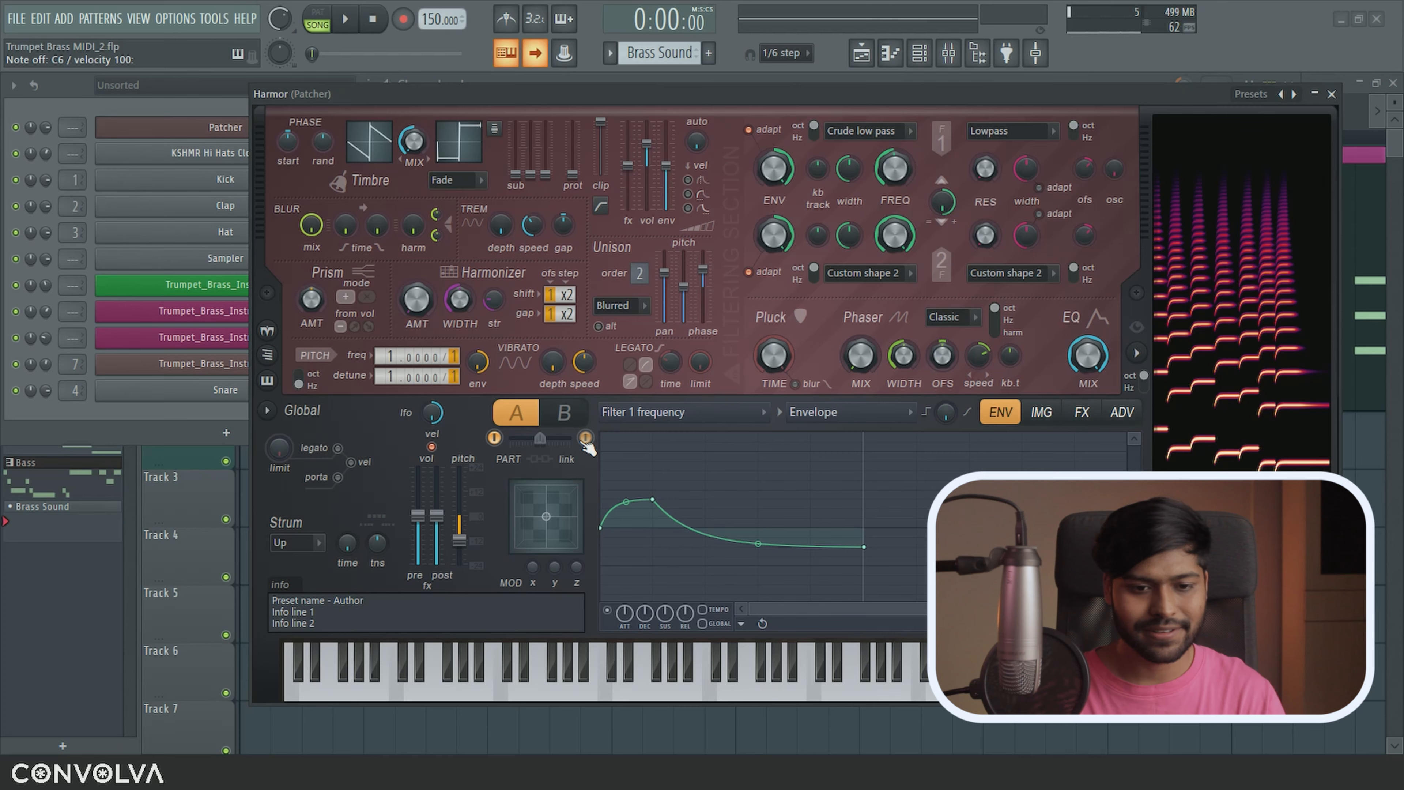
# Compare the sound with part B switched off and on again while playing melody notes.
pyautogui.press('q')
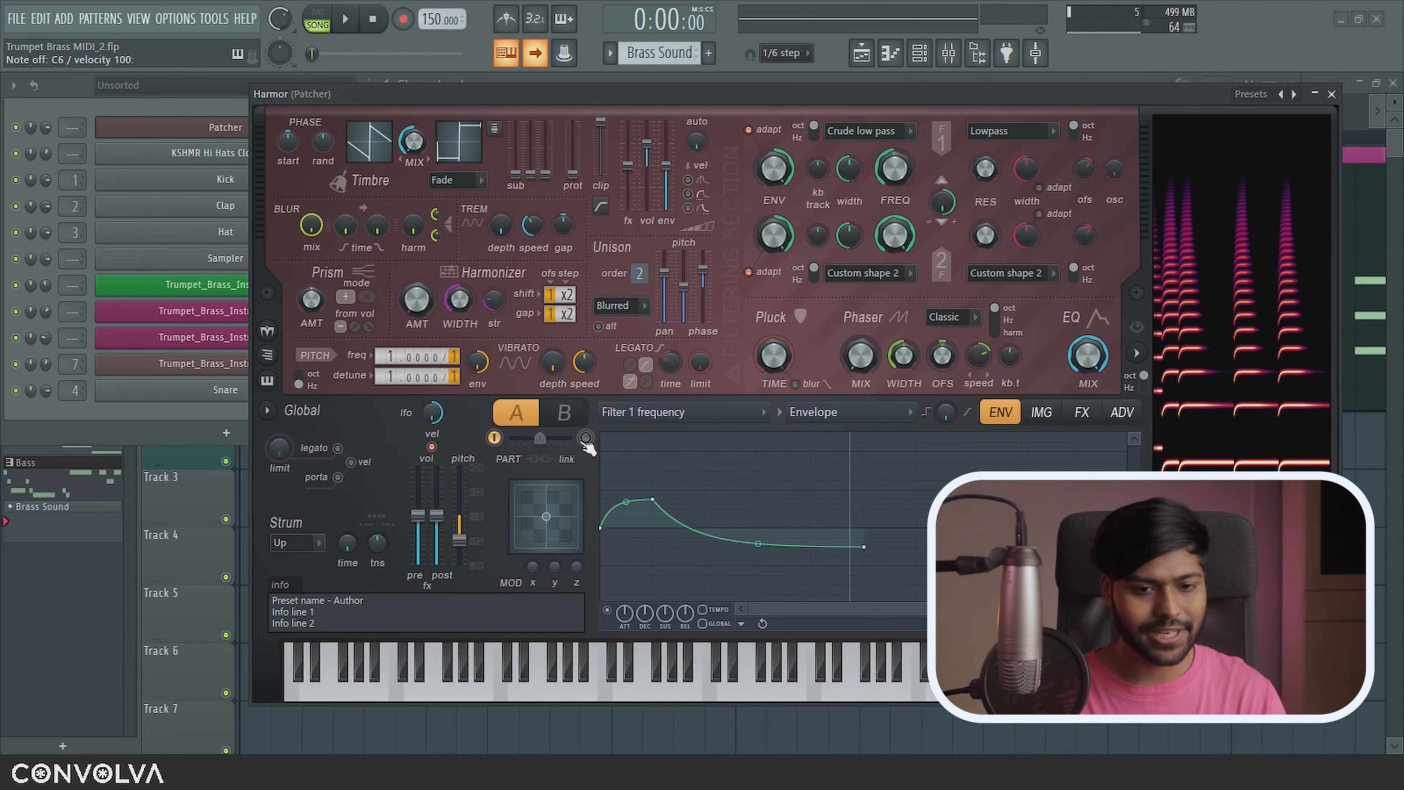
pyautogui.press('3')
pyautogui.press('r')
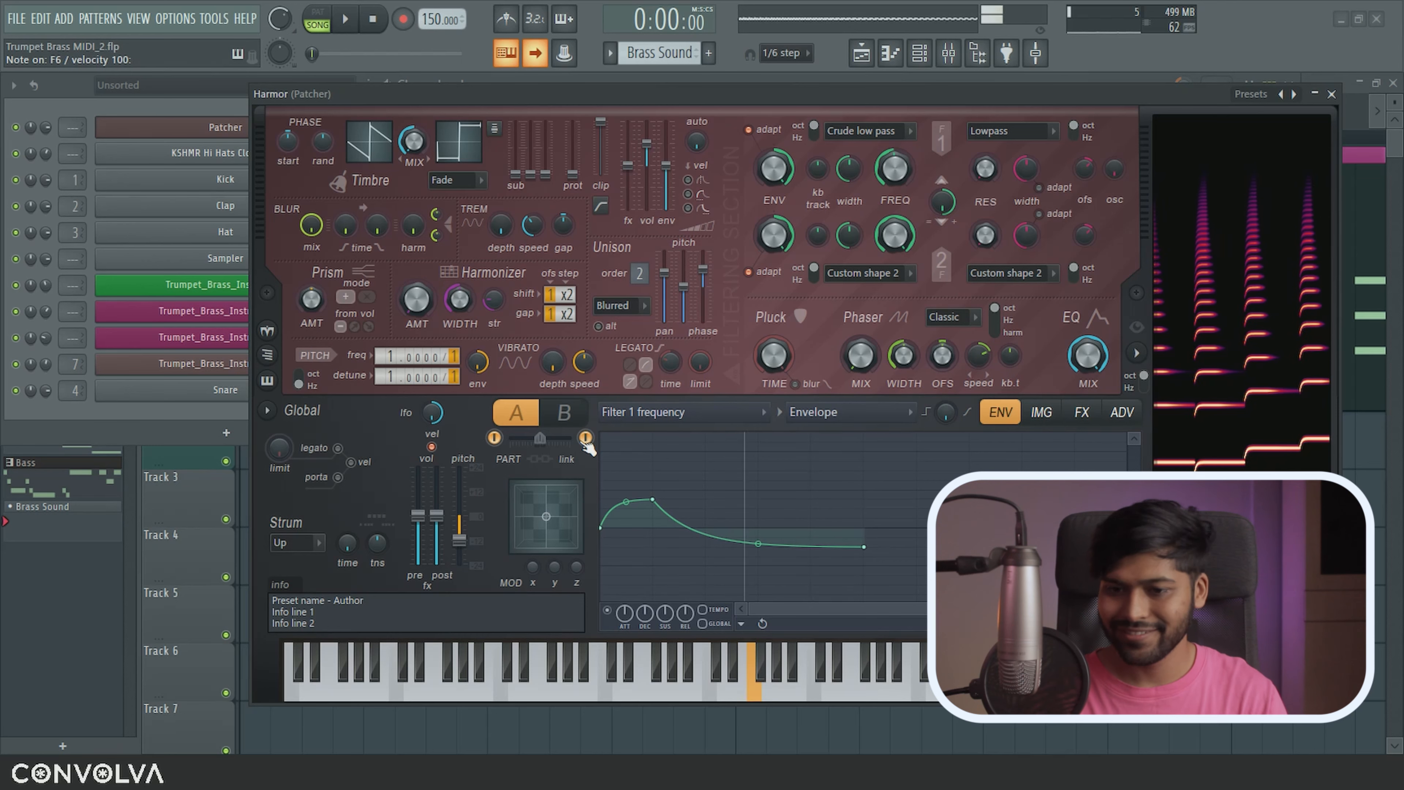
pyautogui.press('r')
pyautogui.press('3')
pyautogui.press('r')
pyautogui.press('3')
pyautogui.press('w')
pyautogui.press('3')
pyautogui.press('q')
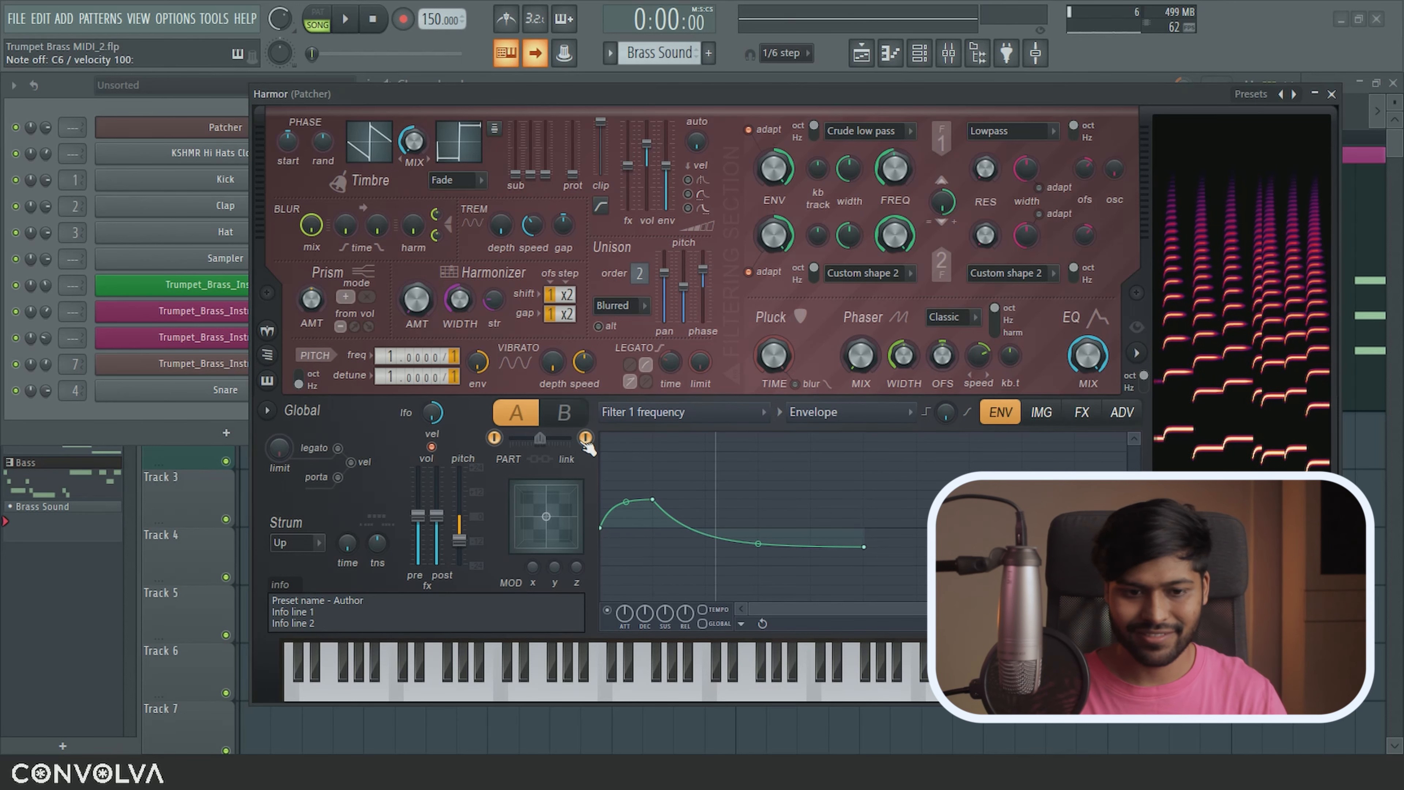
pyautogui.press('z')
# Disable part A and open the keyboard mapping of part B's filter 1 frequency.
pyautogui.click(560, 413)
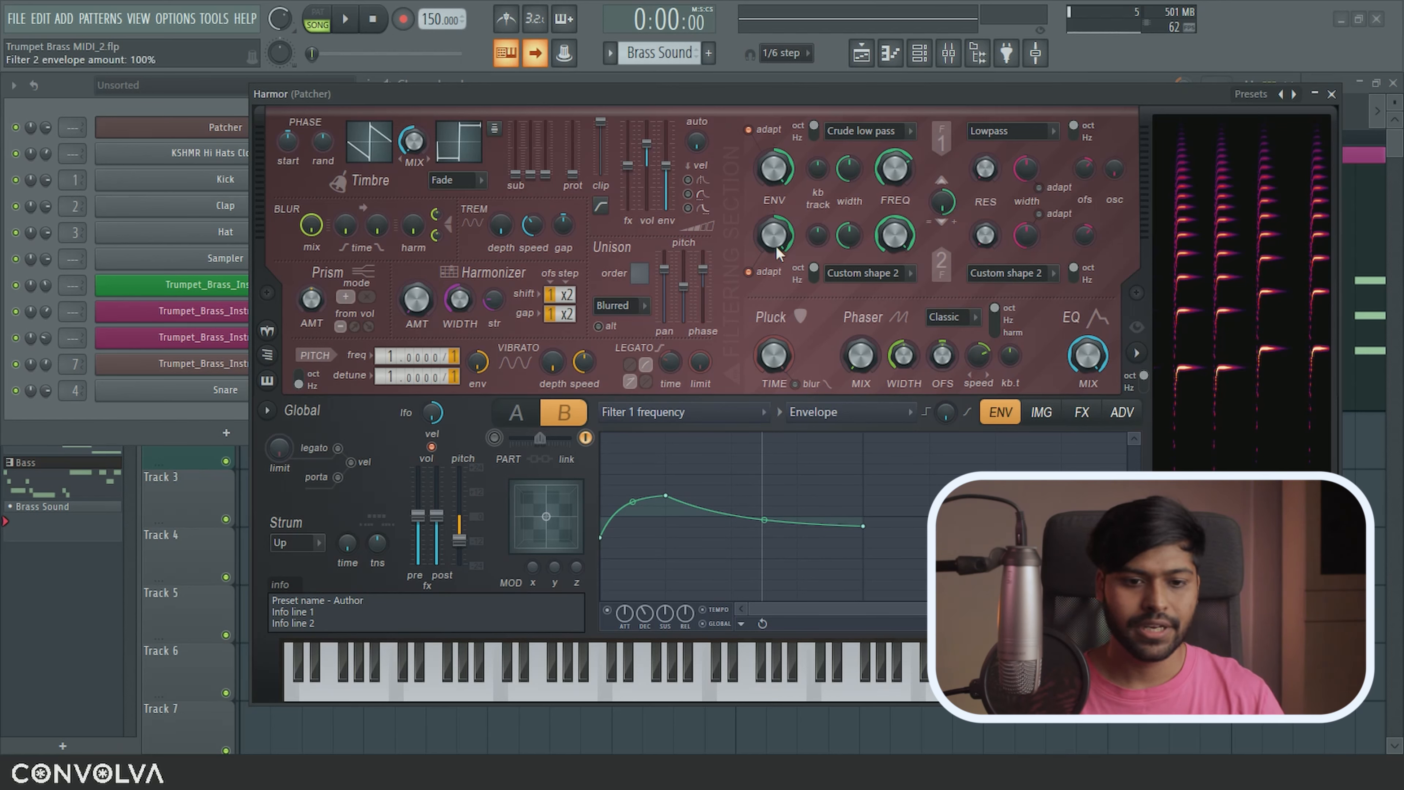
pyautogui.click(758, 414)
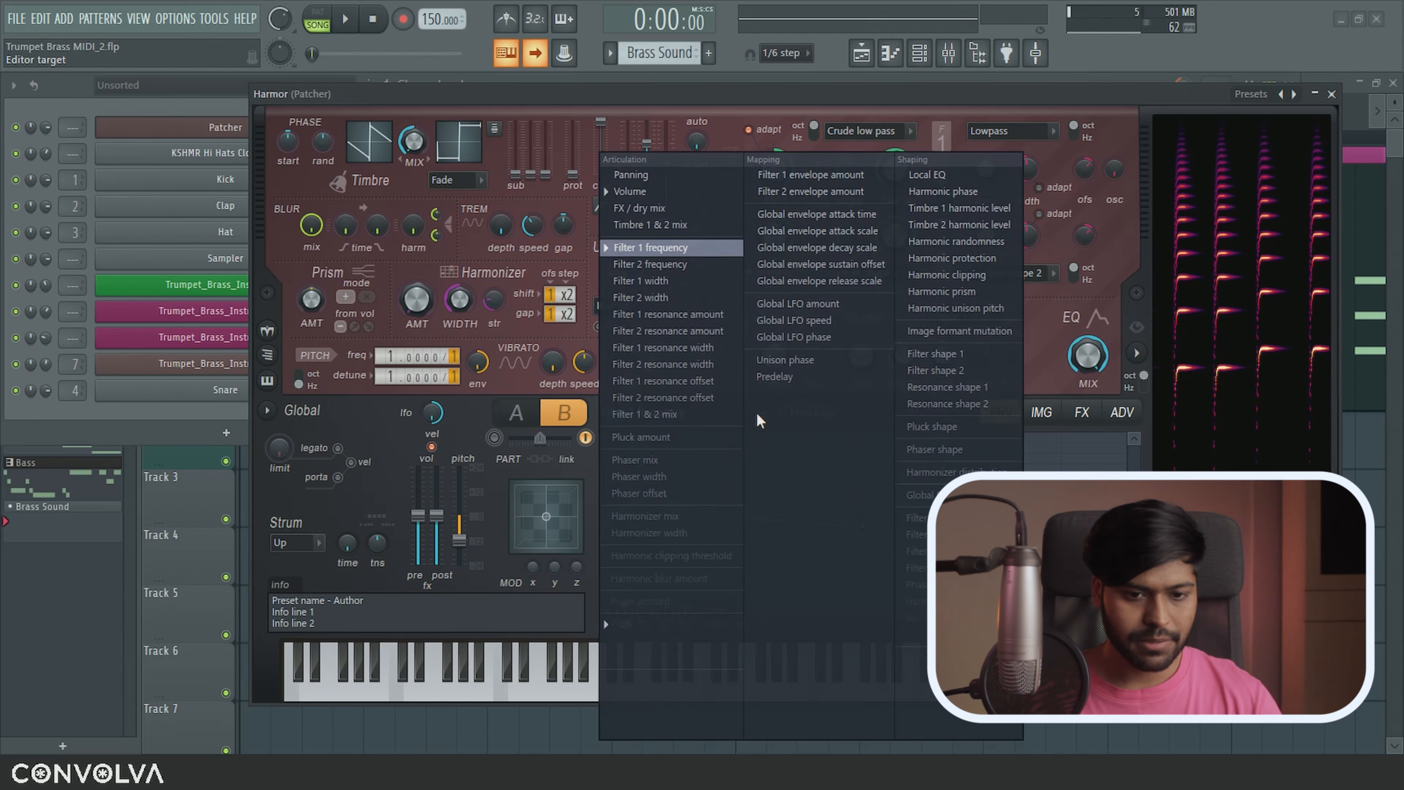
pyautogui.click(695, 252)
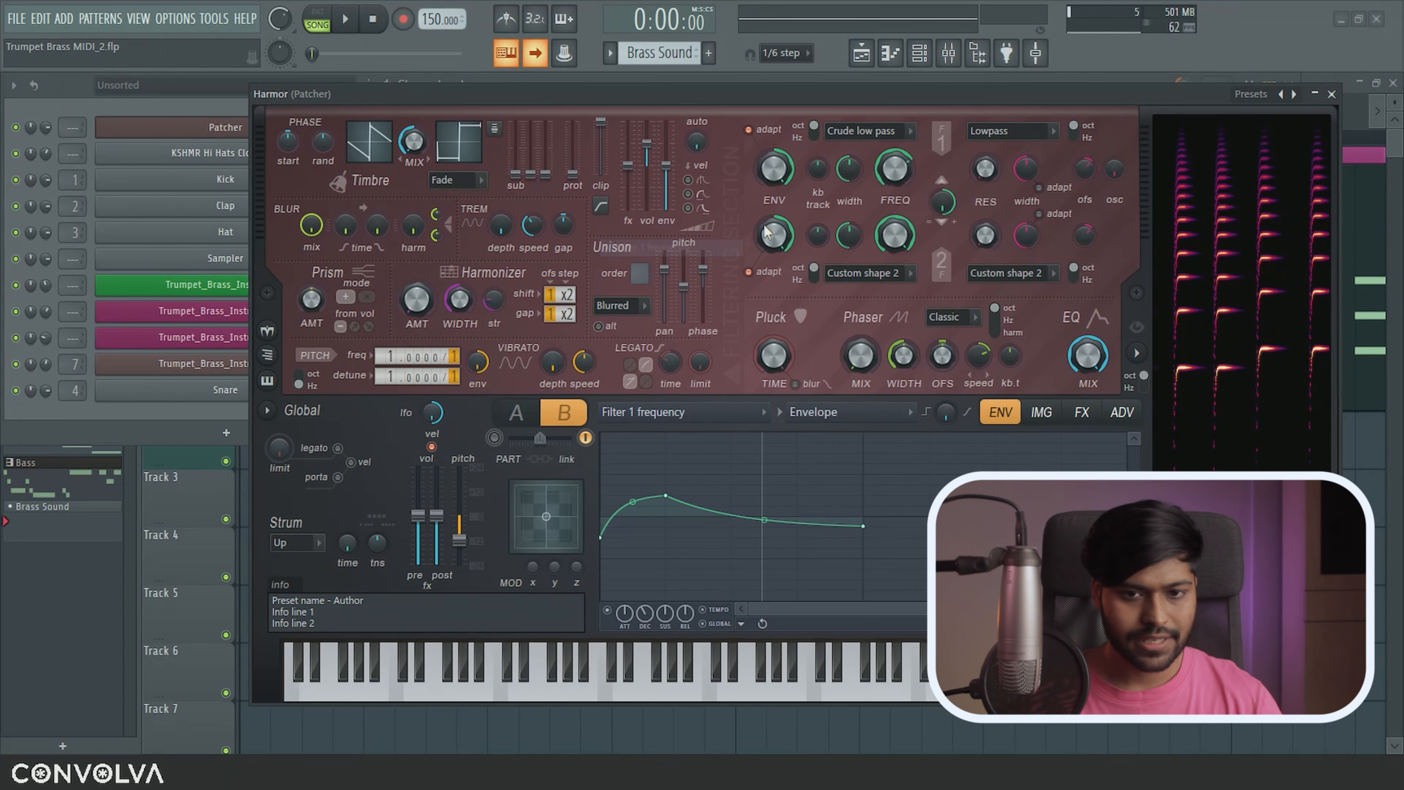
pyautogui.click(858, 419)
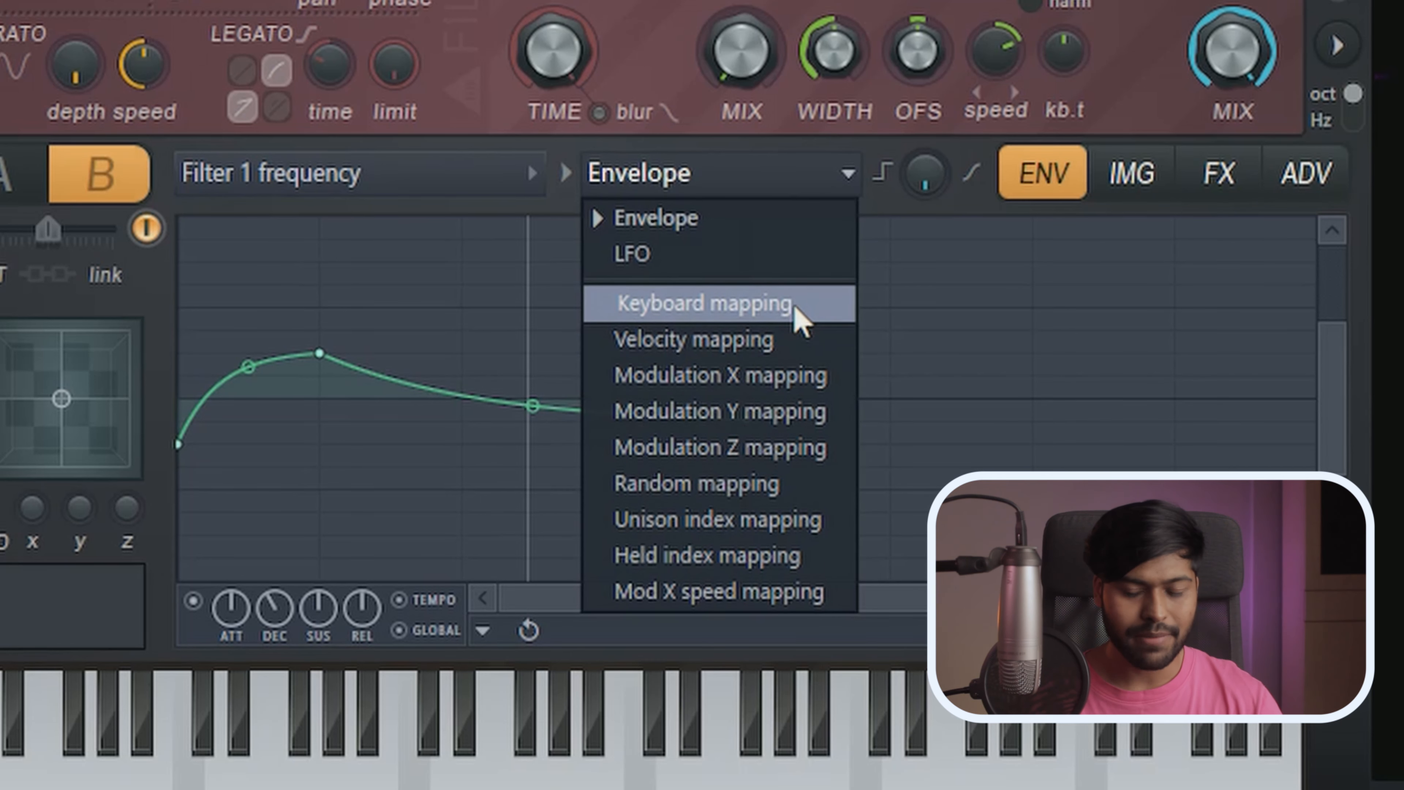
pyautogui.click(824, 312)
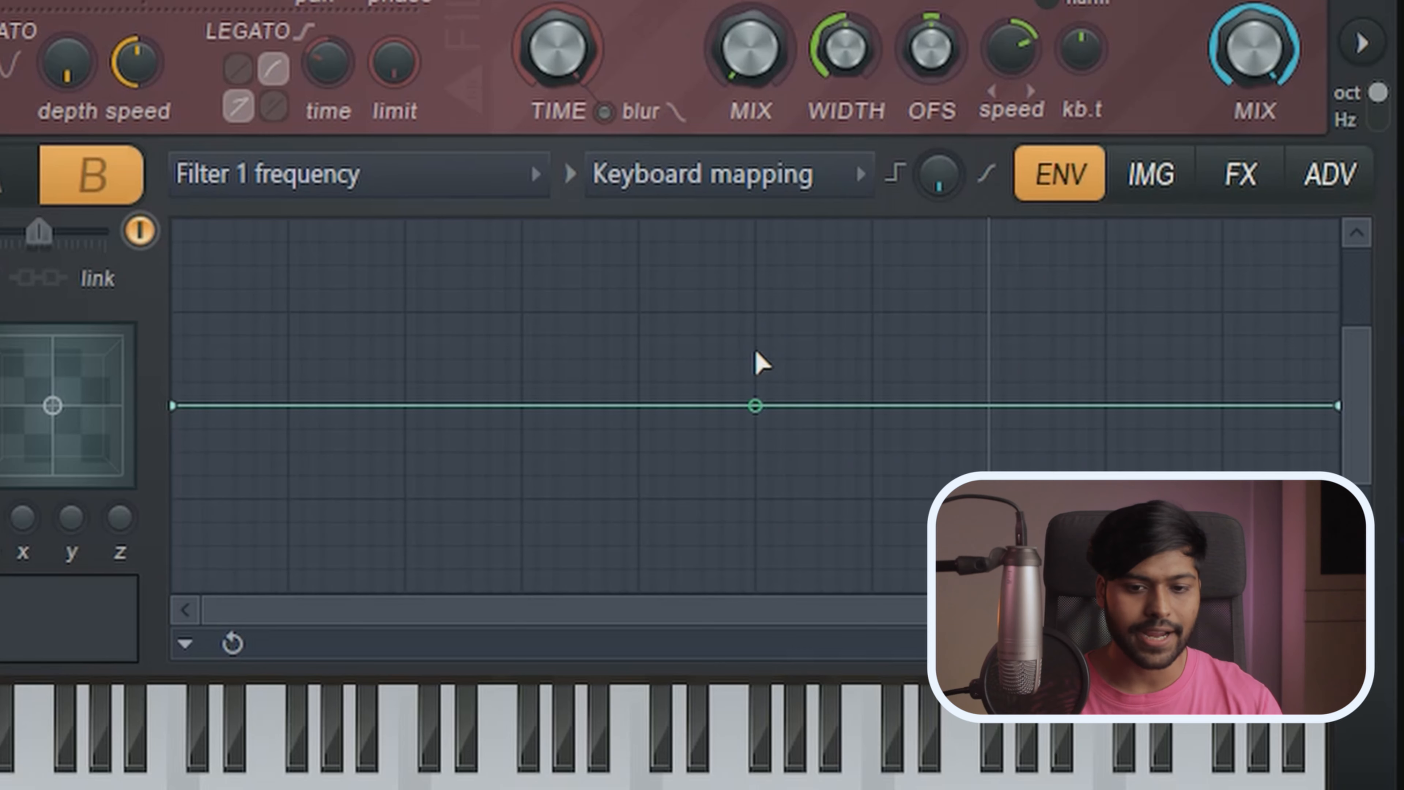
# Add a midpoint to the filter 1 frequency keyboard mapping, lower its highest-note end and bend that half into a gradual downward curve.
pyautogui.rightClick(756, 406)
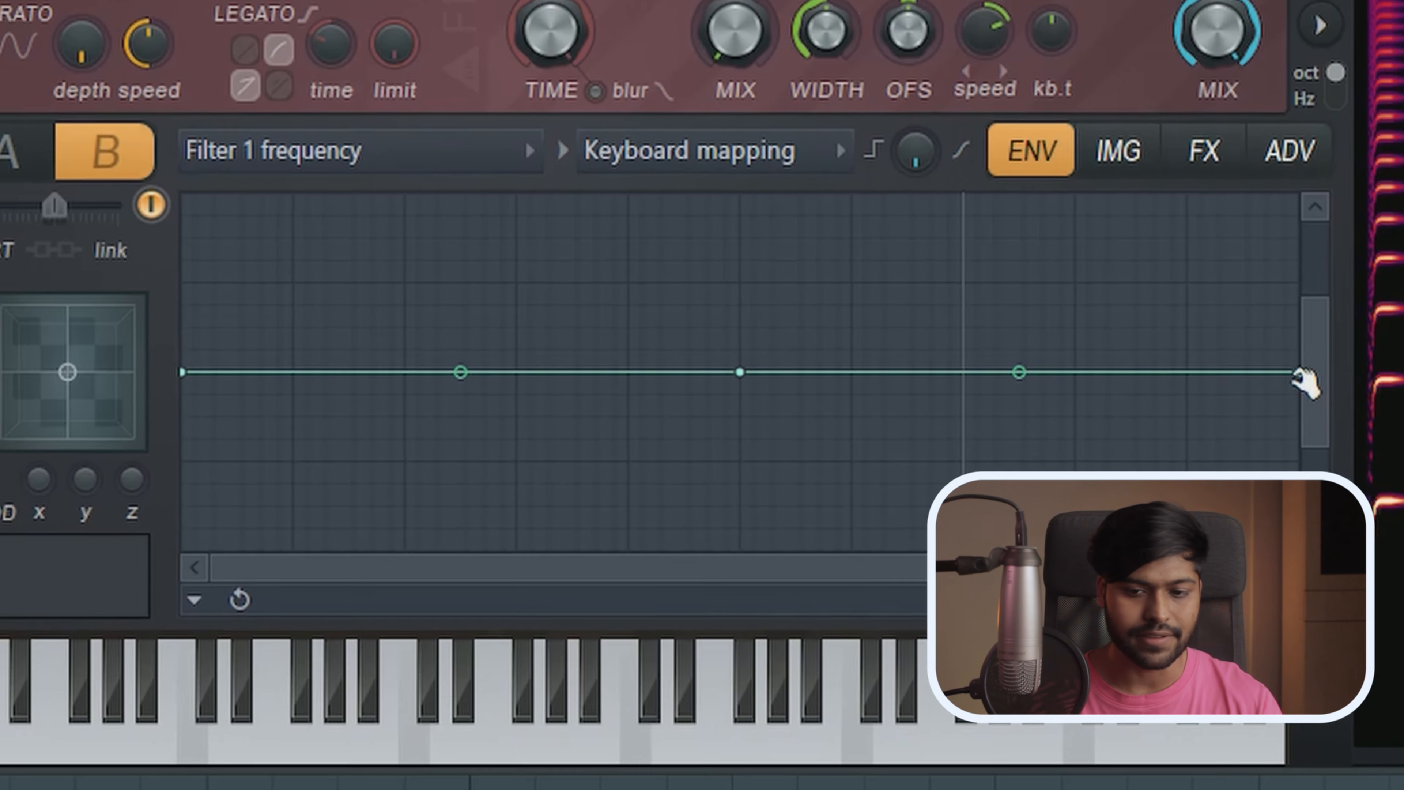
pyautogui.moveTo(1338, 406); pyautogui.dragTo(1339, 498)
pyautogui.moveTo(1206, 376); pyautogui.dragTo(1207, 416)
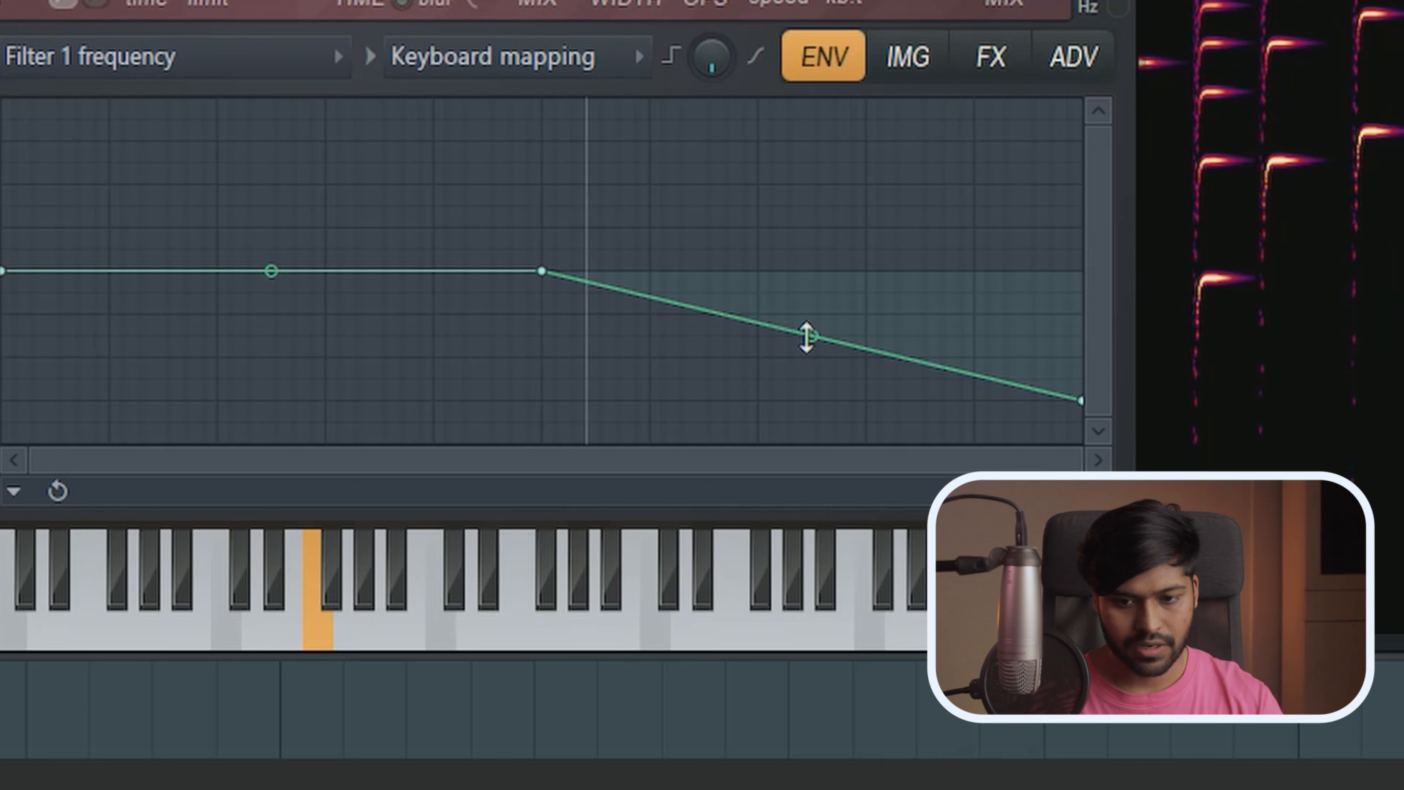
pyautogui.moveTo(807, 337); pyautogui.dragTo(810, 289)
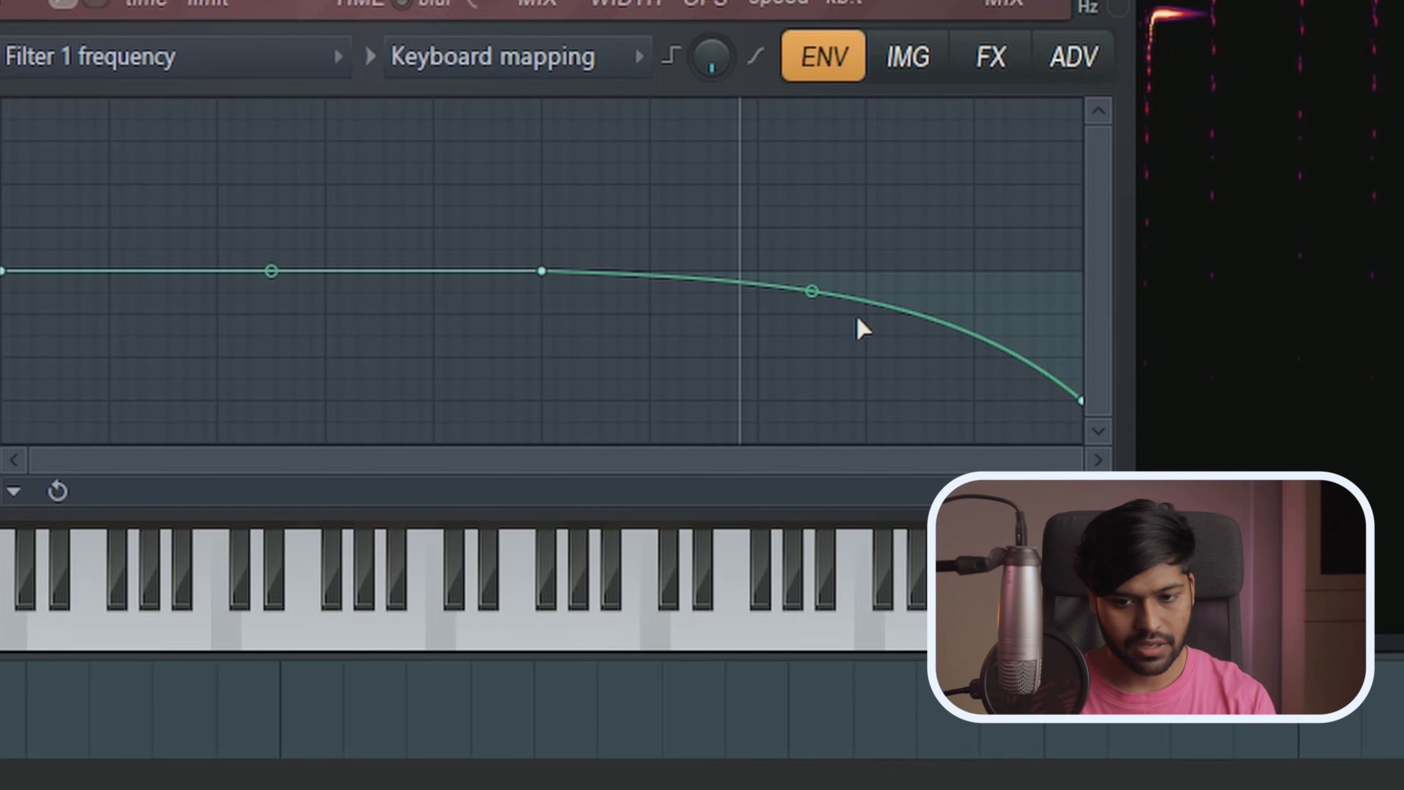
# Refine the bend of part B's filter 1 frequency mapping and curve its volume keyboard mapping downward from a midpoint toward the highest notes.
pyautogui.moveTo(818, 304); pyautogui.dragTo(817, 294)
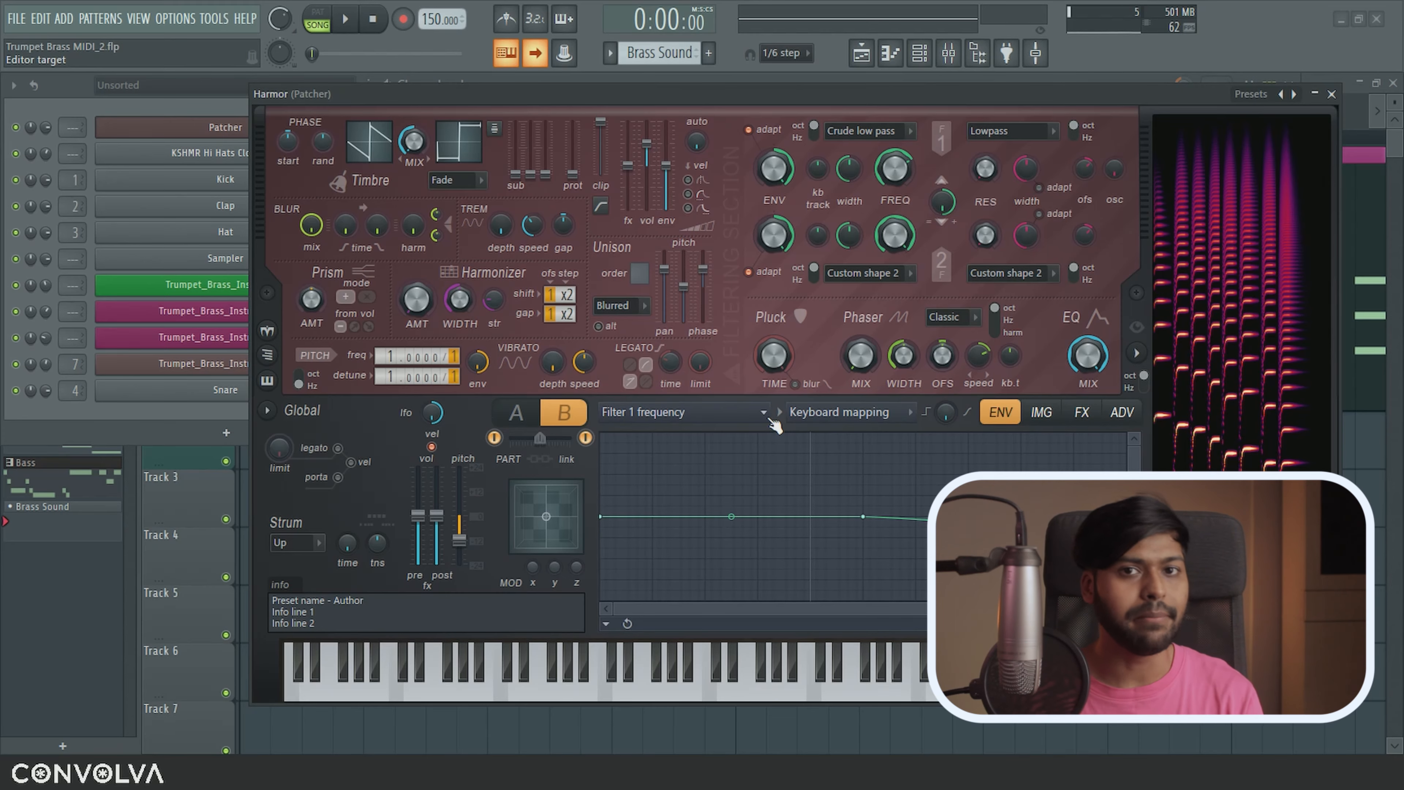
pyautogui.click(768, 416)
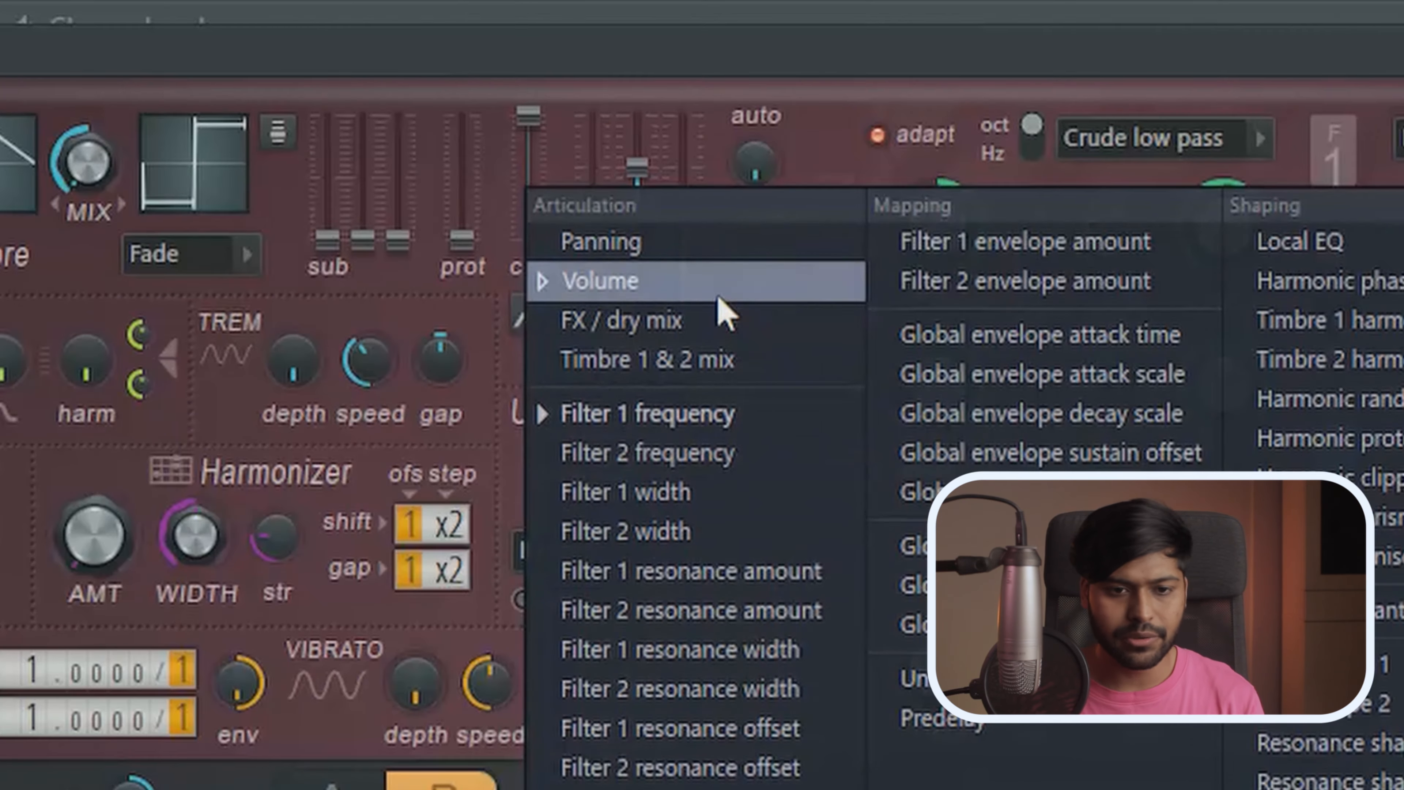
pyautogui.click(686, 191)
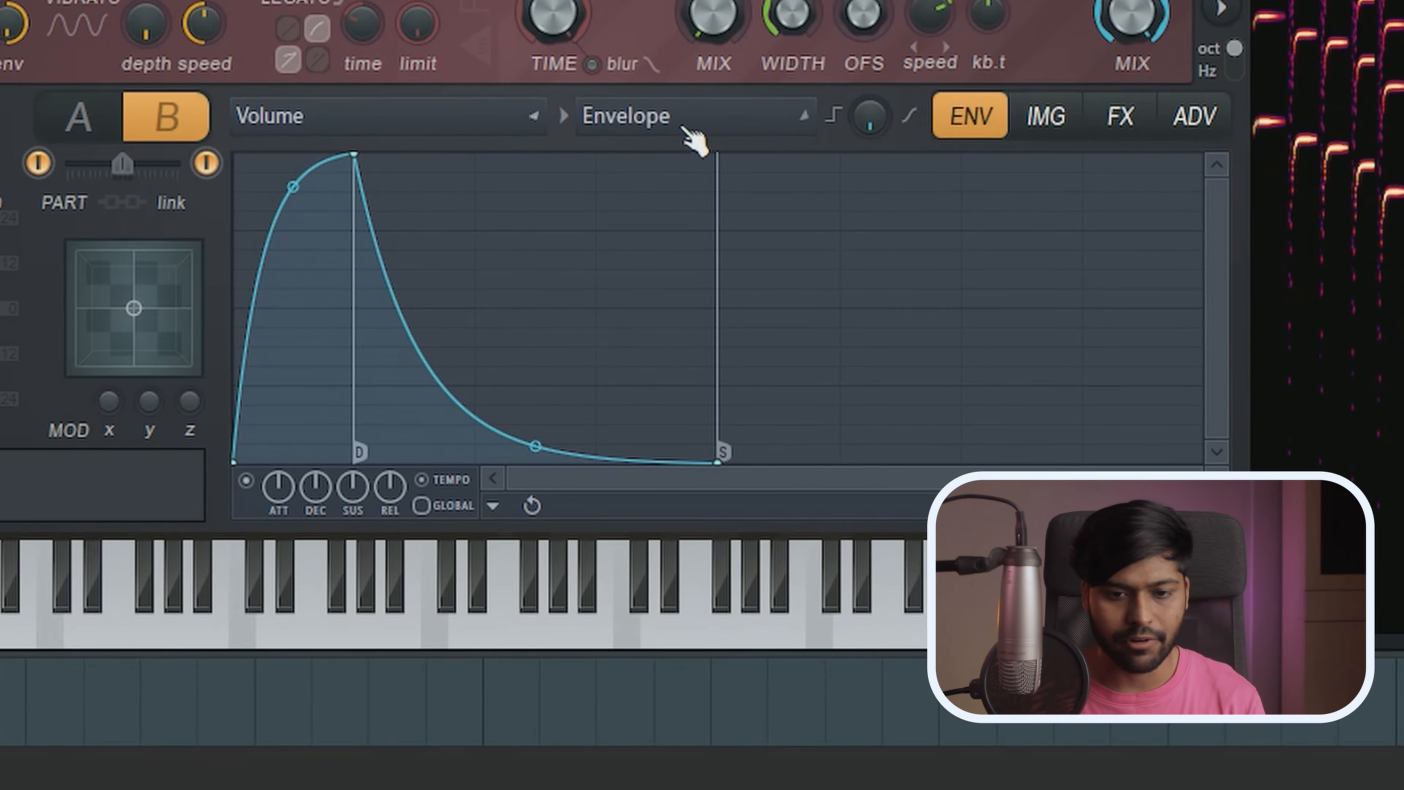
pyautogui.click(683, 128)
pyautogui.click(675, 208)
pyautogui.moveTo(961, 256); pyautogui.dragTo(960, 186)
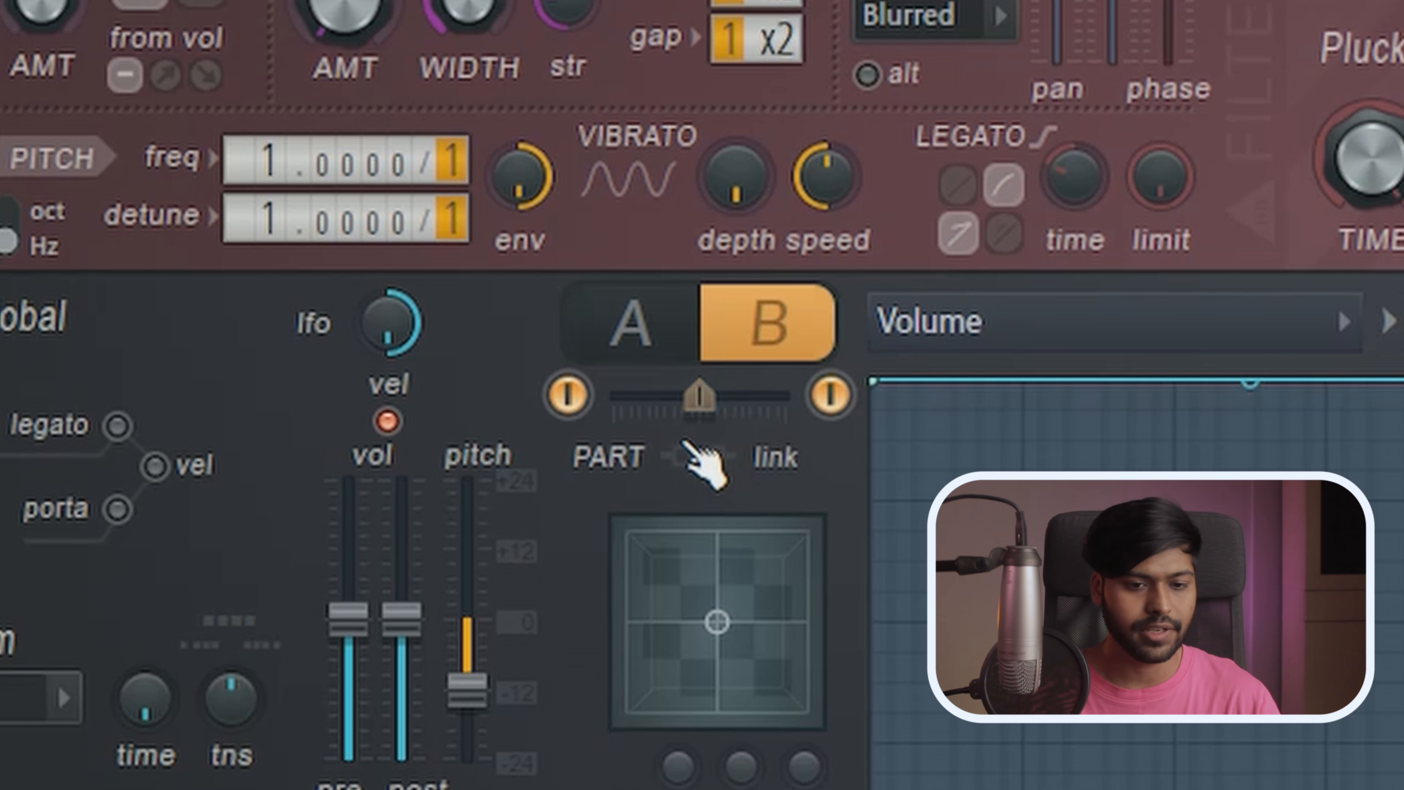
# Shift the part mix slightly toward part A and enable the reverb with the B+ setting and a shorter decay.
pyautogui.moveTo(701, 395); pyautogui.dragTo(674, 401)
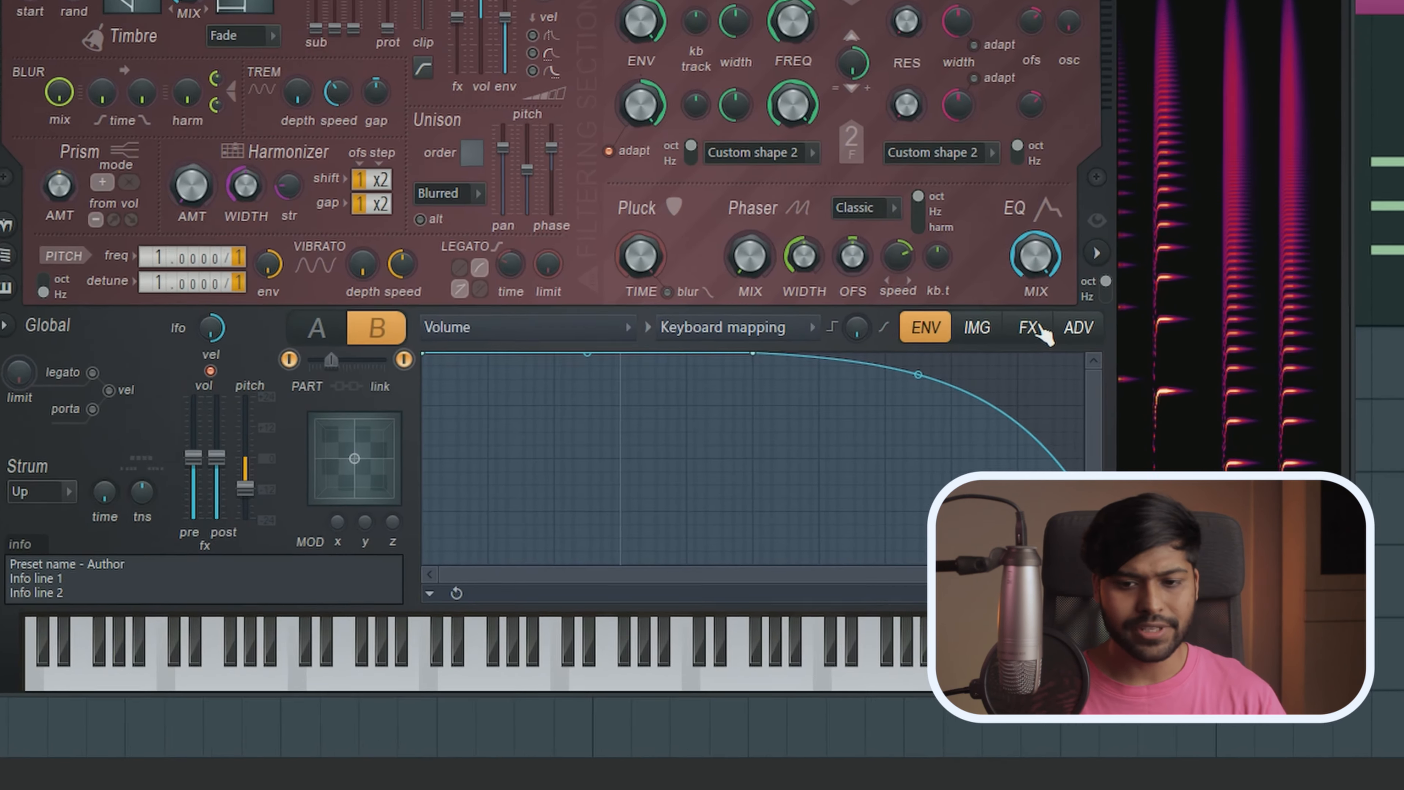
pyautogui.click(1082, 413)
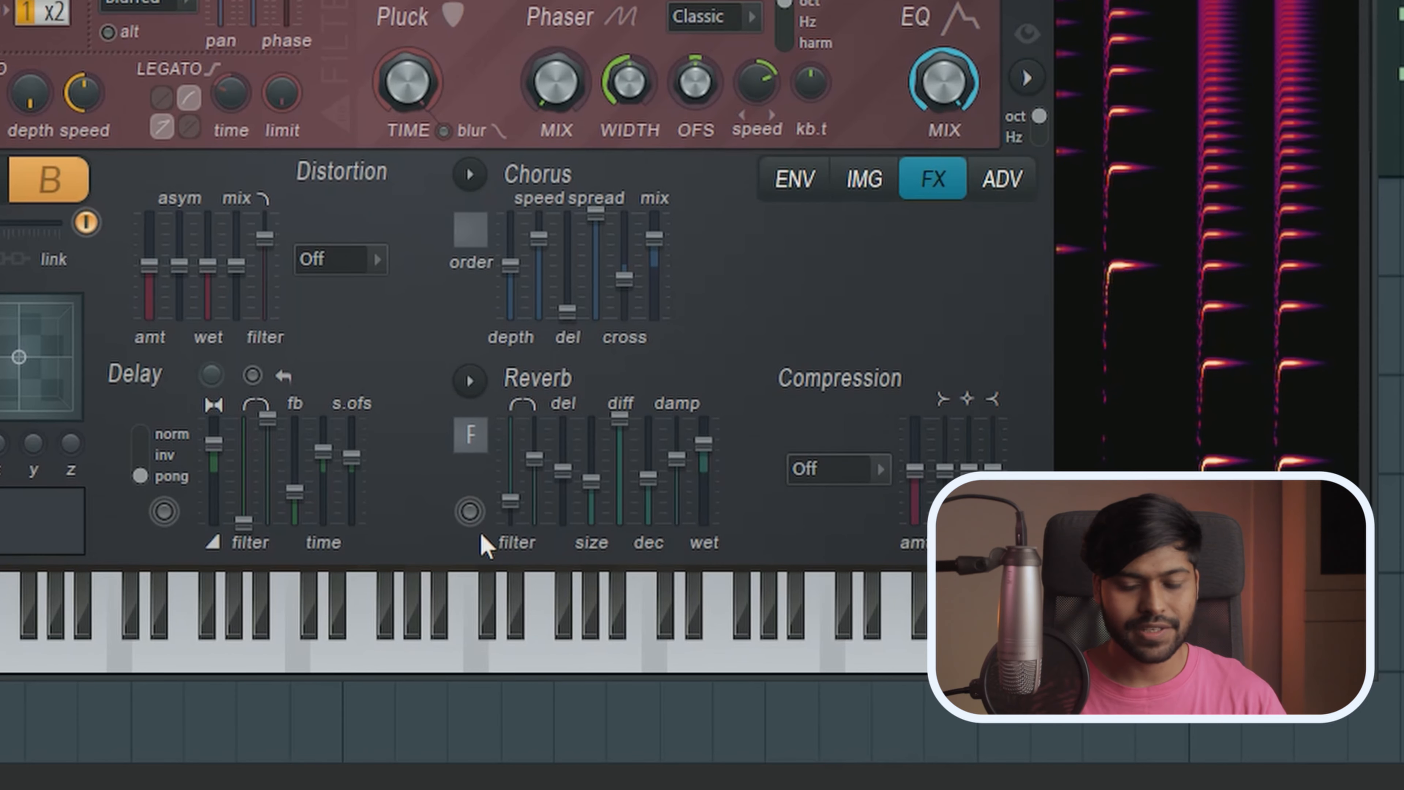
pyautogui.click(470, 511)
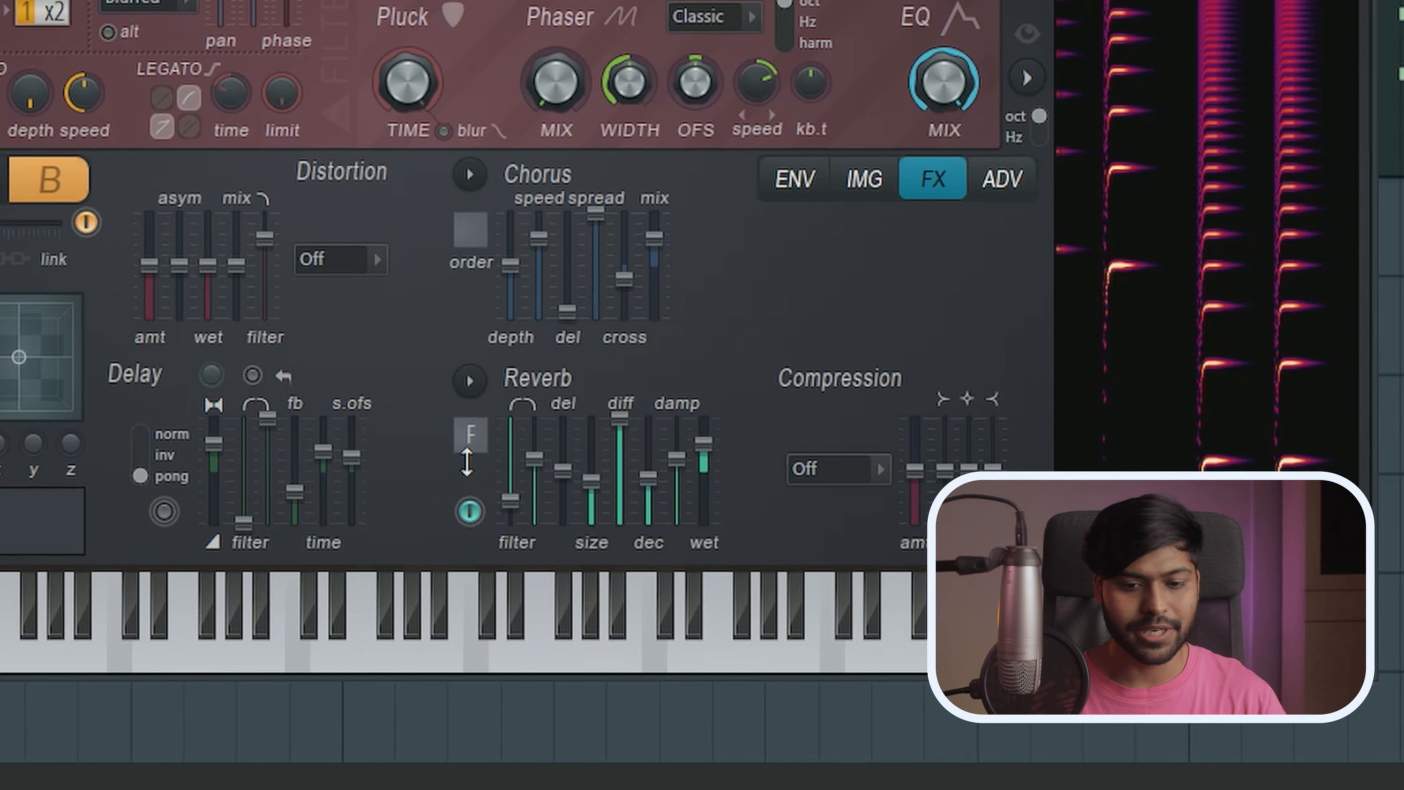
pyautogui.click(479, 428)
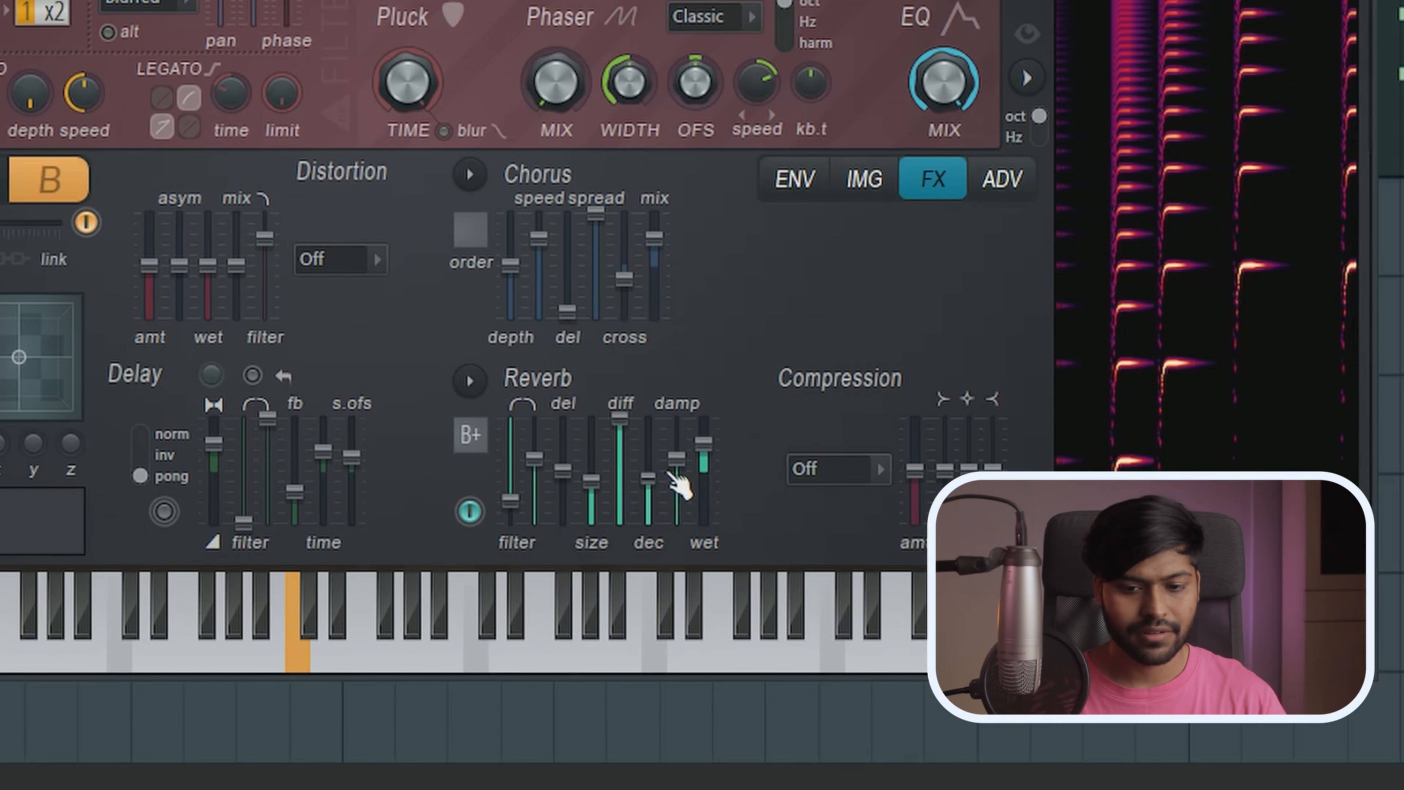
pyautogui.moveTo(648, 474); pyautogui.dragTo(648, 482)
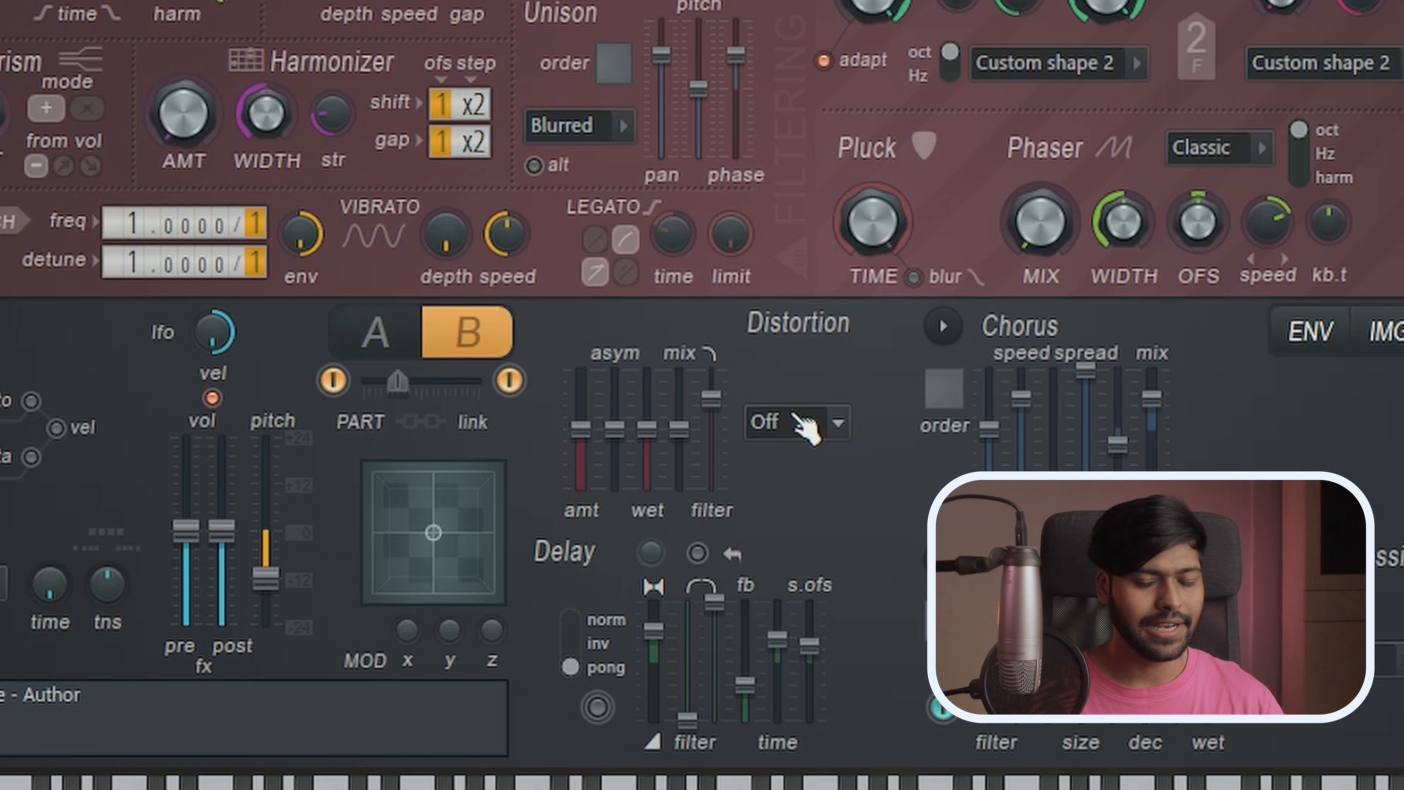
# Set the distortion type to Softsat, raise its filter slightly and lower its amount.
pyautogui.click(805, 426)
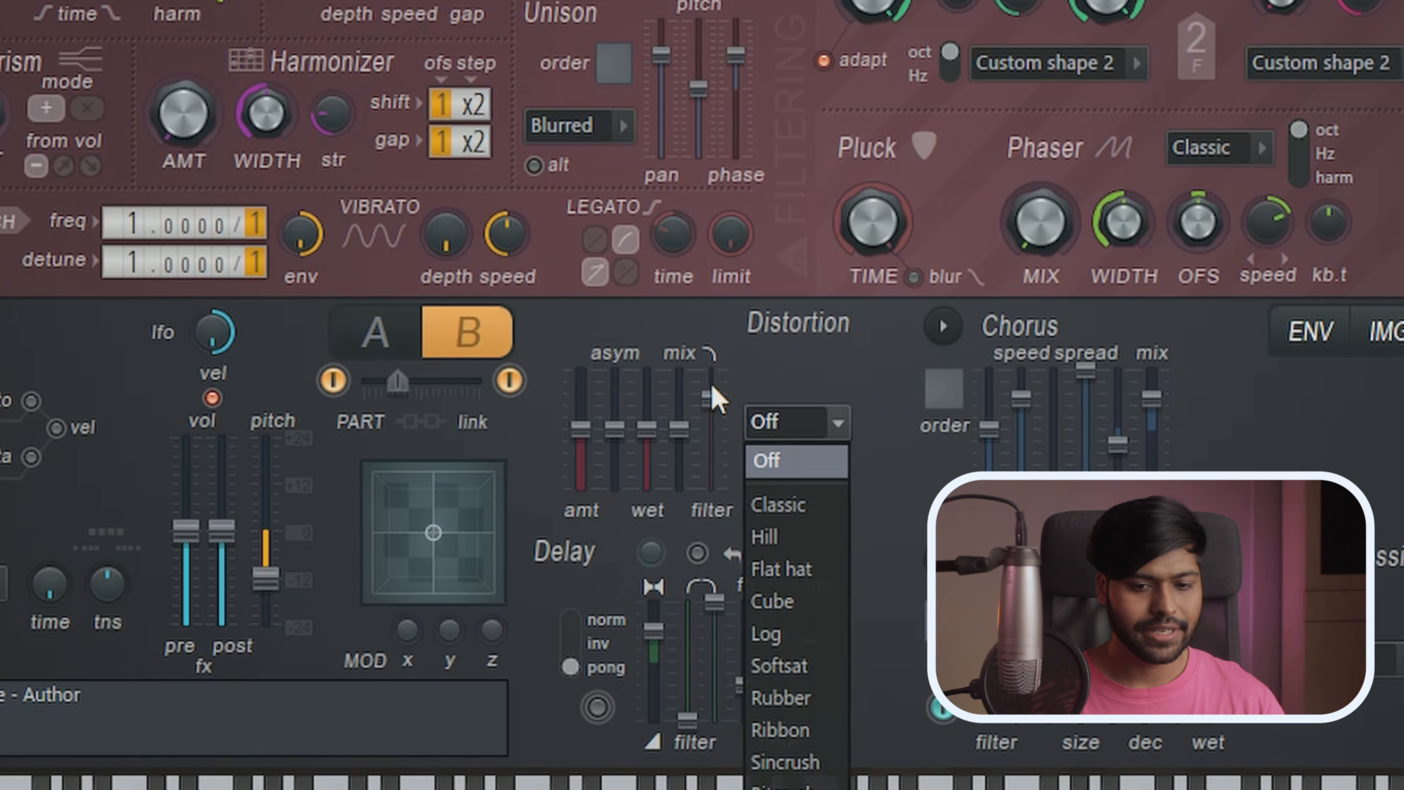
pyautogui.click(769, 663)
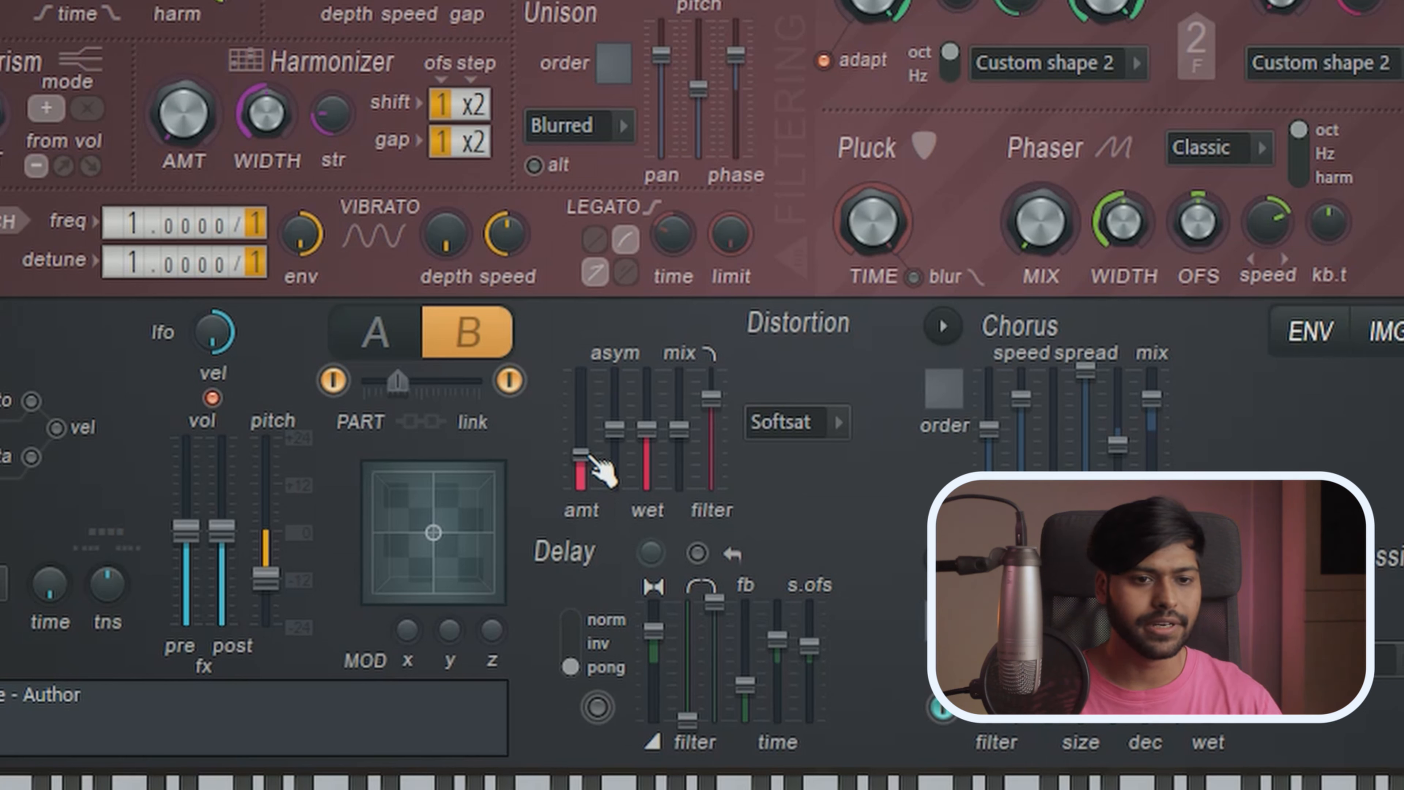
pyautogui.moveTo(712, 397)
pyautogui.mouseDown()
pyautogui.moveTo(714, 371)
pyautogui.moveTo(713, 385)
pyautogui.mouseUp()
pyautogui.moveTo(579, 368); pyautogui.dragTo(578, 363)
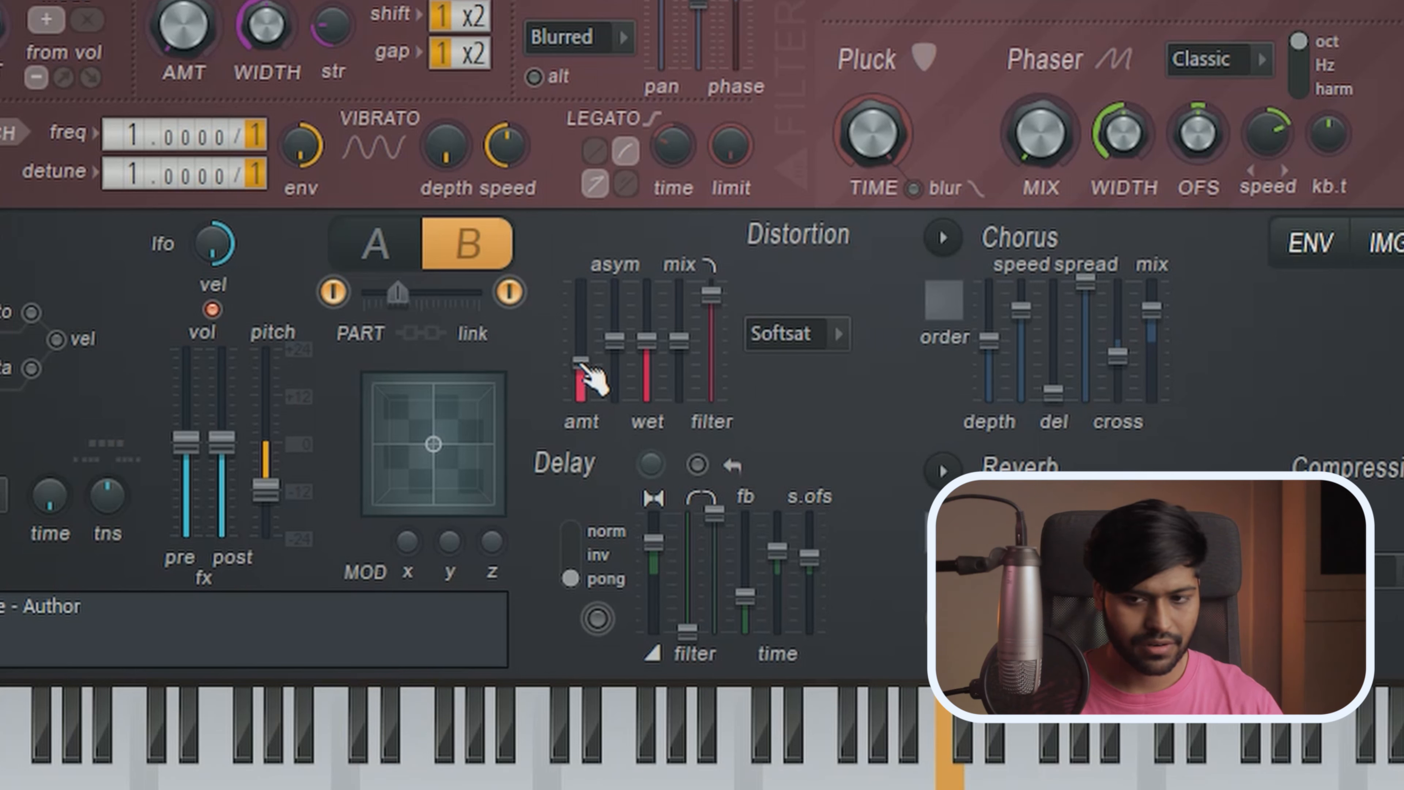
pyautogui.moveTo(582, 365); pyautogui.dragTo(581, 363)
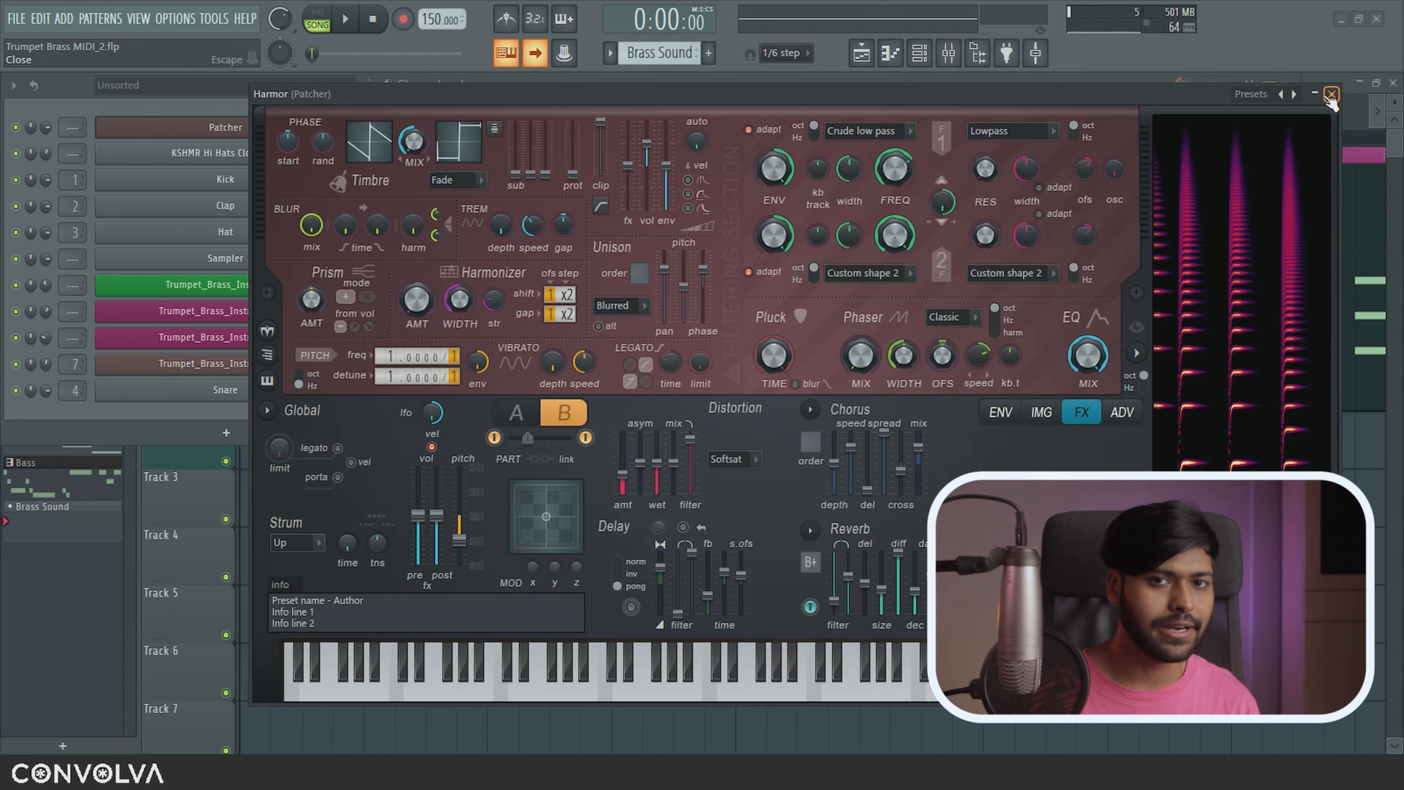
# Insert Fruity Delay 3 between Harmor and the output in Patcher's map and open its settings.
pyautogui.moveTo(497, 400); pyautogui.dragTo(489, 449)
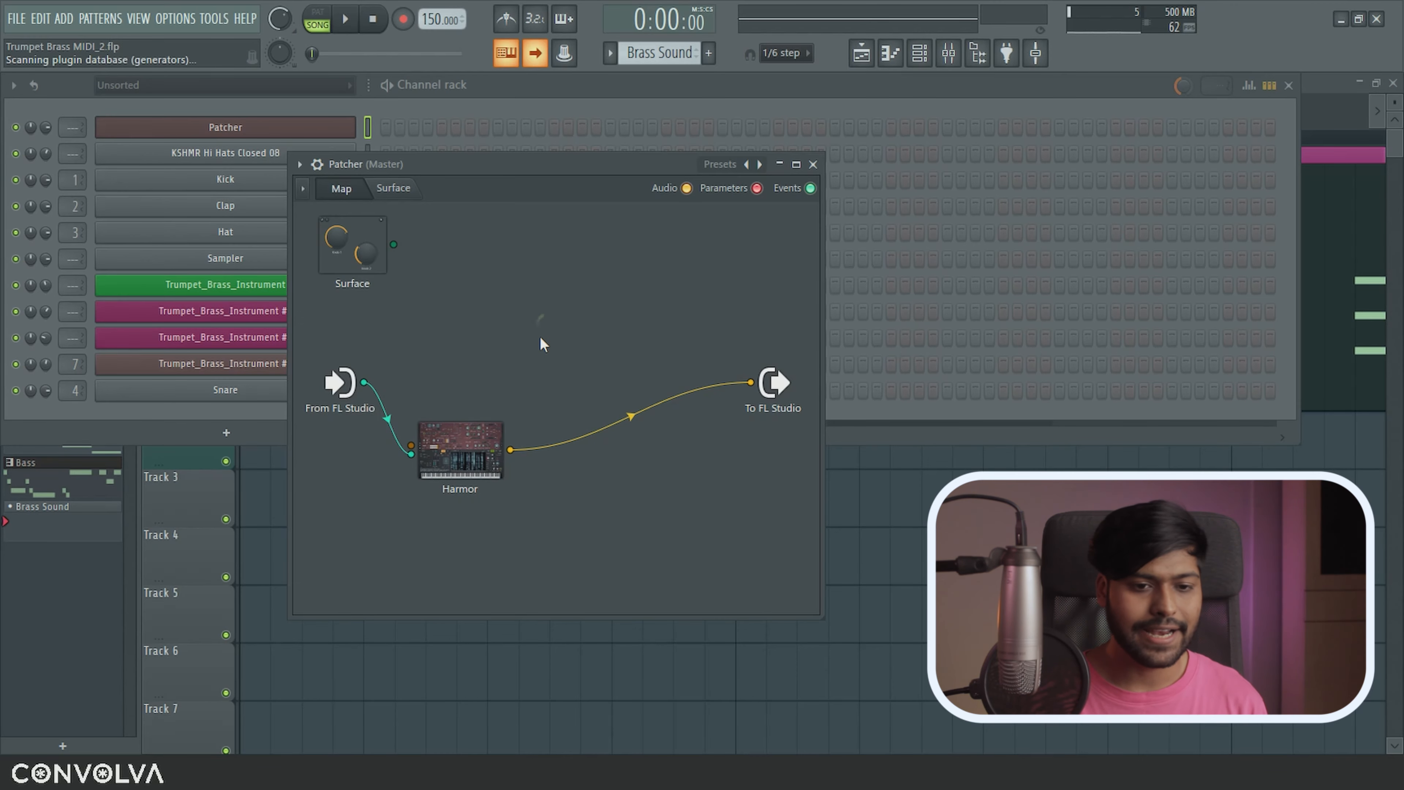
pyautogui.press('F8')
pyautogui.moveTo(830, 222); pyautogui.dragTo(623, 453)
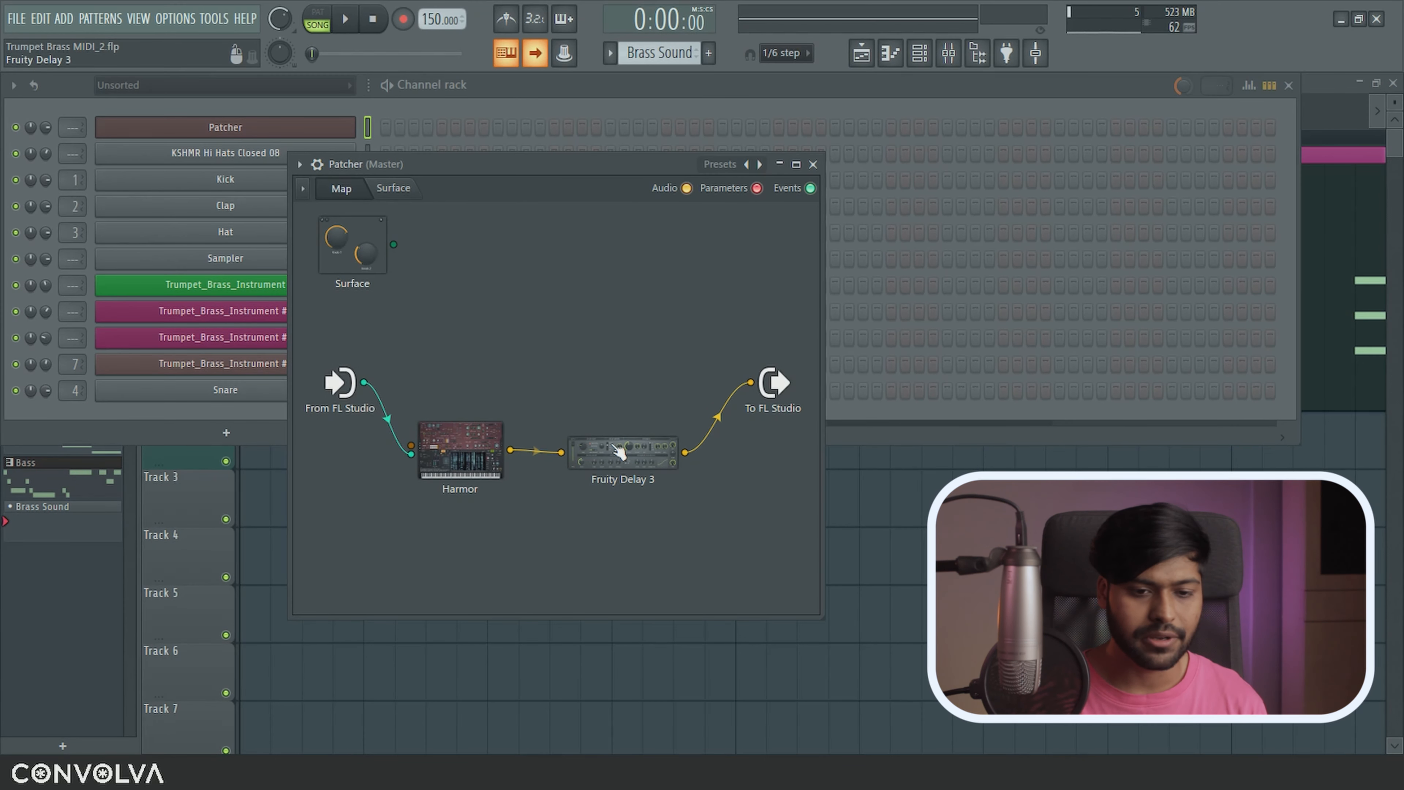
pyautogui.click(575, 476)
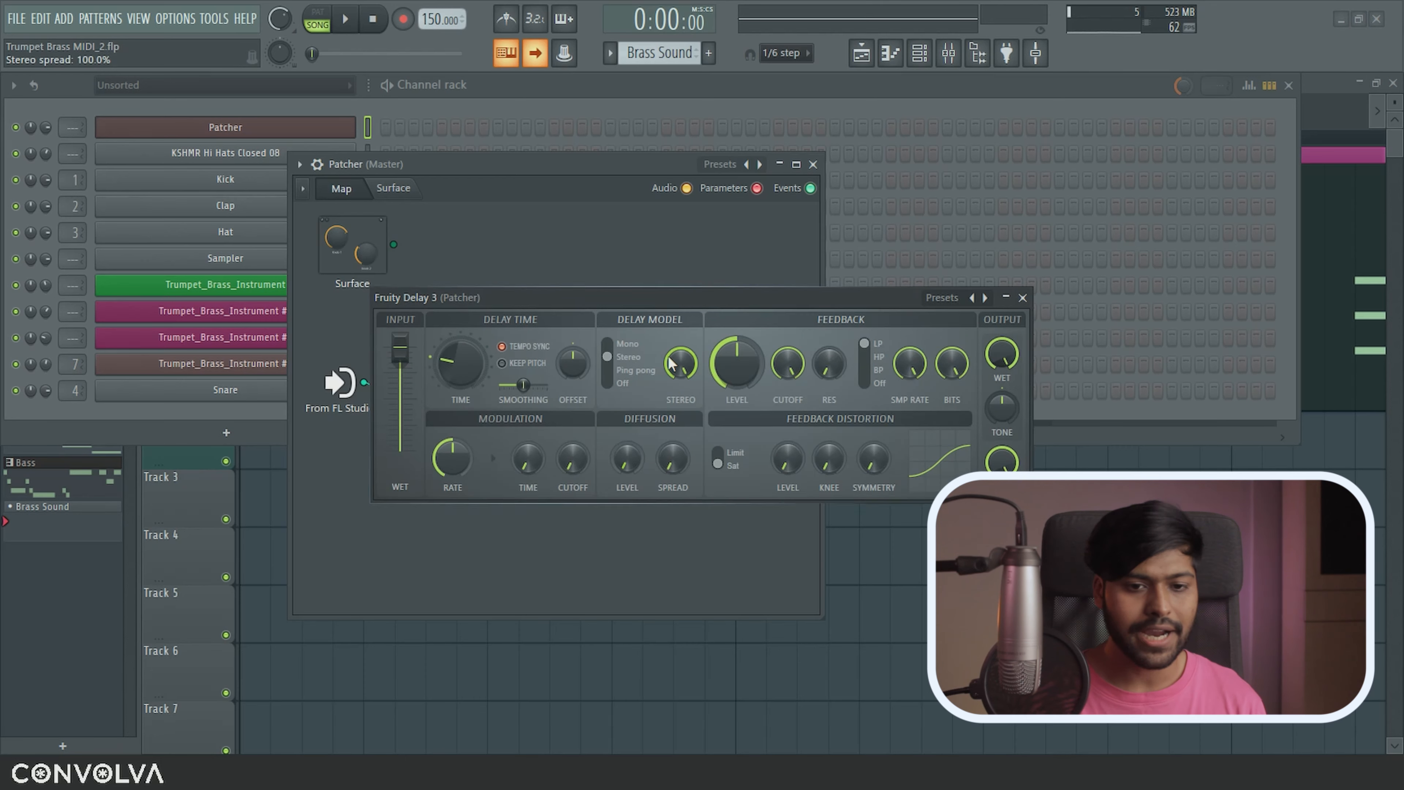
pyautogui.moveTo(643, 296); pyautogui.dragTo(767, 173)
# Turn off the delay's tempo sync, raise its feedback level and lower the time offset.
pyautogui.press('z')
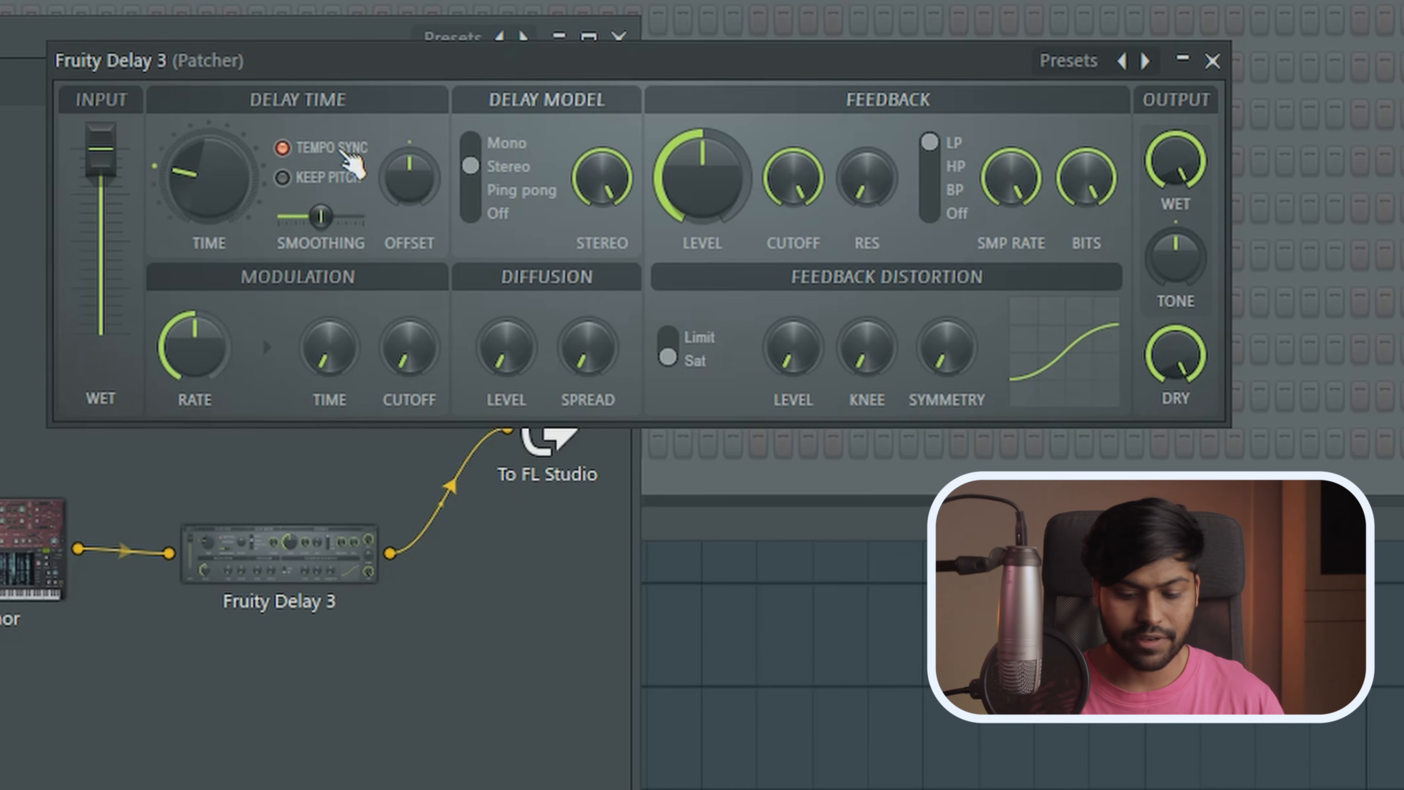
pyautogui.click(349, 159)
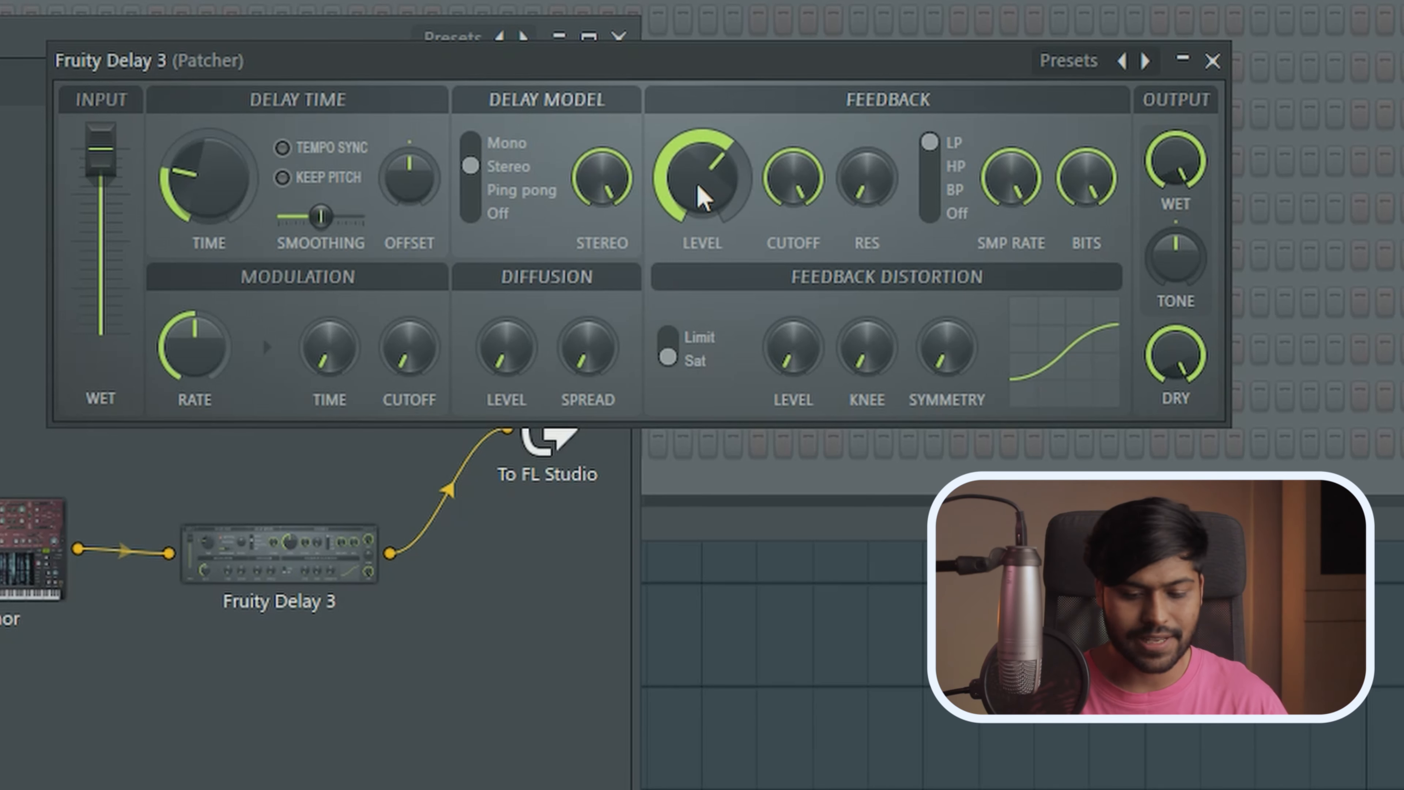
pyautogui.moveTo(409, 176); pyautogui.dragTo(410, 219)
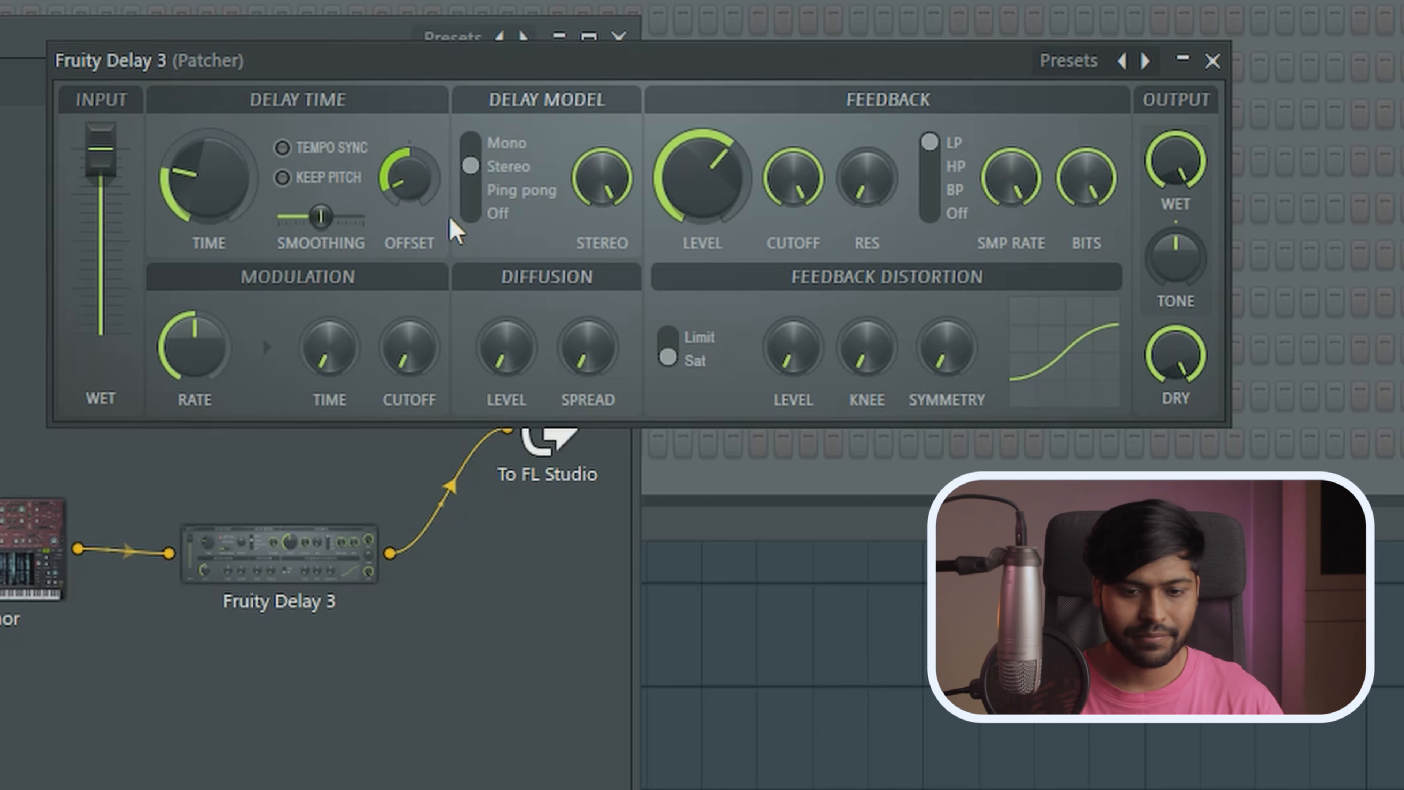
# Raise the delay's modulation time and cutoff amounts to about half and slow the modulation rate.
pyautogui.moveTo(334, 363); pyautogui.dragTo(335, 324)
pyautogui.moveTo(402, 362)
pyautogui.mouseDown()
pyautogui.moveTo(403, 321)
pyautogui.moveTo(406, 365)
pyautogui.mouseUp()
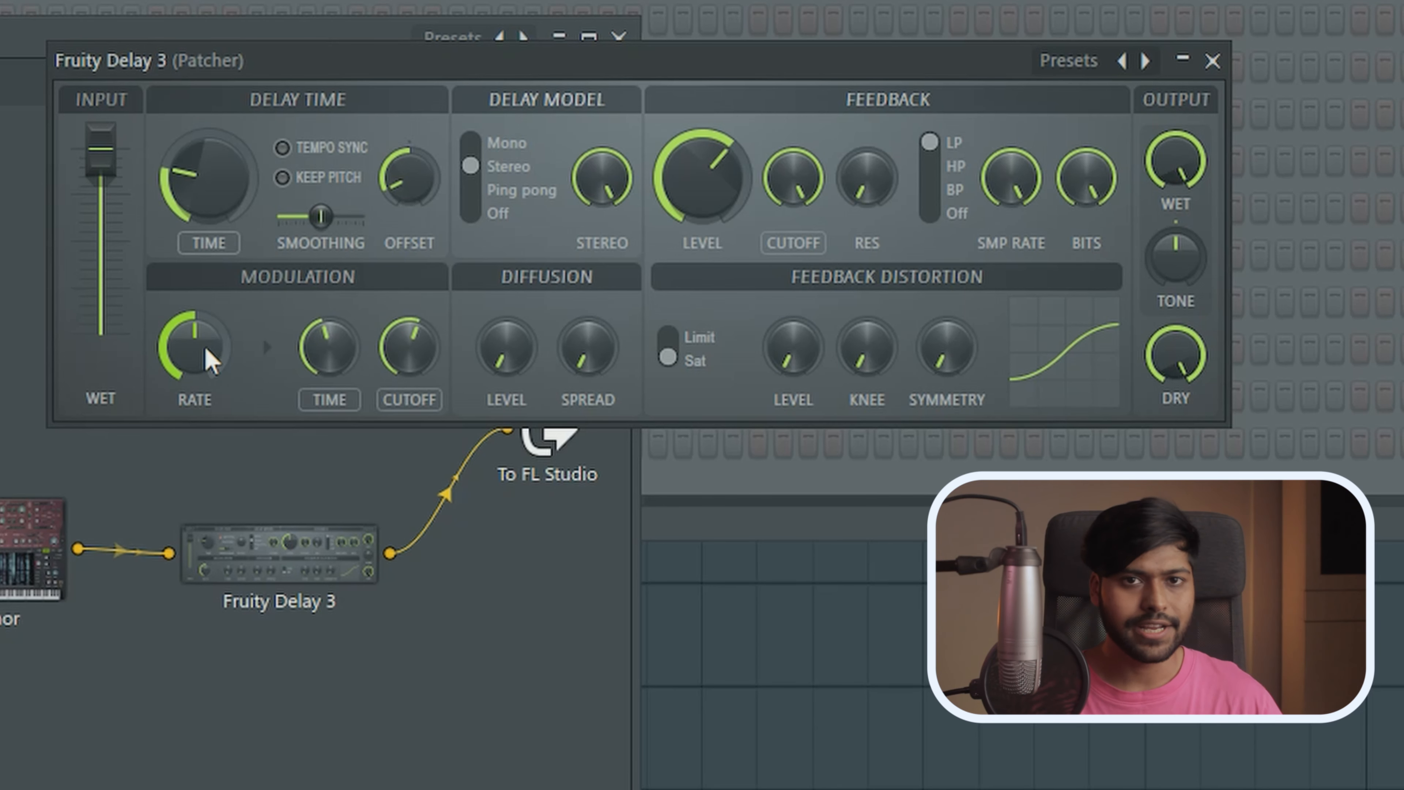
pyautogui.moveTo(205, 350)
pyautogui.mouseDown()
pyautogui.moveTo(206, 374)
pyautogui.moveTo(198, 342)
pyautogui.mouseUp()
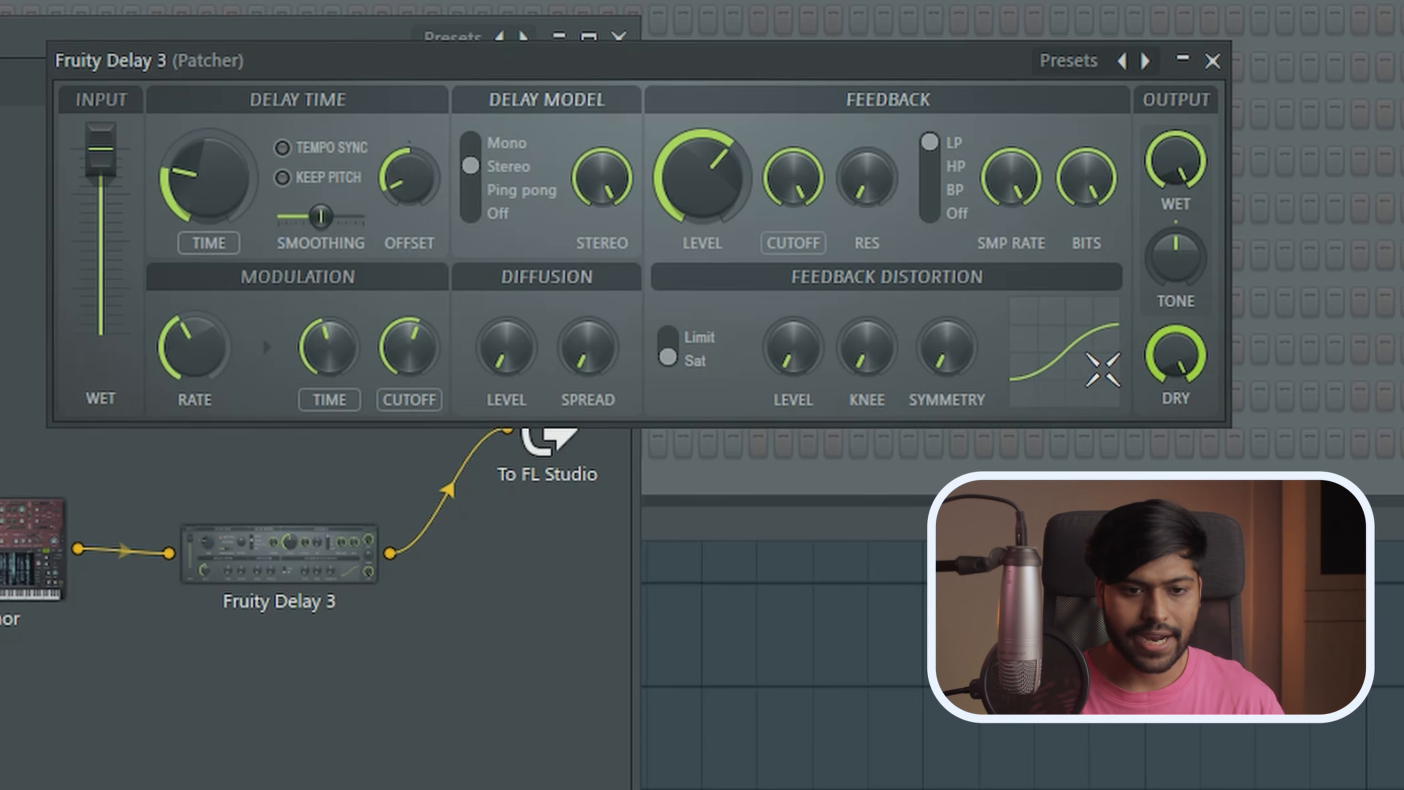
# Turn the delay's dry output down to zero and close its settings.
pyautogui.moveTo(804, 67); pyautogui.dragTo(972, 606)
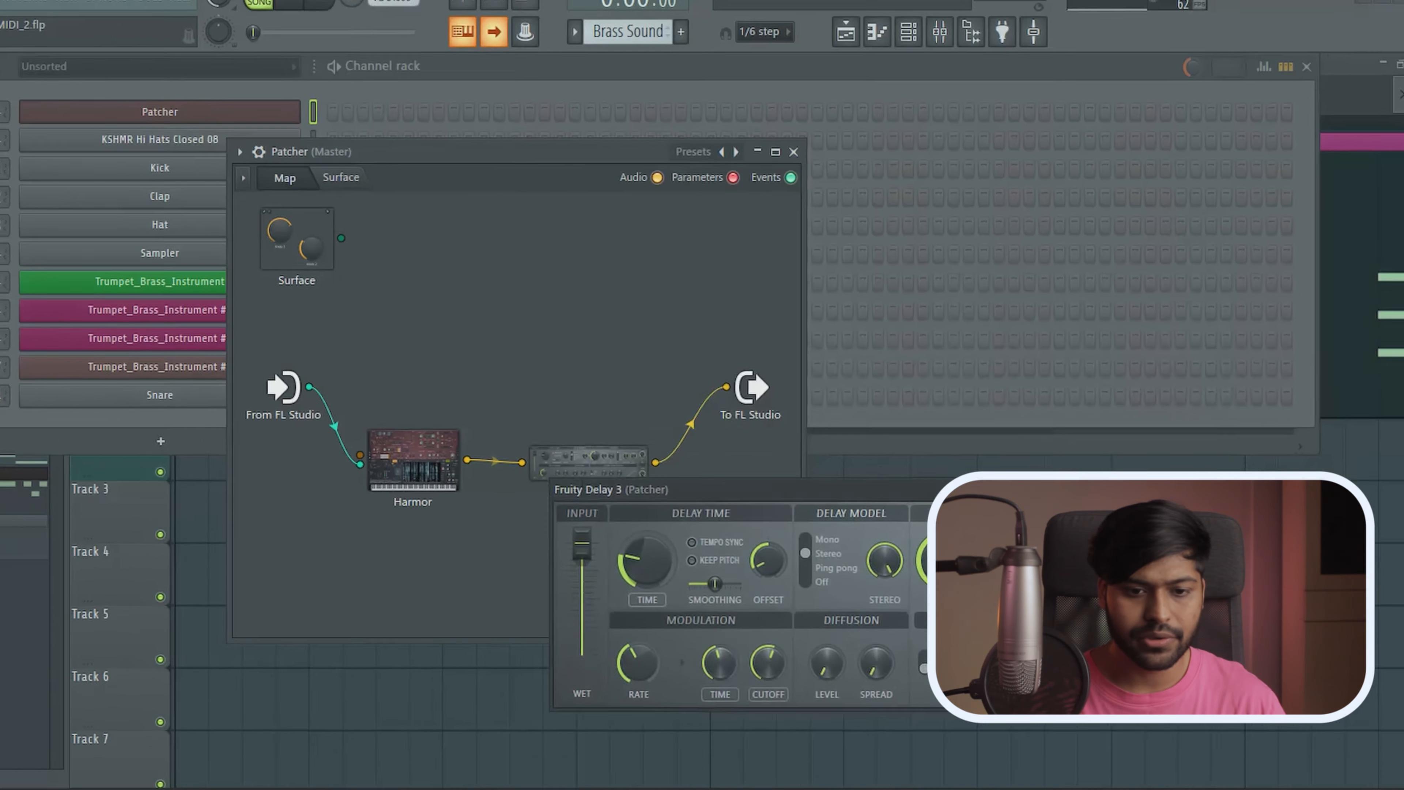
pyautogui.moveTo(1009, 490); pyautogui.dragTo(924, 557)
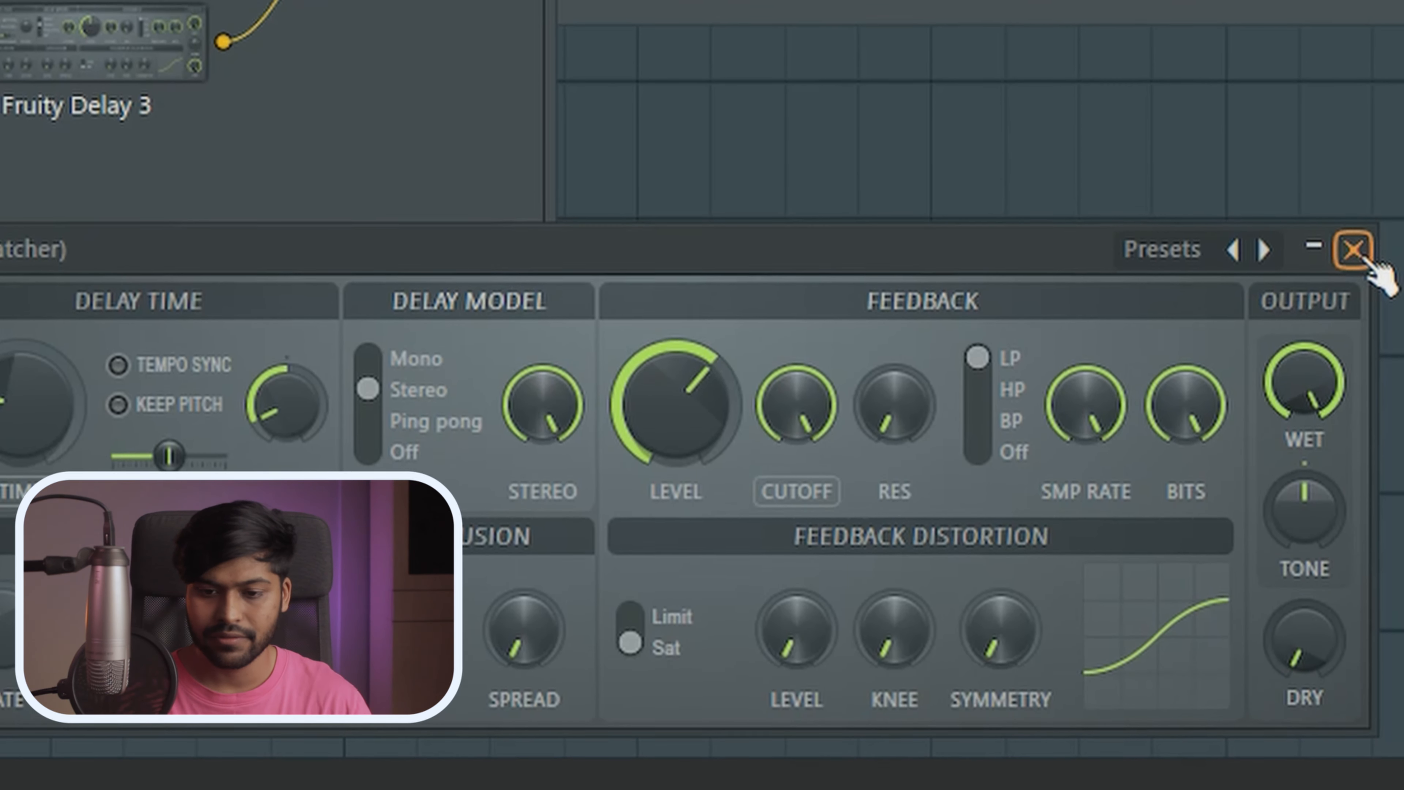
pyautogui.click(1352, 263)
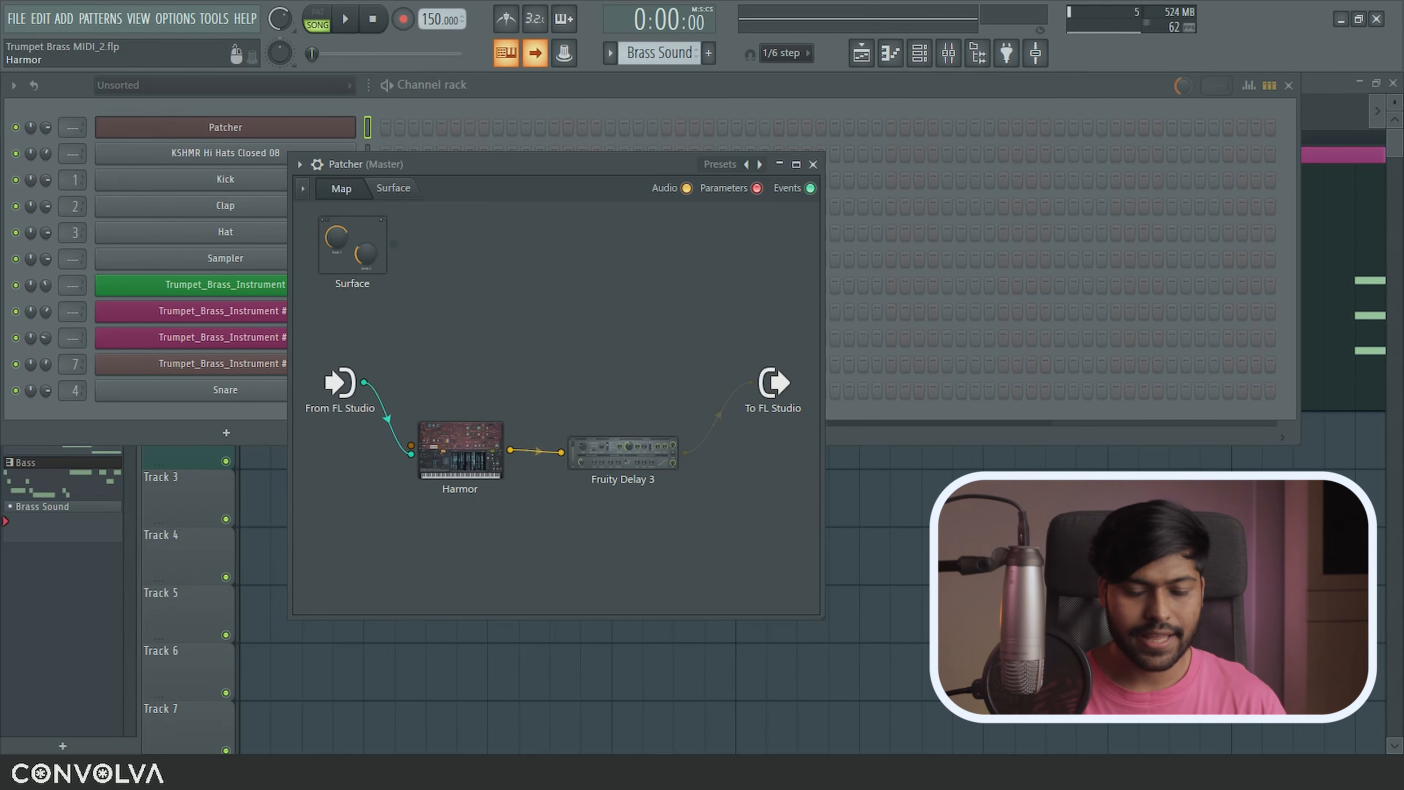
# Route Harmor directly to the FL Studio output as a parallel dry path and reduce the level of the delay's output link.
pyautogui.moveTo(490, 363); pyautogui.dragTo(751, 381)
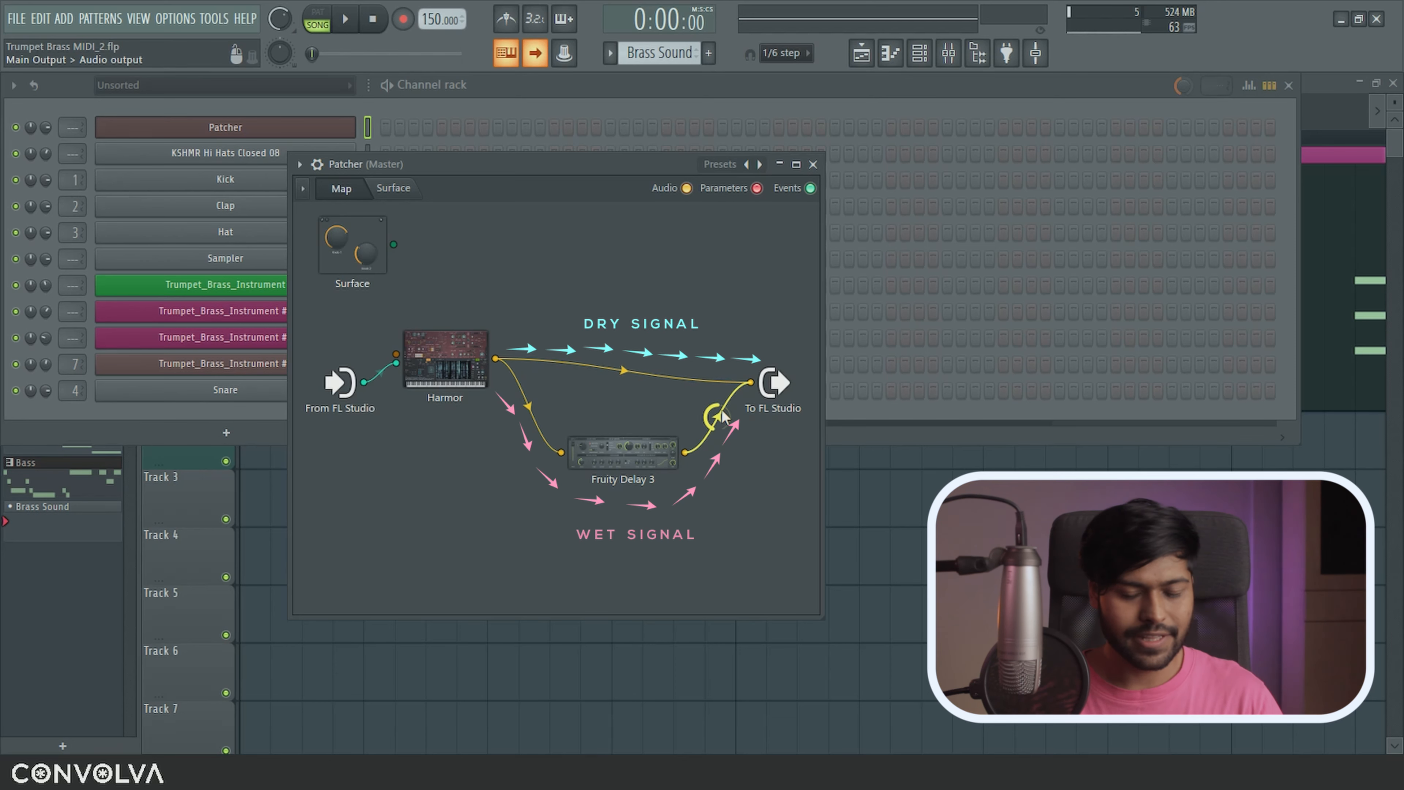
pyautogui.scroll(-6, 719, 414)
pyautogui.press('z')
pyautogui.press('z')
pyautogui.press('q')
# Reopen Fruity Delay 3, lower its modulation cutoff amount and test the sound with a note.
pyautogui.doubleClick(623, 452)
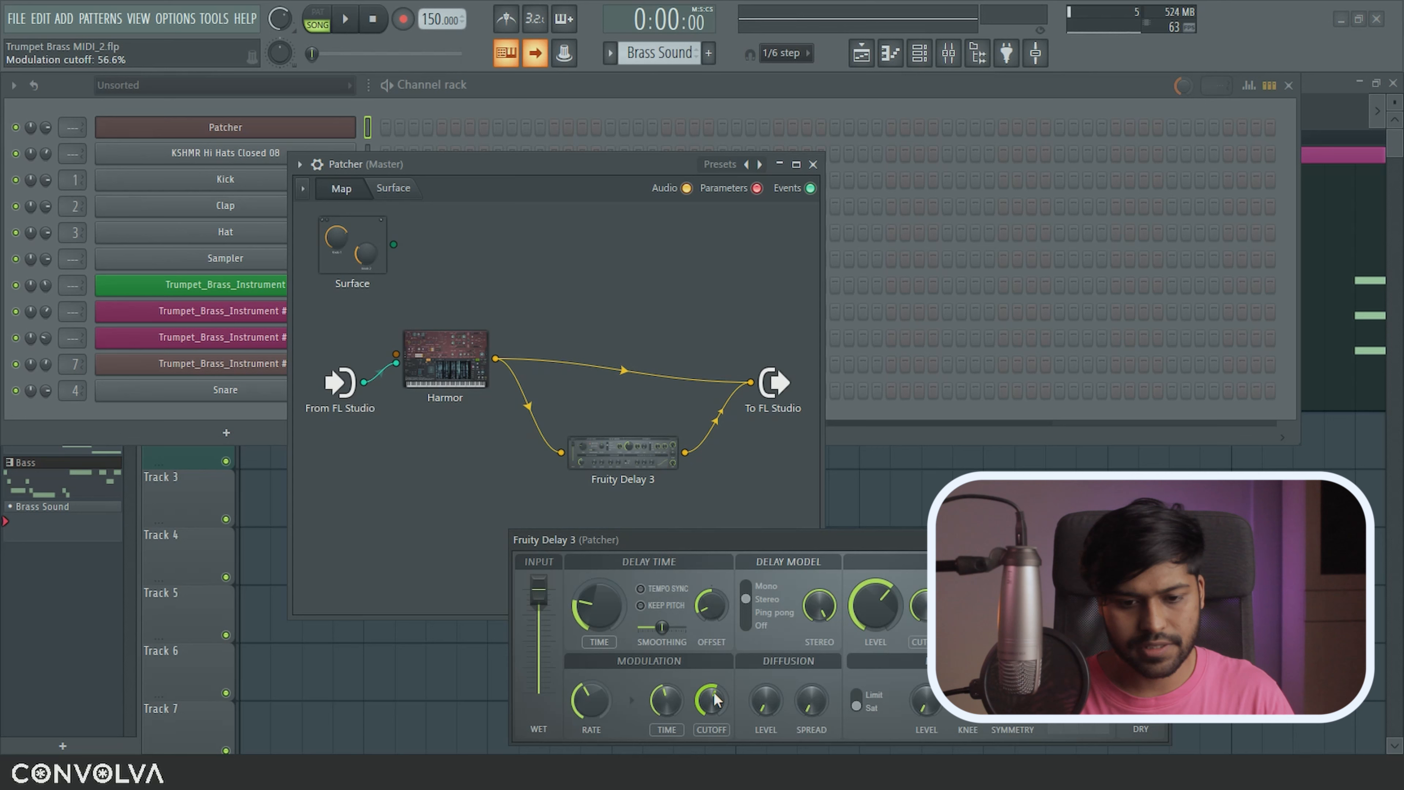
pyautogui.moveTo(711, 695); pyautogui.dragTo(670, 693)
pyautogui.press('i')
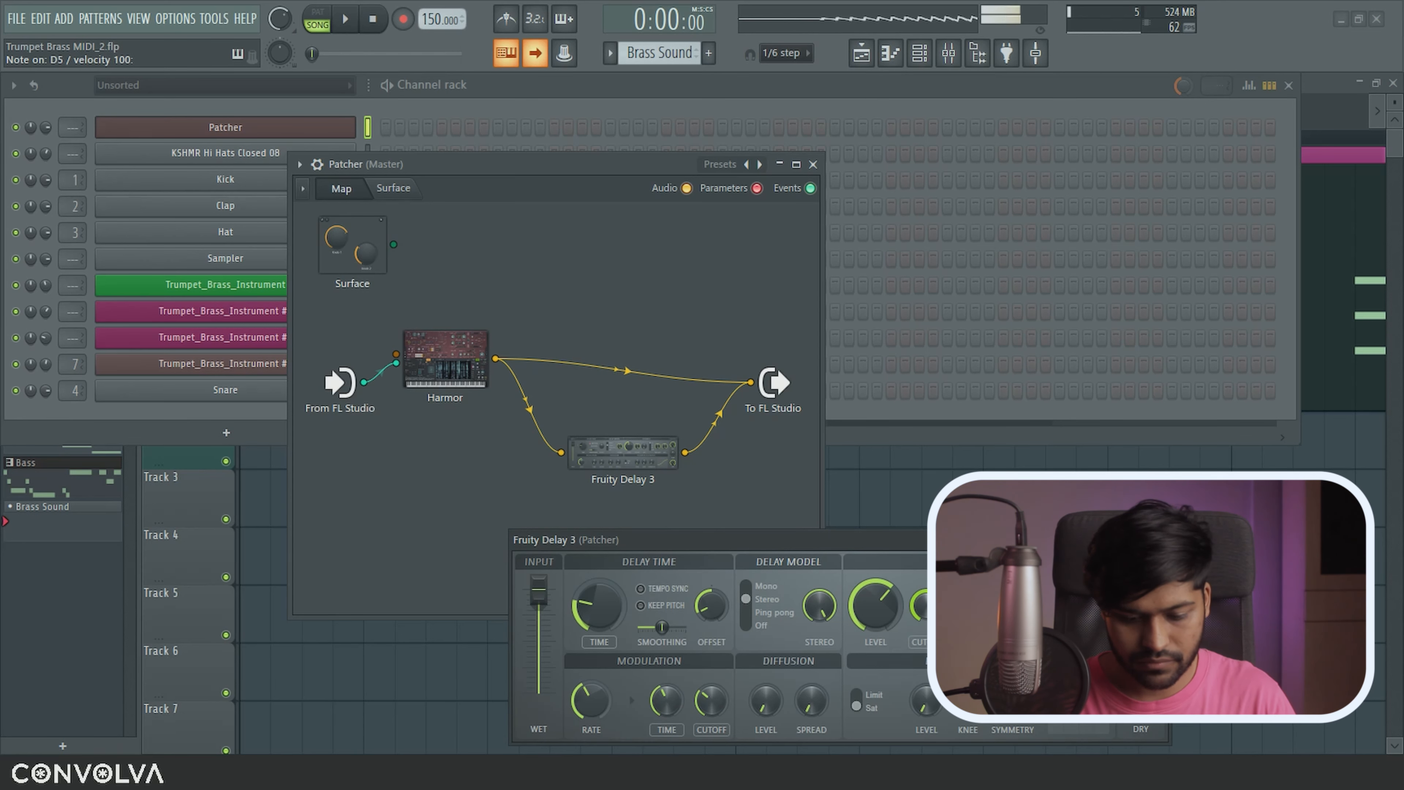
pyautogui.click(1160, 539)
# Add Fruity Parametric EQ 2 between Fruity Delay 3 and the output, and open it.
pyautogui.press('F8')
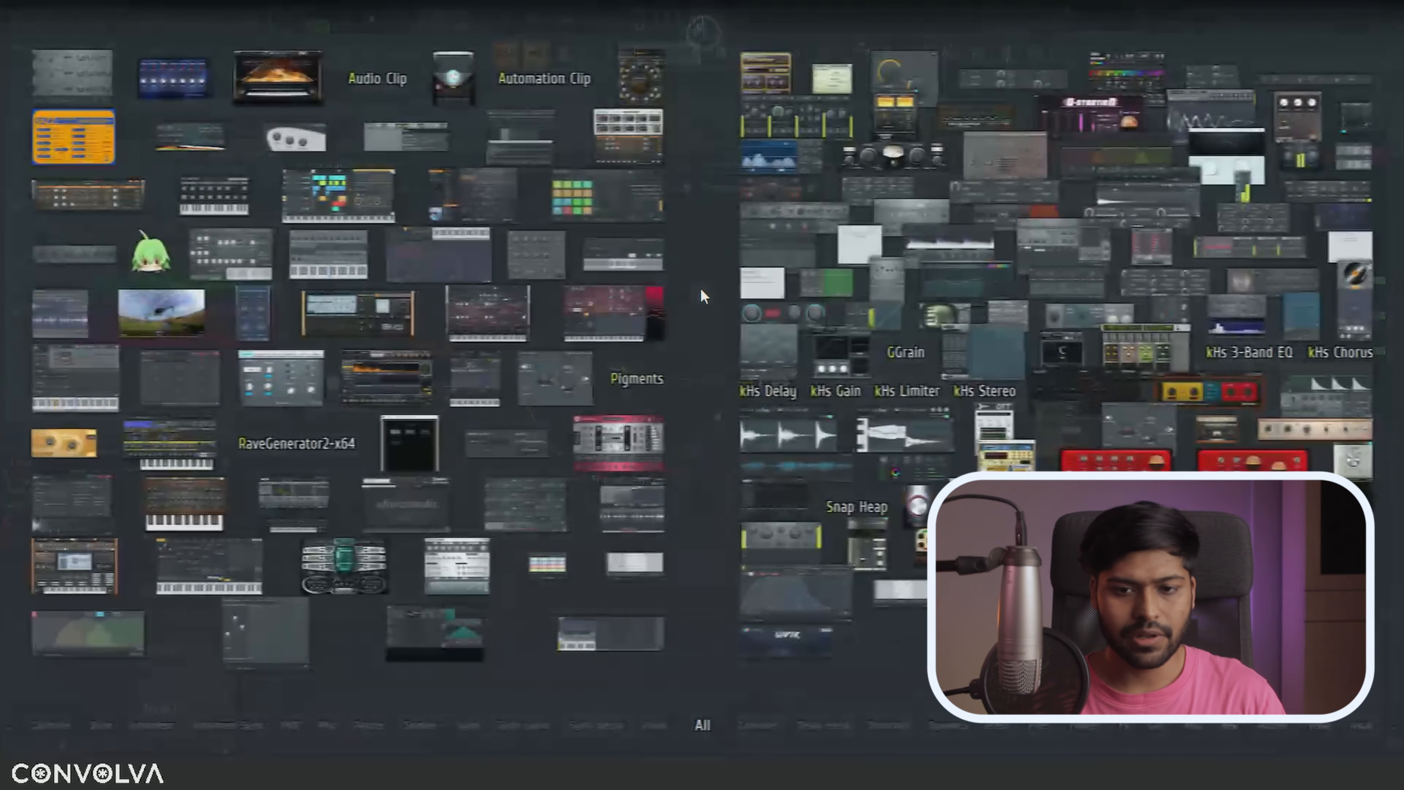
pyautogui.moveTo(977, 289); pyautogui.dragTo(716, 417)
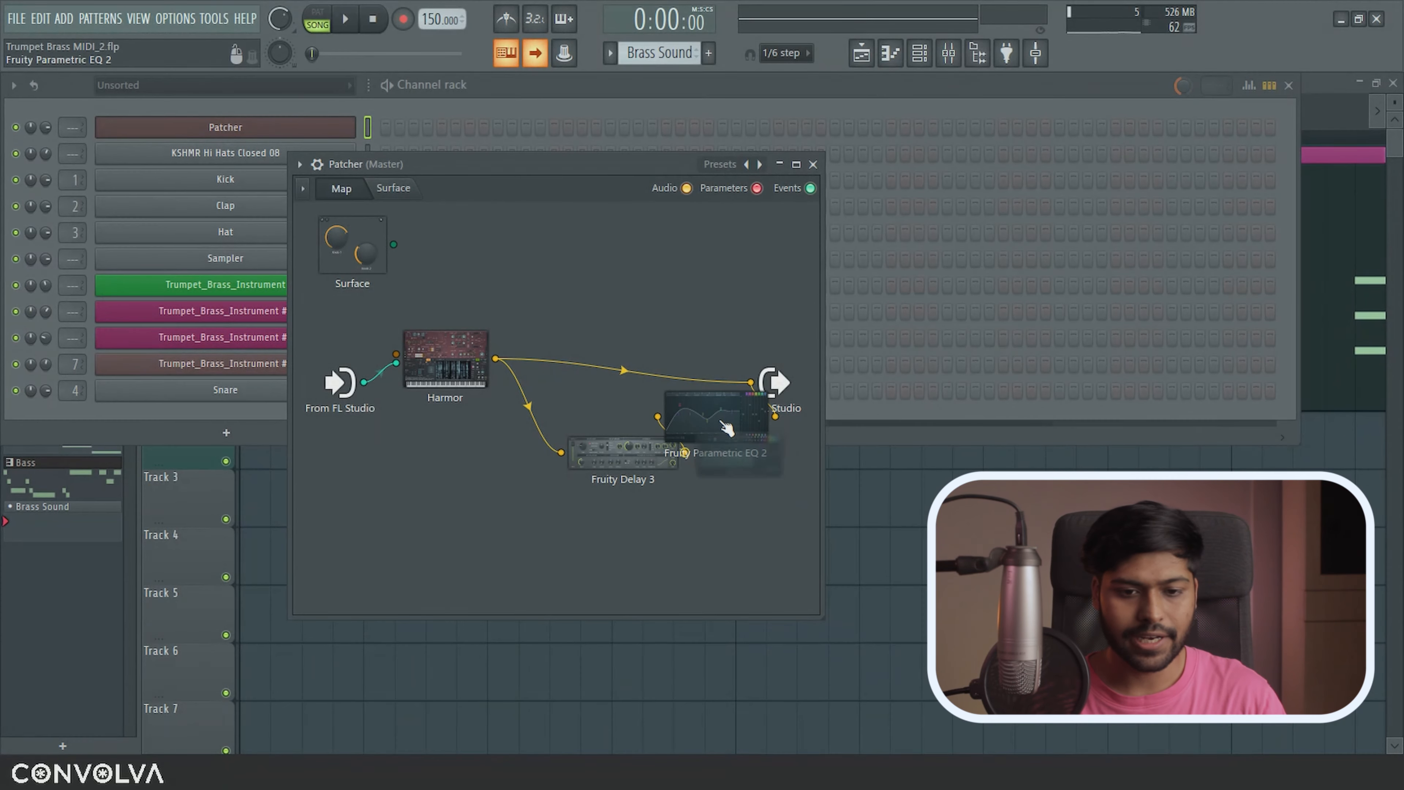
pyautogui.doubleClick(708, 409)
# Set EQ band 7 to a low pass and band 1 to a high pass with a steeper order.
pyautogui.rightClick(770, 389)
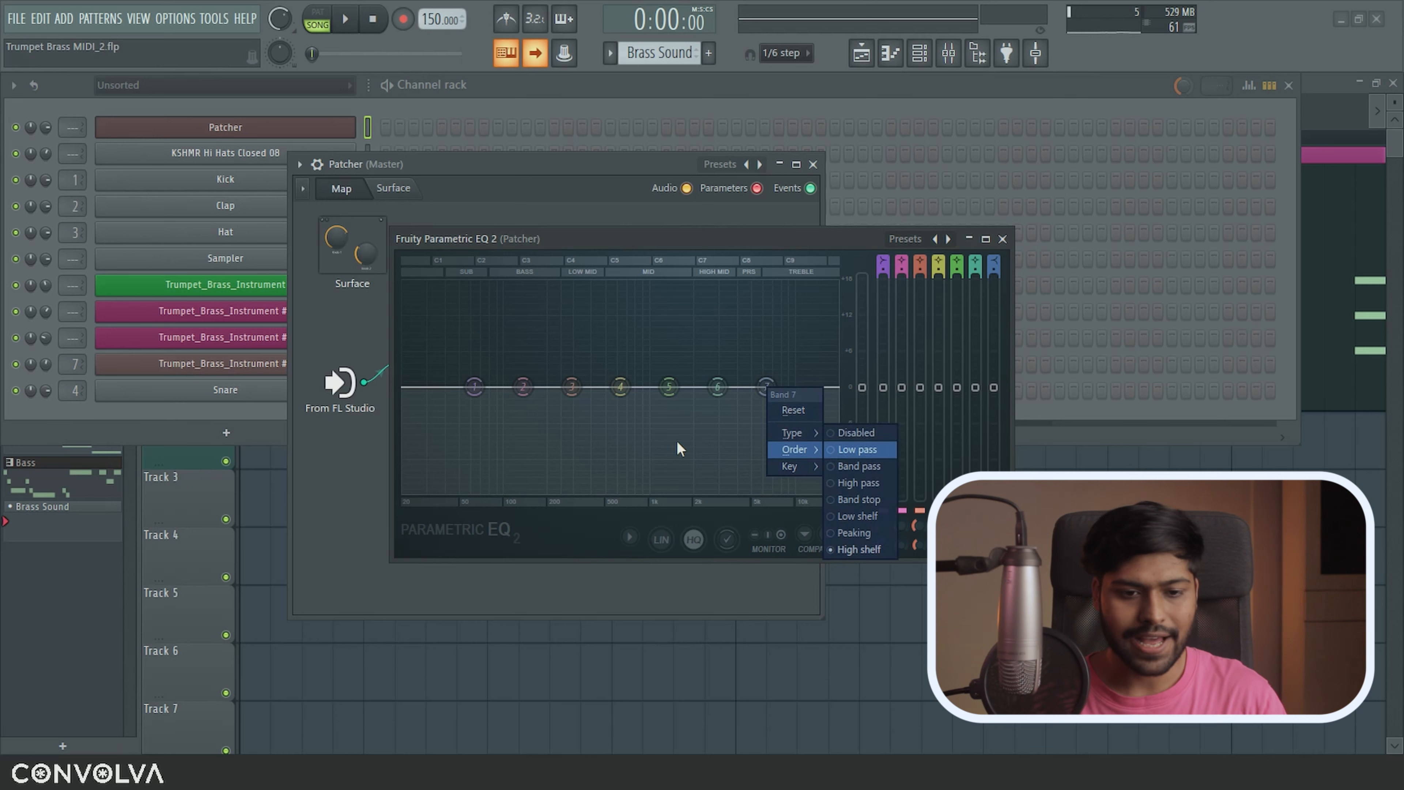
pyautogui.moveTo(793, 437)
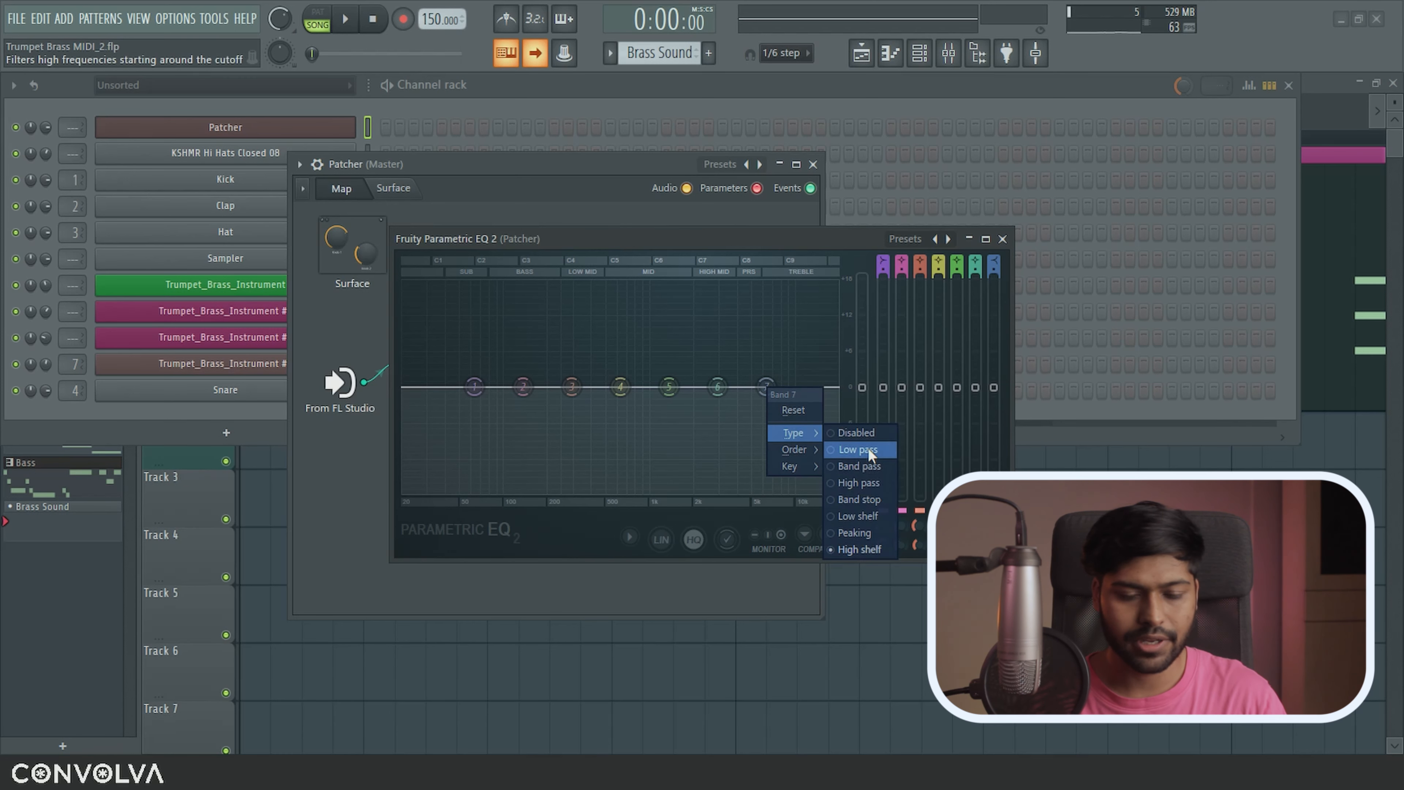
pyautogui.click(868, 449)
pyautogui.rightClick(472, 386)
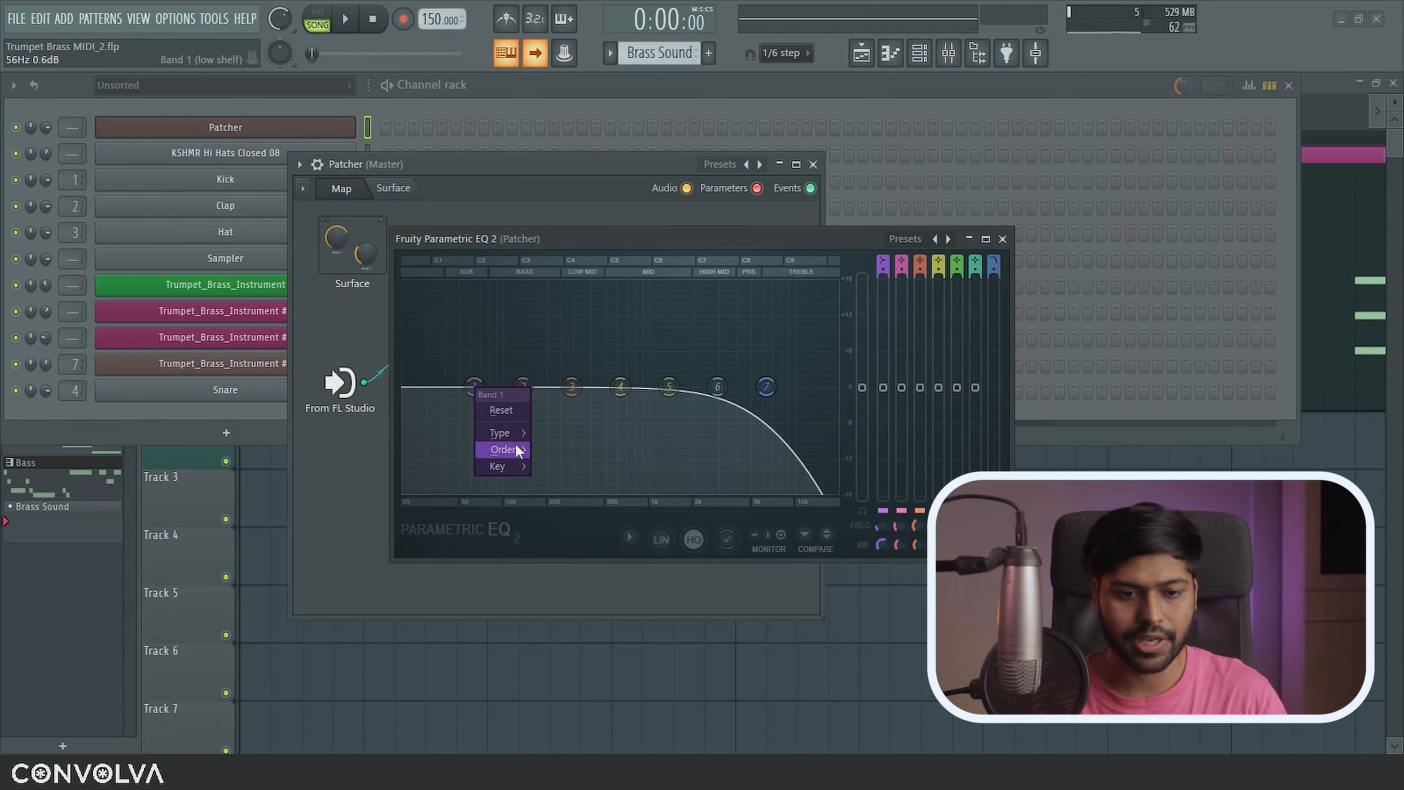
pyautogui.moveTo(511, 433)
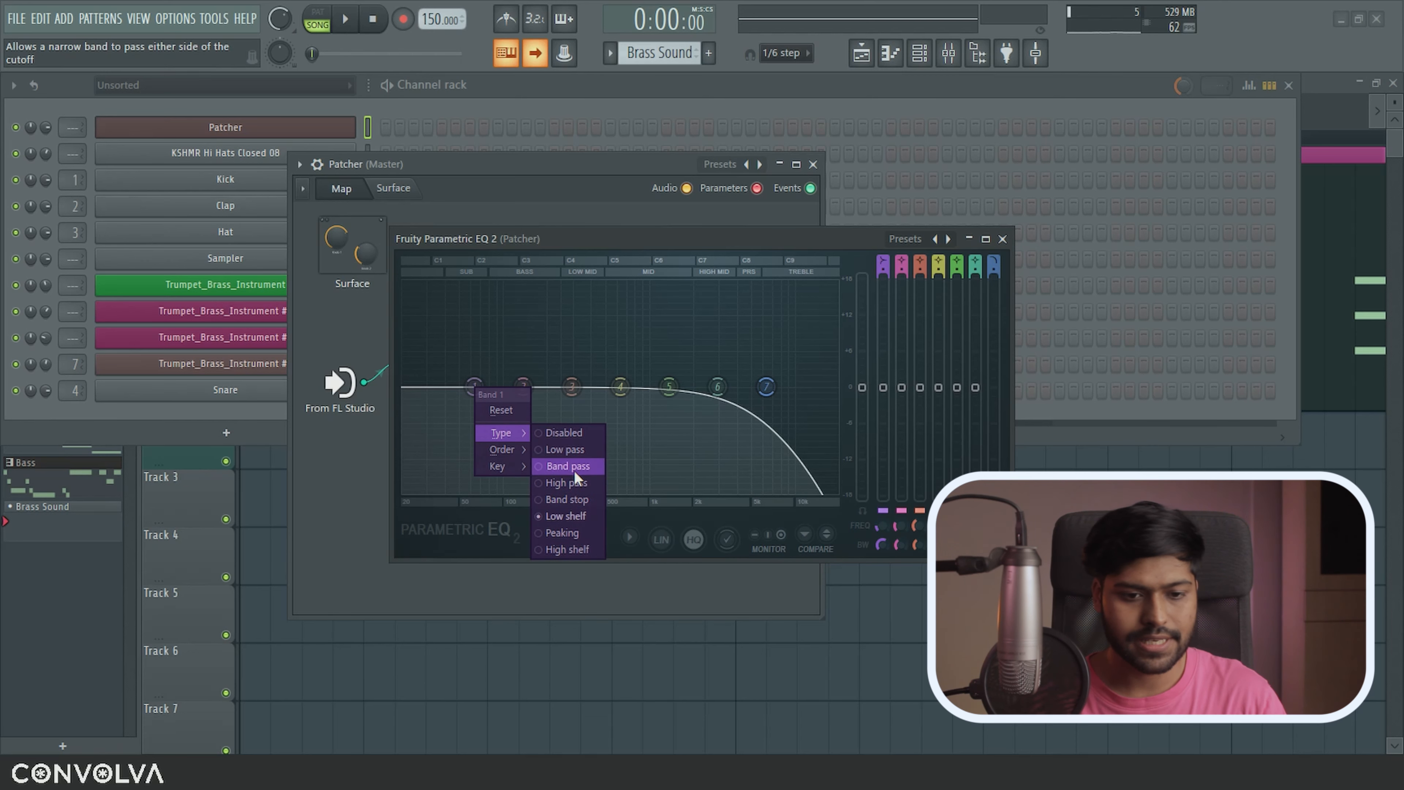
pyautogui.click(573, 483)
pyautogui.rightClick(474, 387)
pyautogui.click(553, 452)
# Move the band 1 high-pass cutoff up into the low mids and the band 7 low-pass cutoff slightly higher.
pyautogui.moveTo(475, 387); pyautogui.dragTo(582, 387)
pyautogui.moveTo(767, 387); pyautogui.dragTo(782, 387)
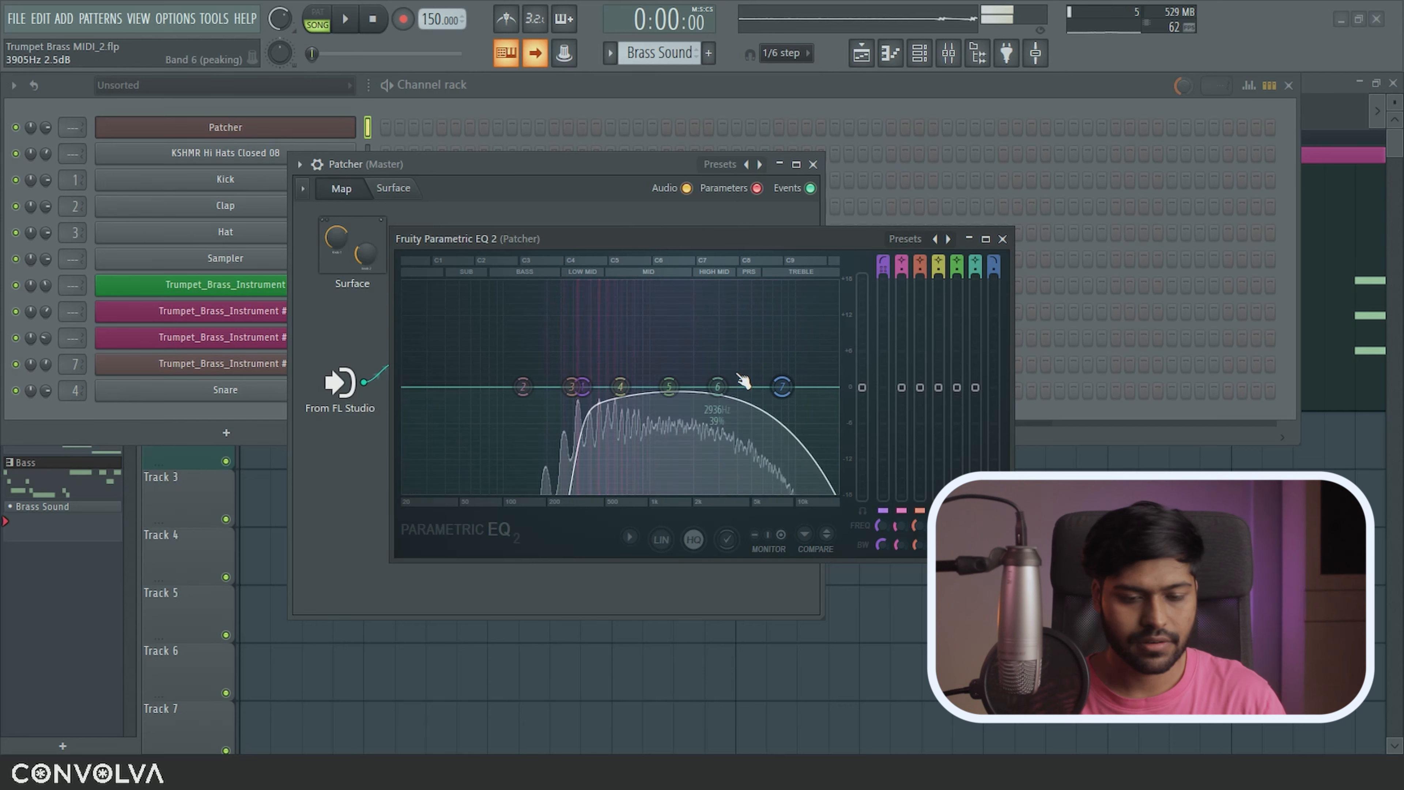
pyautogui.moveTo(571, 387)
pyautogui.mouseDown()
pyautogui.moveTo(616, 391)
pyautogui.moveTo(567, 387)
pyautogui.mouseUp()
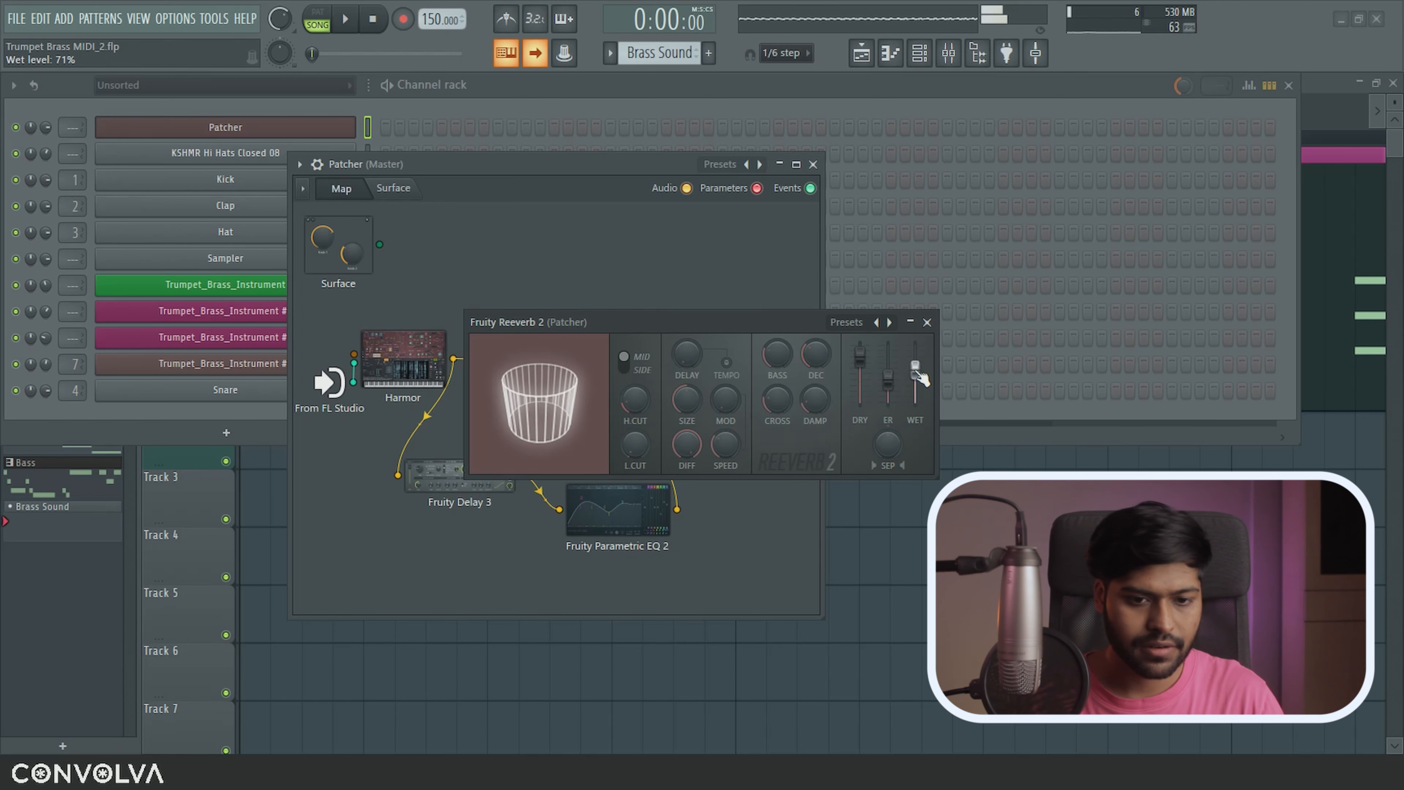
# Adjust Fruity Reeverb 2's high cut, low cut, damping and stereo separation, and lower its wet level slightly.
pyautogui.moveTo(637, 404); pyautogui.dragTo(638, 384)
pyautogui.moveTo(640, 453); pyautogui.dragTo(692, 431)
pyautogui.moveTo(815, 405); pyautogui.dragTo(814, 388)
pyautogui.moveTo(889, 445); pyautogui.dragTo(888, 468)
pyautogui.moveTo(915, 371); pyautogui.dragTo(914, 377)
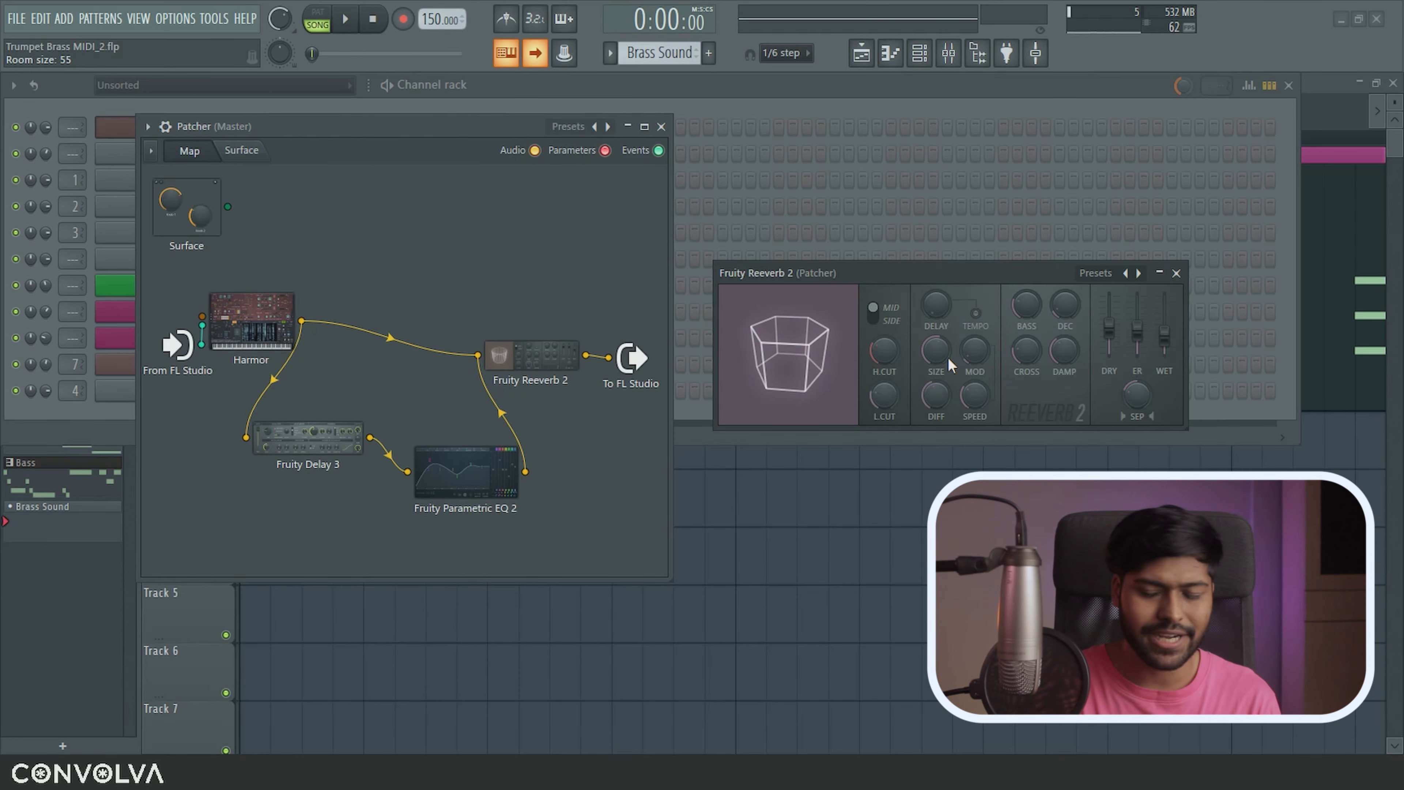
# Close the reverb, reopen Fruity Delay 3, adjust its modulation rate and cutoff, and test the sound with a note.
pyautogui.click(1176, 273)
pyautogui.click(308, 437)
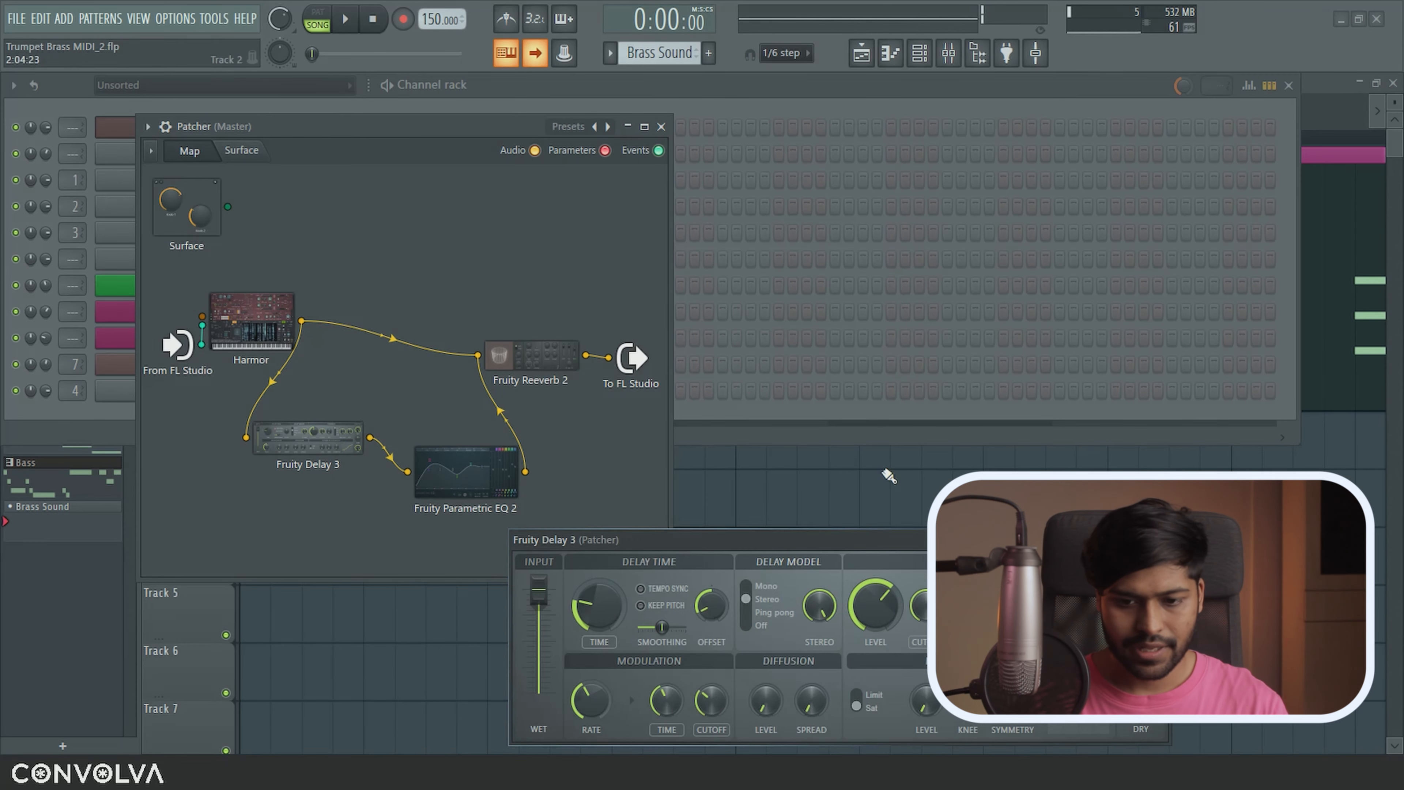
pyautogui.moveTo(711, 701); pyautogui.dragTo(593, 710)
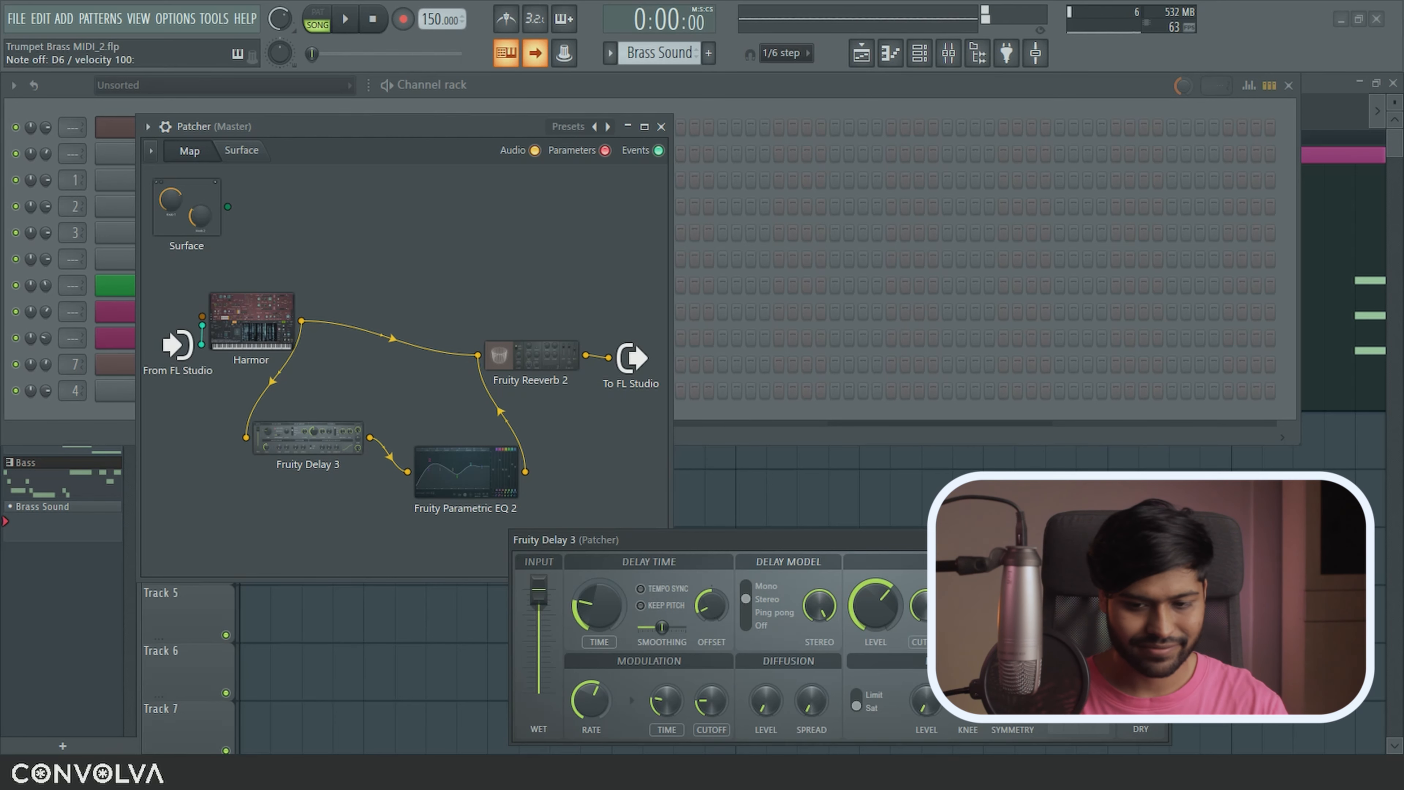
pyautogui.click(610, 487)
pyautogui.press('w')
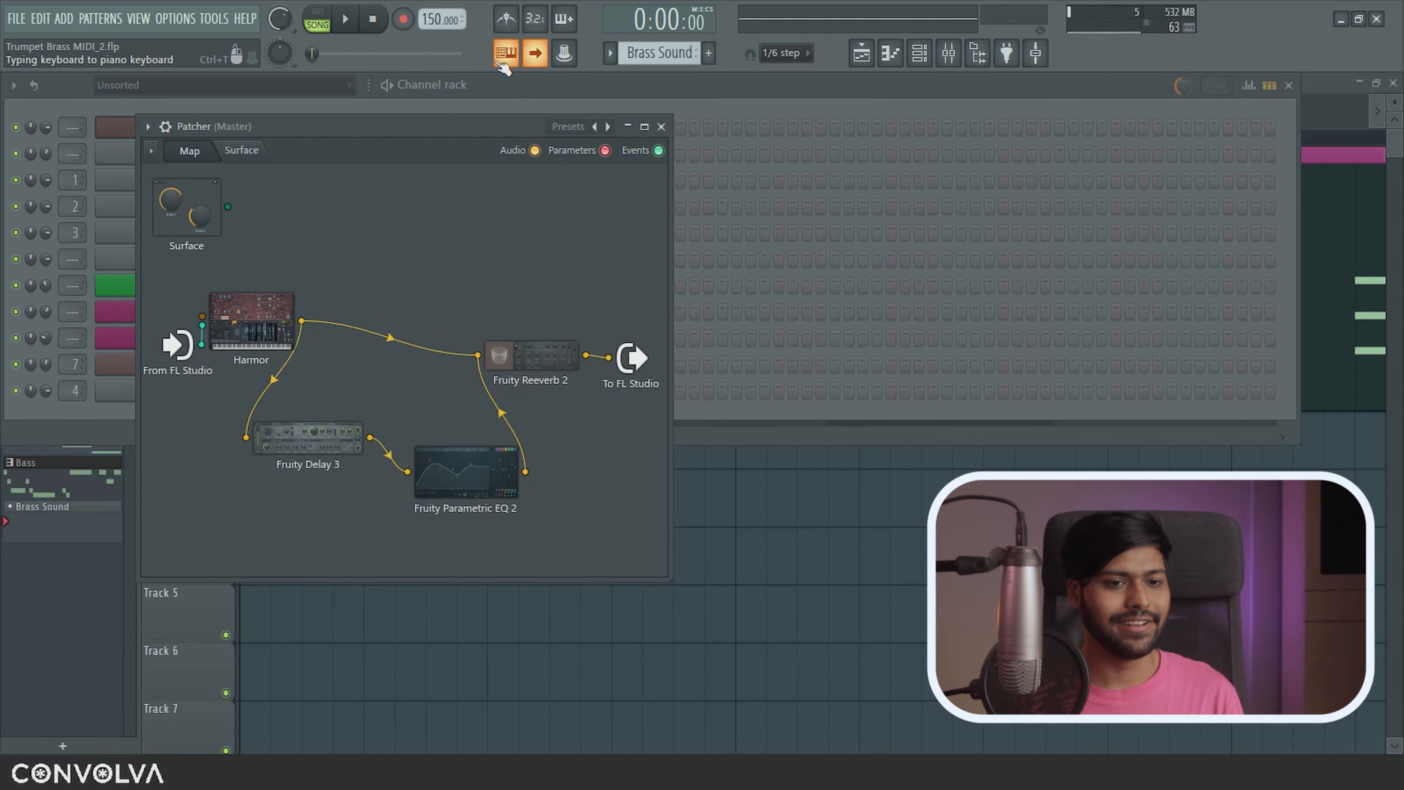
# Add Maximus between Fruity Reeverb 2 and the output, moving the To FL Studio node out of the way.
pyautogui.press('v')
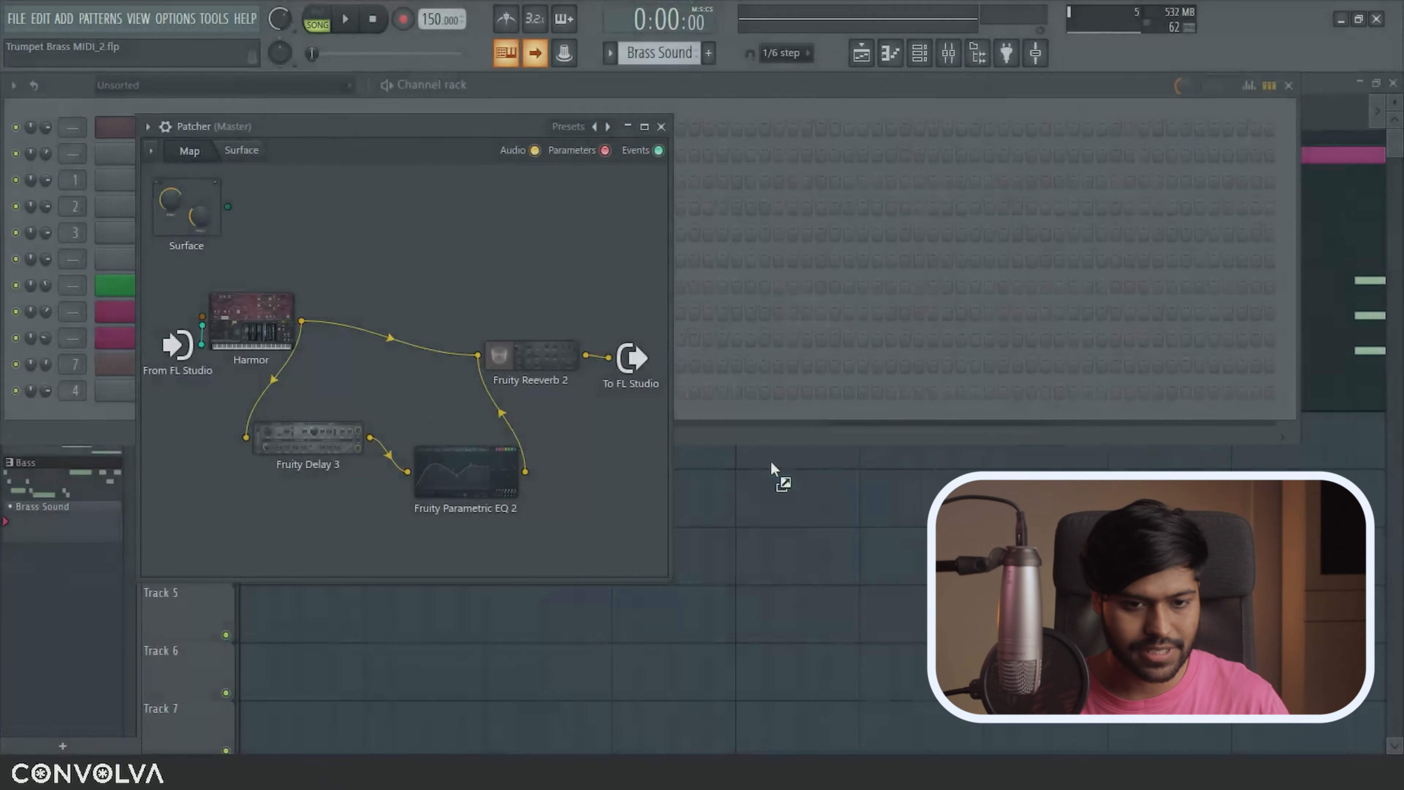
pyautogui.moveTo(770, 460); pyautogui.dragTo(592, 365)
pyautogui.moveTo(601, 358); pyautogui.dragTo(585, 249)
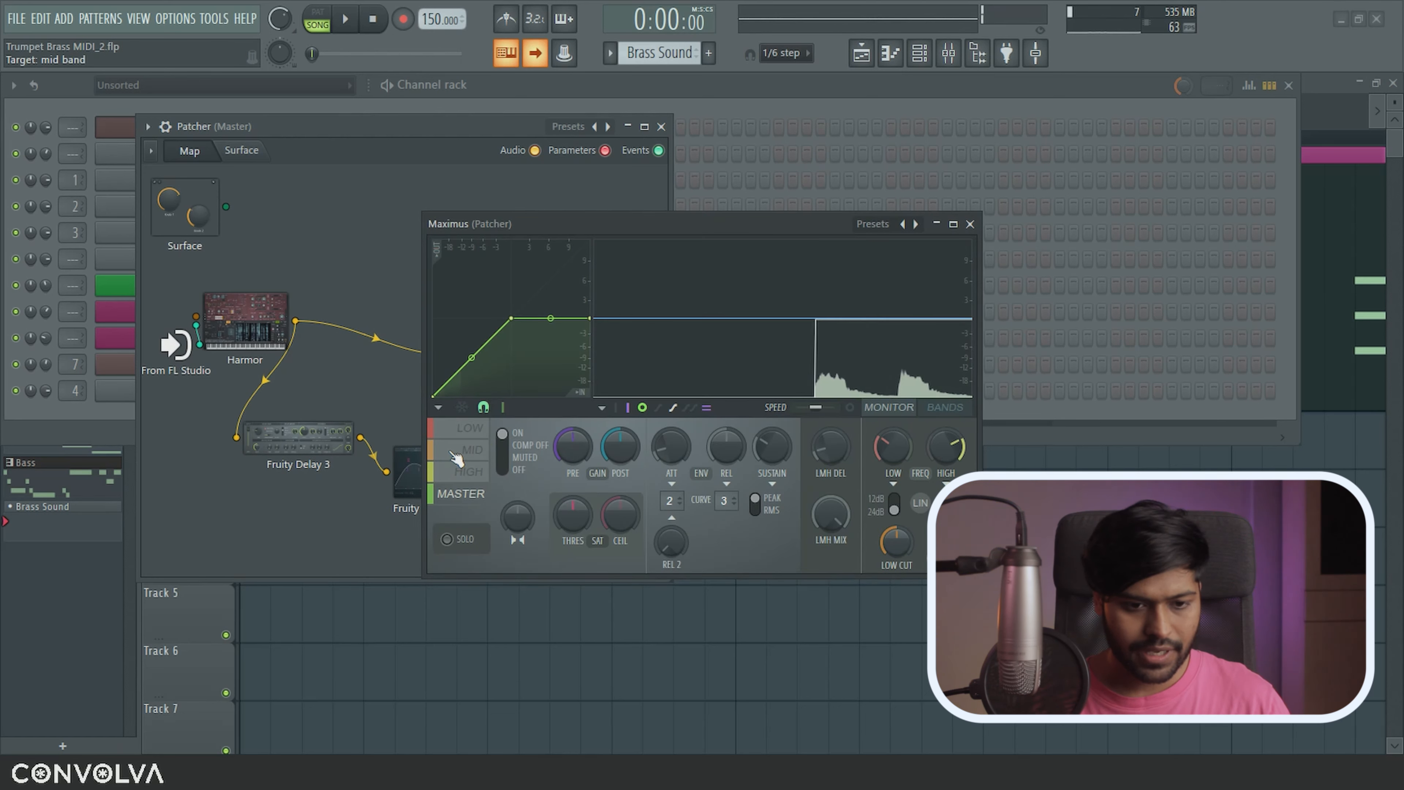
# Bend the Maximus compression curves of the mid and high bands upward, then close Maximus.
pyautogui.click(469, 450)
pyautogui.moveTo(473, 359)
pyautogui.mouseDown()
pyautogui.moveTo(473, 329)
pyautogui.moveTo(472, 346)
pyautogui.mouseUp()
pyautogui.click(469, 472)
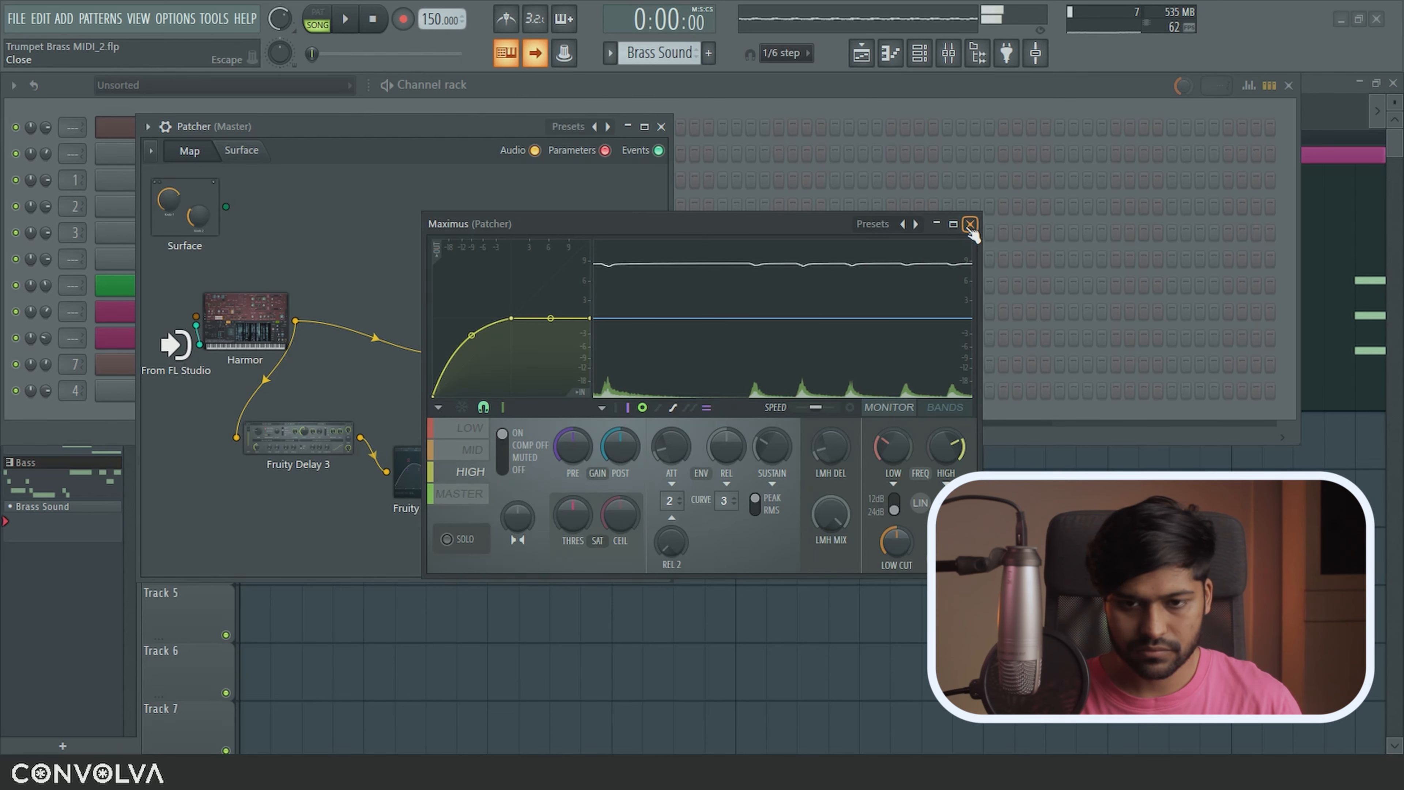
pyautogui.click(970, 224)
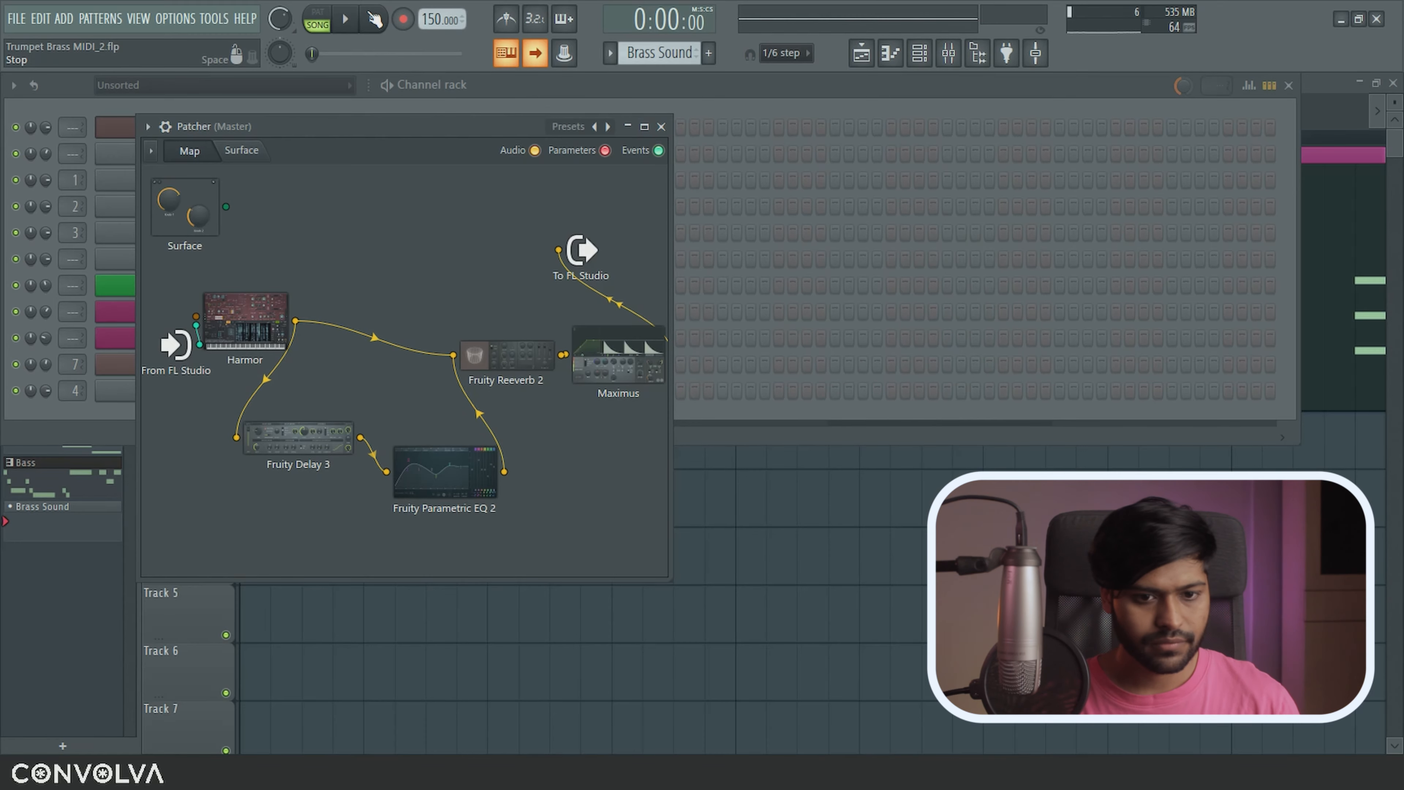
# Reposition the output node and add a second Fruity Parametric EQ 2 between Maximus and the output.
pyautogui.moveTo(581, 252); pyautogui.dragTo(643, 317)
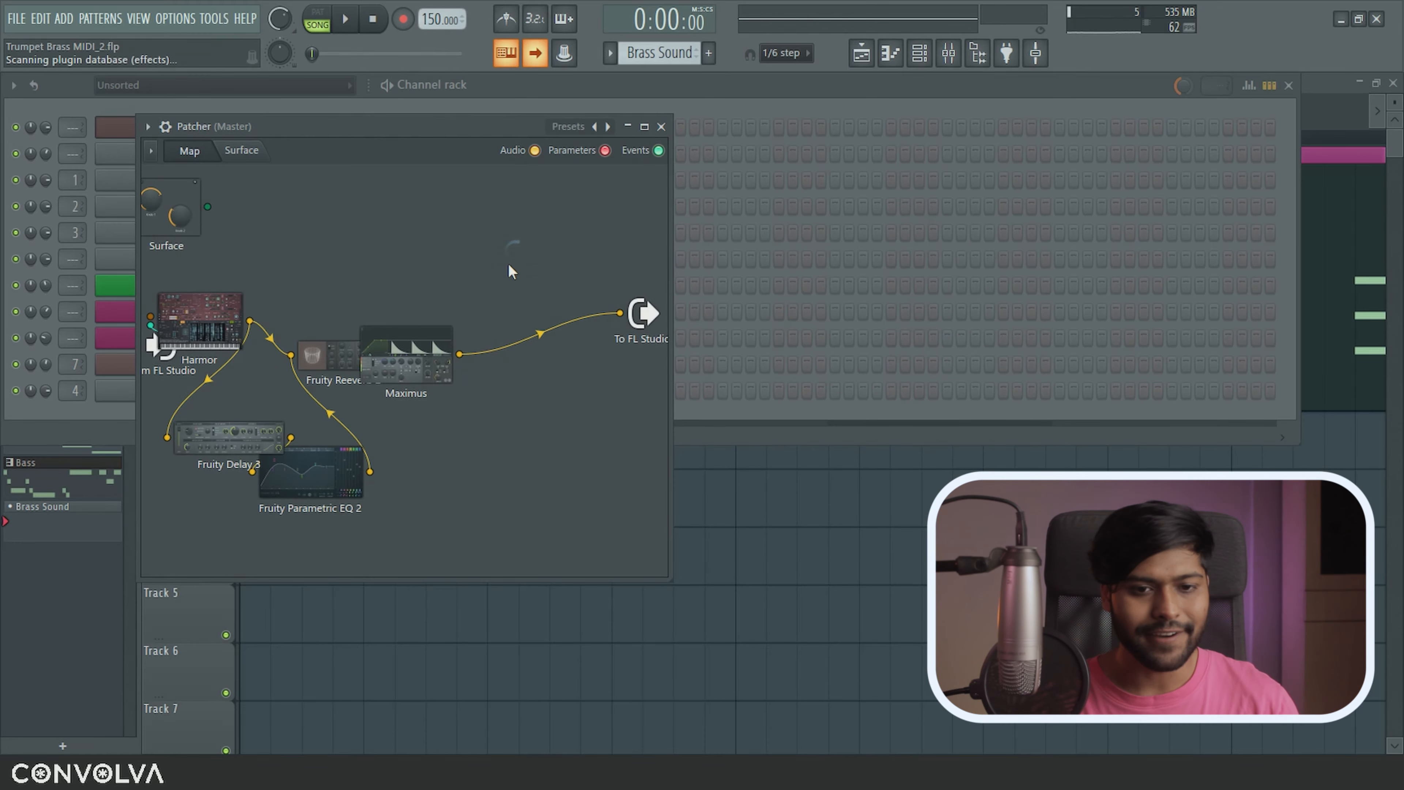
pyautogui.press('F8')
pyautogui.moveTo(853, 225); pyautogui.dragTo(534, 354)
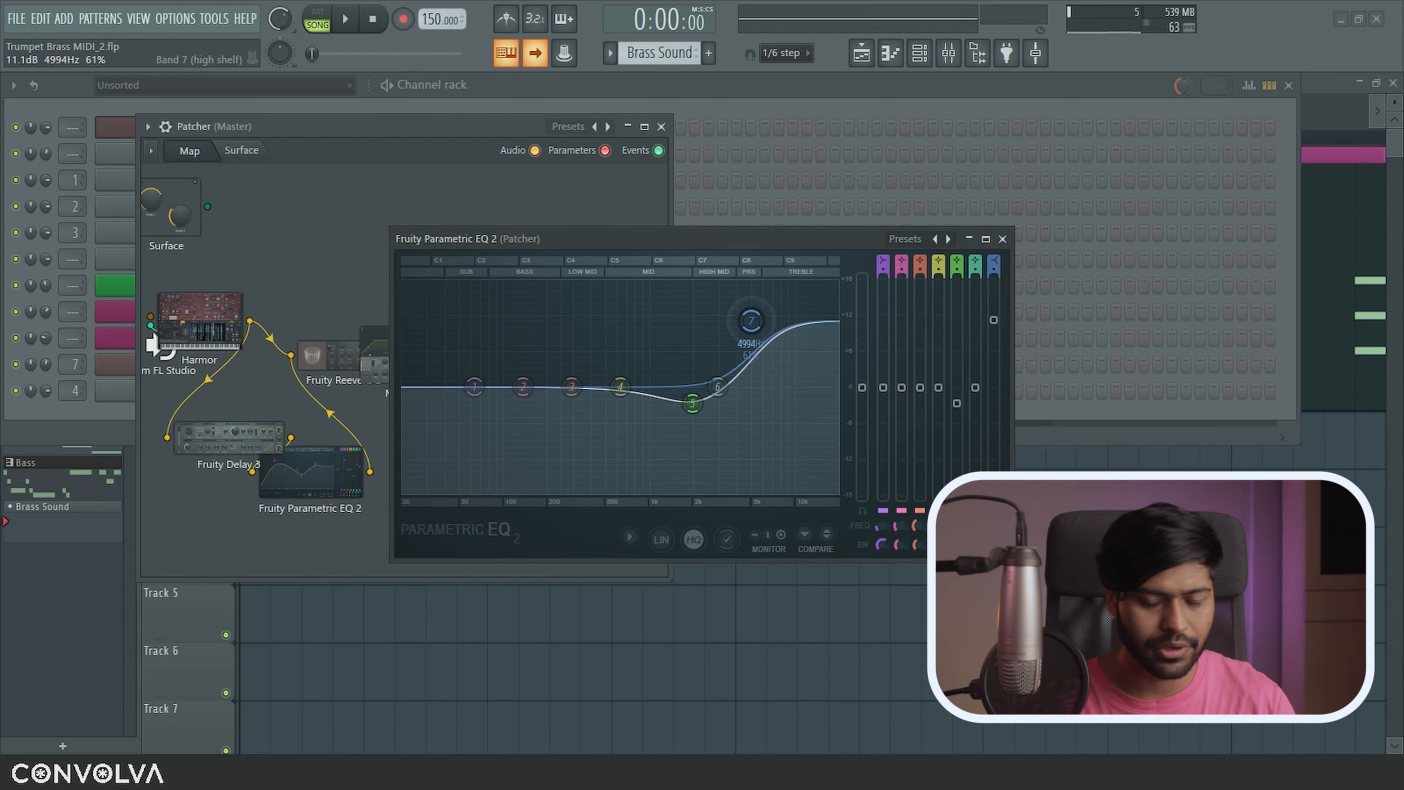
# Boost EQ band 4 by about 6.3 dB at 1021 Hz, ease back the band 7 high shelf and close the EQ.
pyautogui.moveTo(620, 387); pyautogui.dragTo(648, 344)
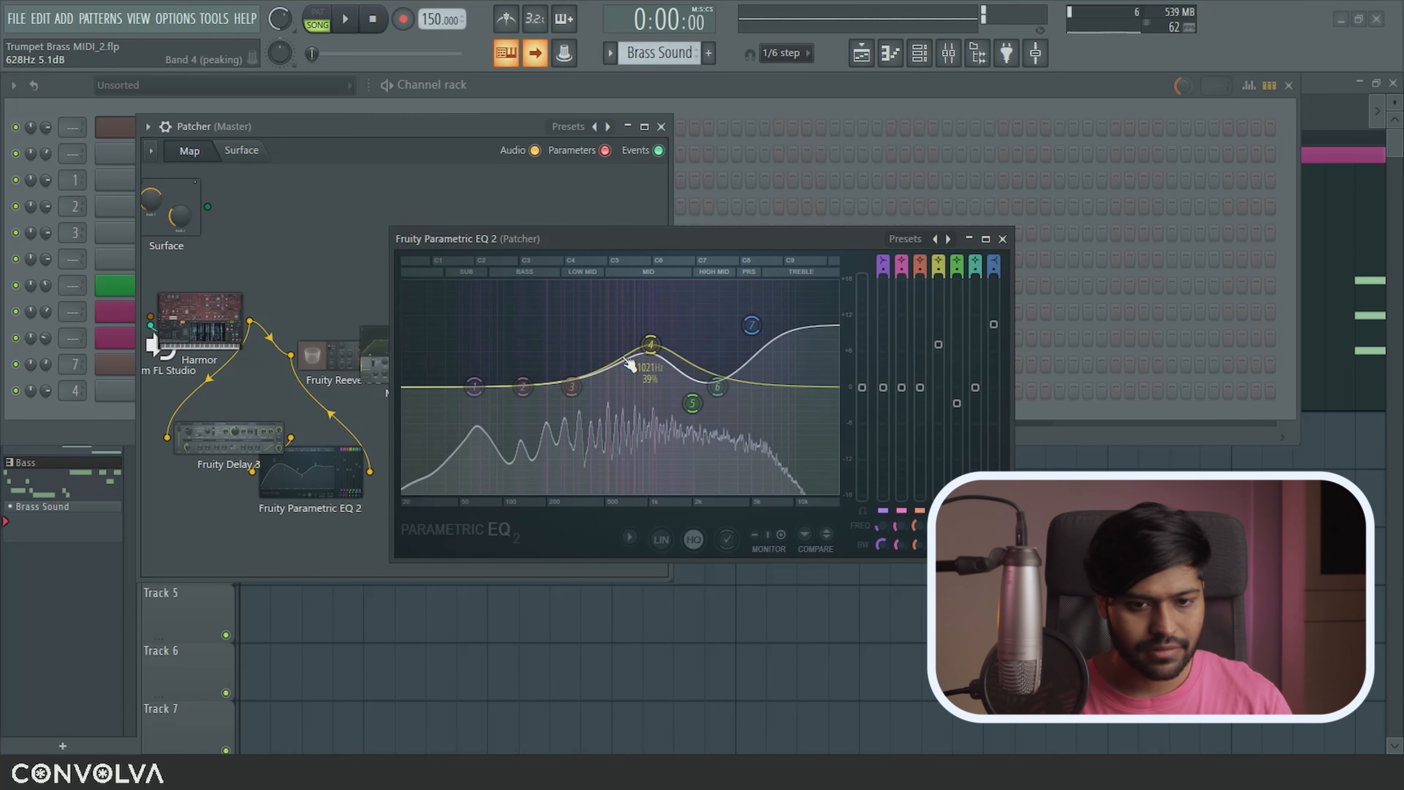
pyautogui.moveTo(993, 324); pyautogui.dragTo(939, 349)
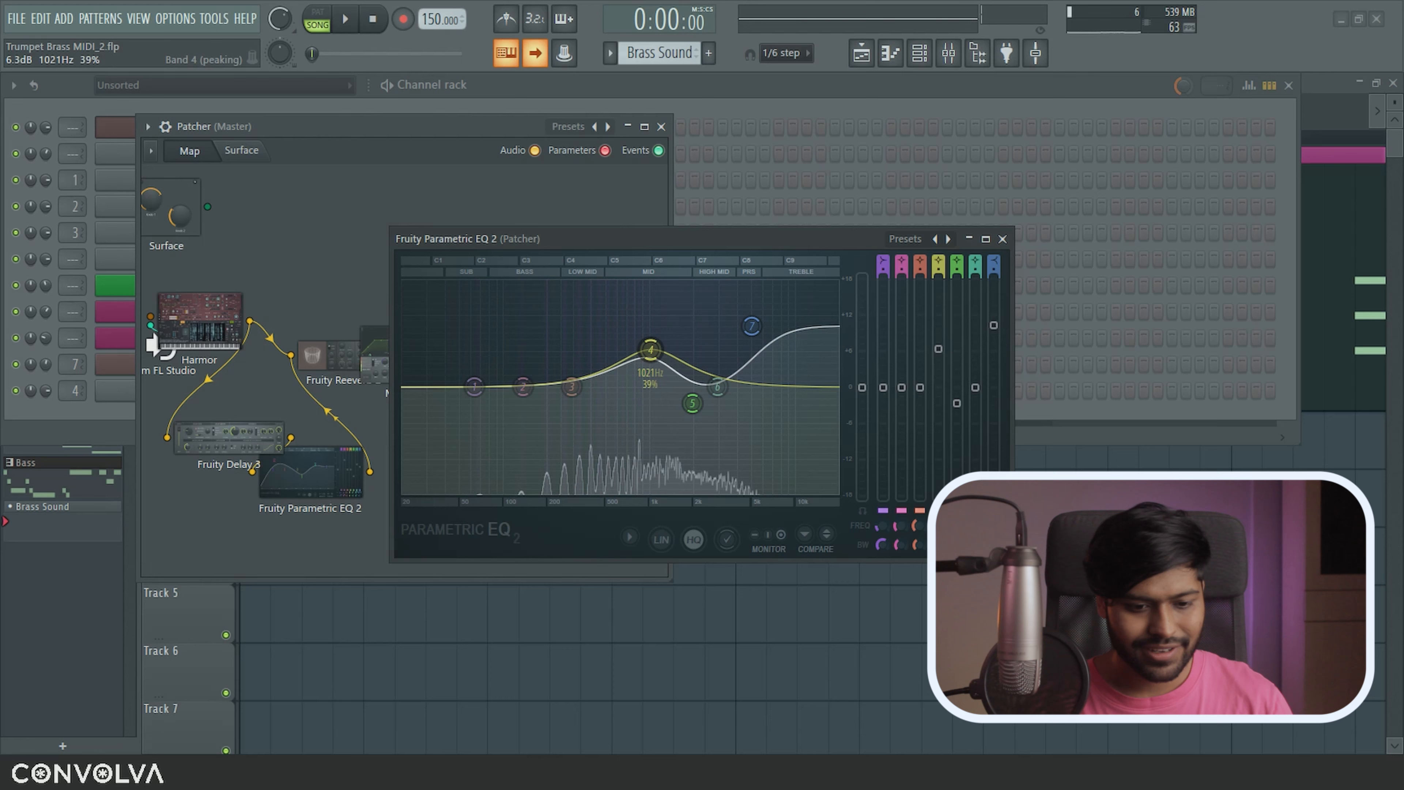
pyautogui.click(1003, 239)
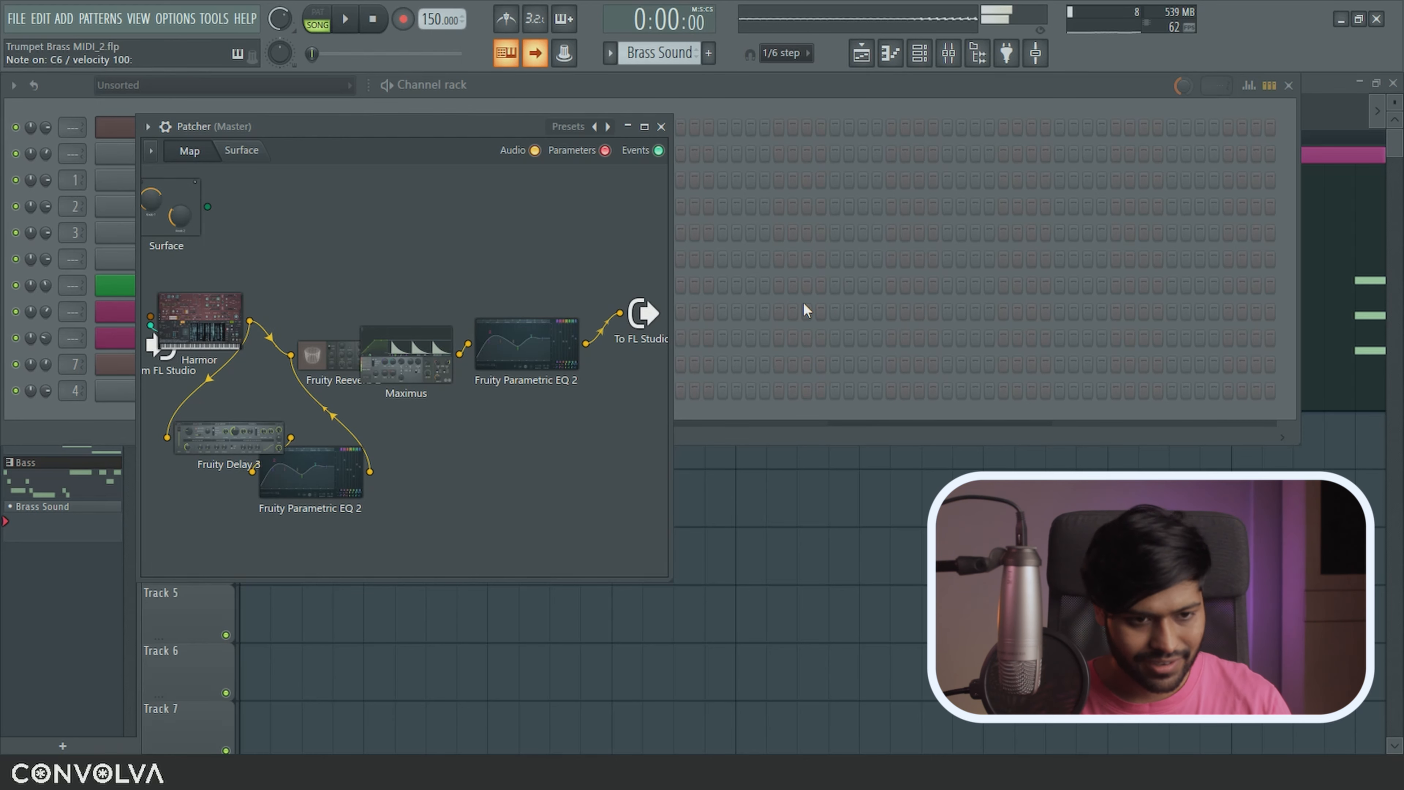
# Close Patcher and select the Brass Sound pattern.
pyautogui.click(661, 126)
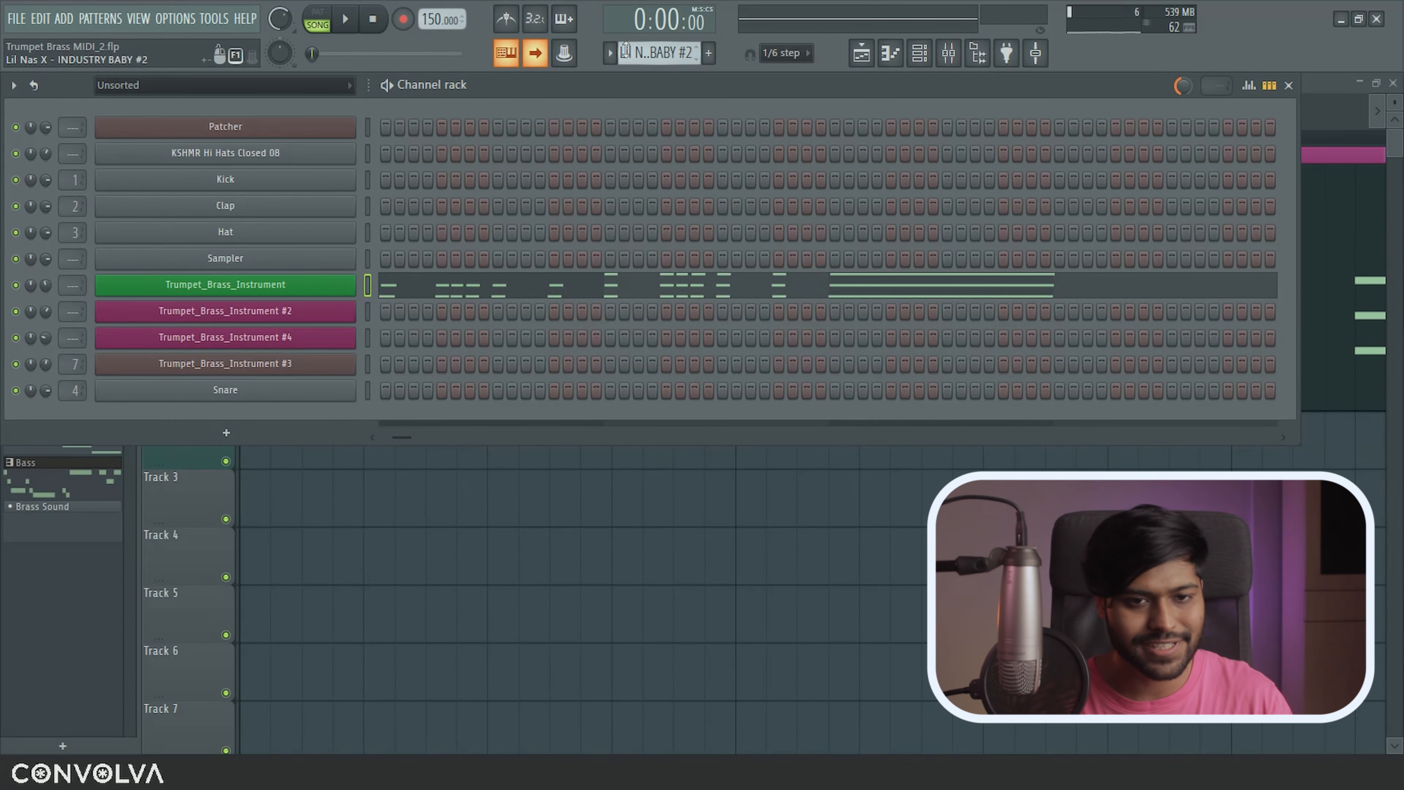
pyautogui.click(614, 57)
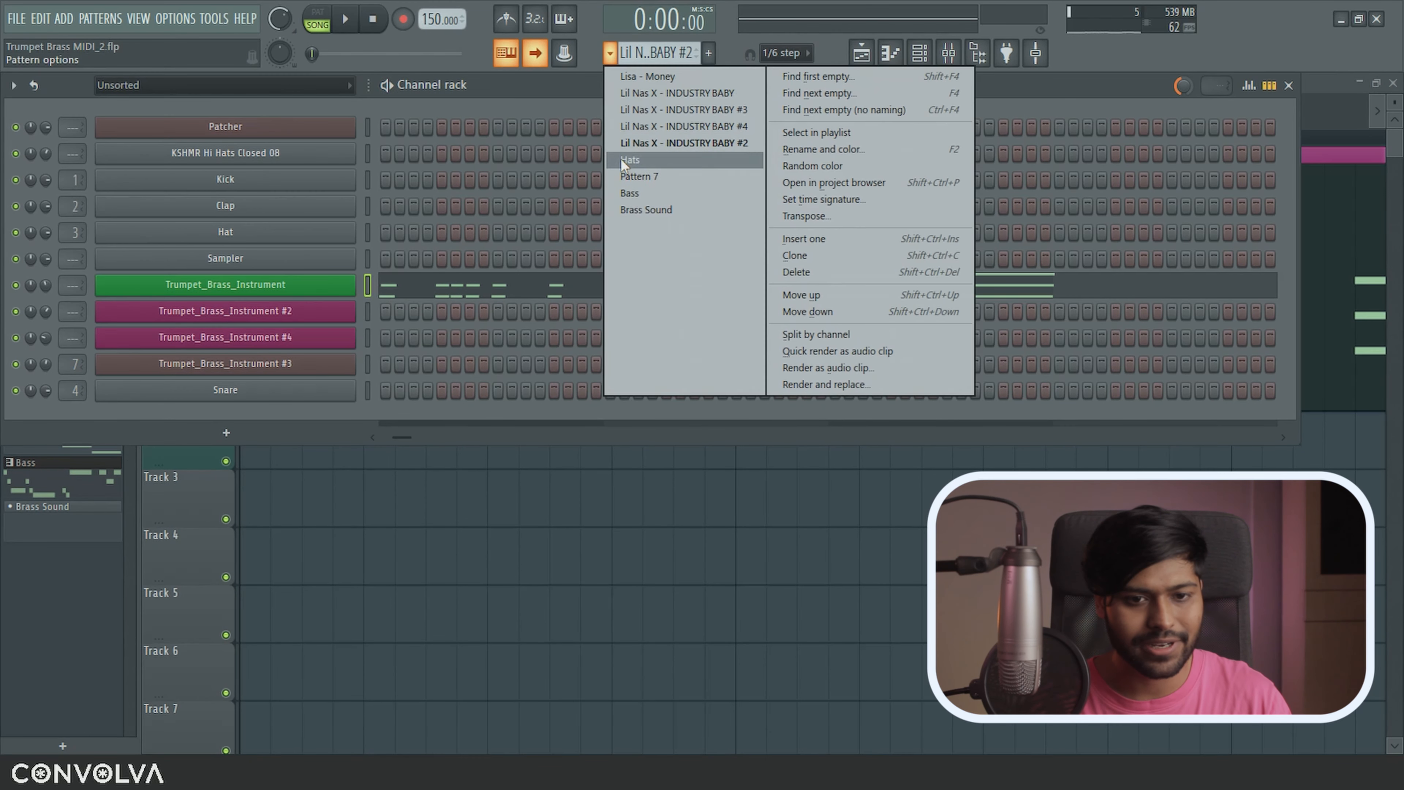
pyautogui.click(645, 214)
# Group the Patcher channel as Brass, rename it Brass Instrument and give it a blue colour.
pyautogui.click(14, 85)
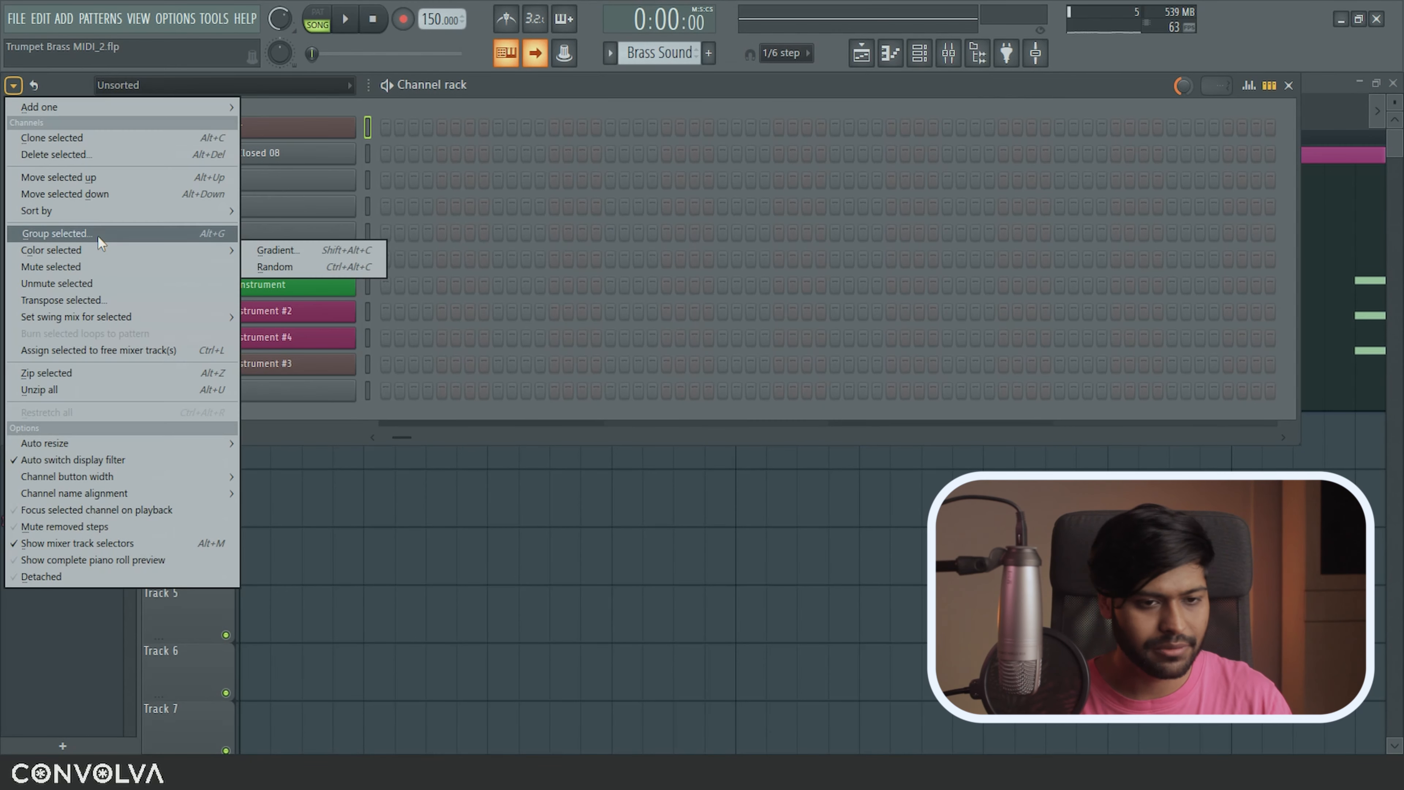
pyautogui.click(95, 234)
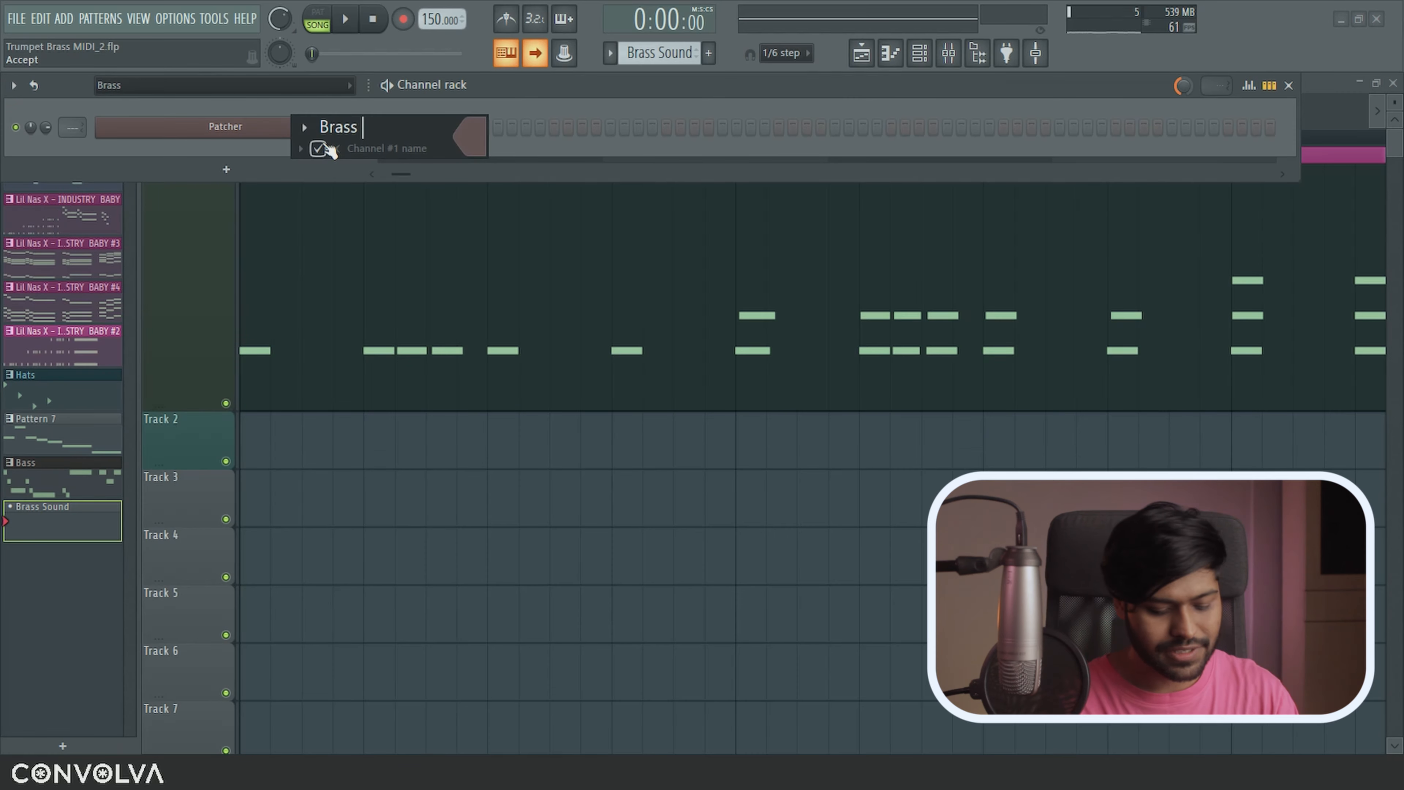
pyautogui.write('nt')
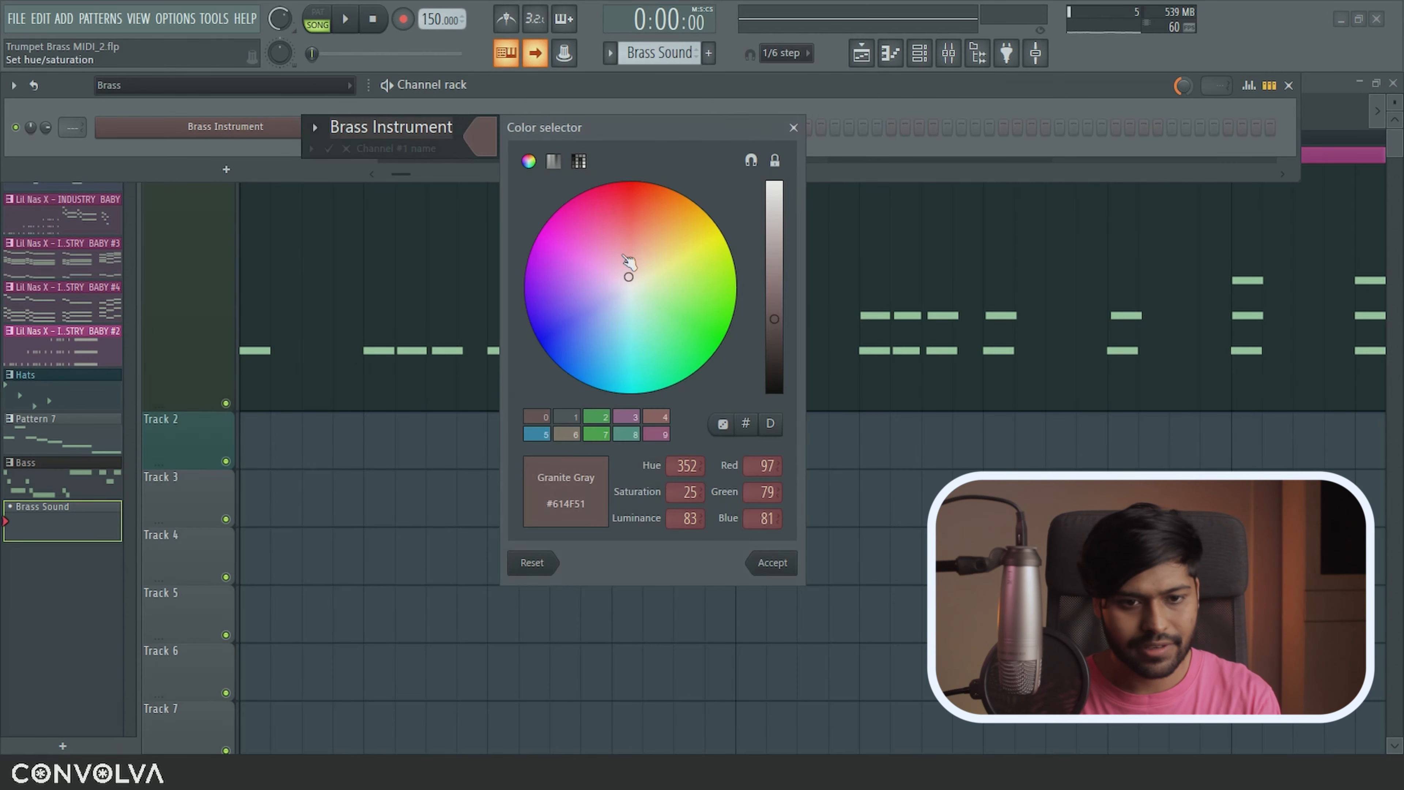
pyautogui.rightClick(359, 118)
pyautogui.click(367, 127)
# Shape the volume envelope of Harmor's part A with a very short attack, full sustain and a quick release.
pyautogui.press('space')
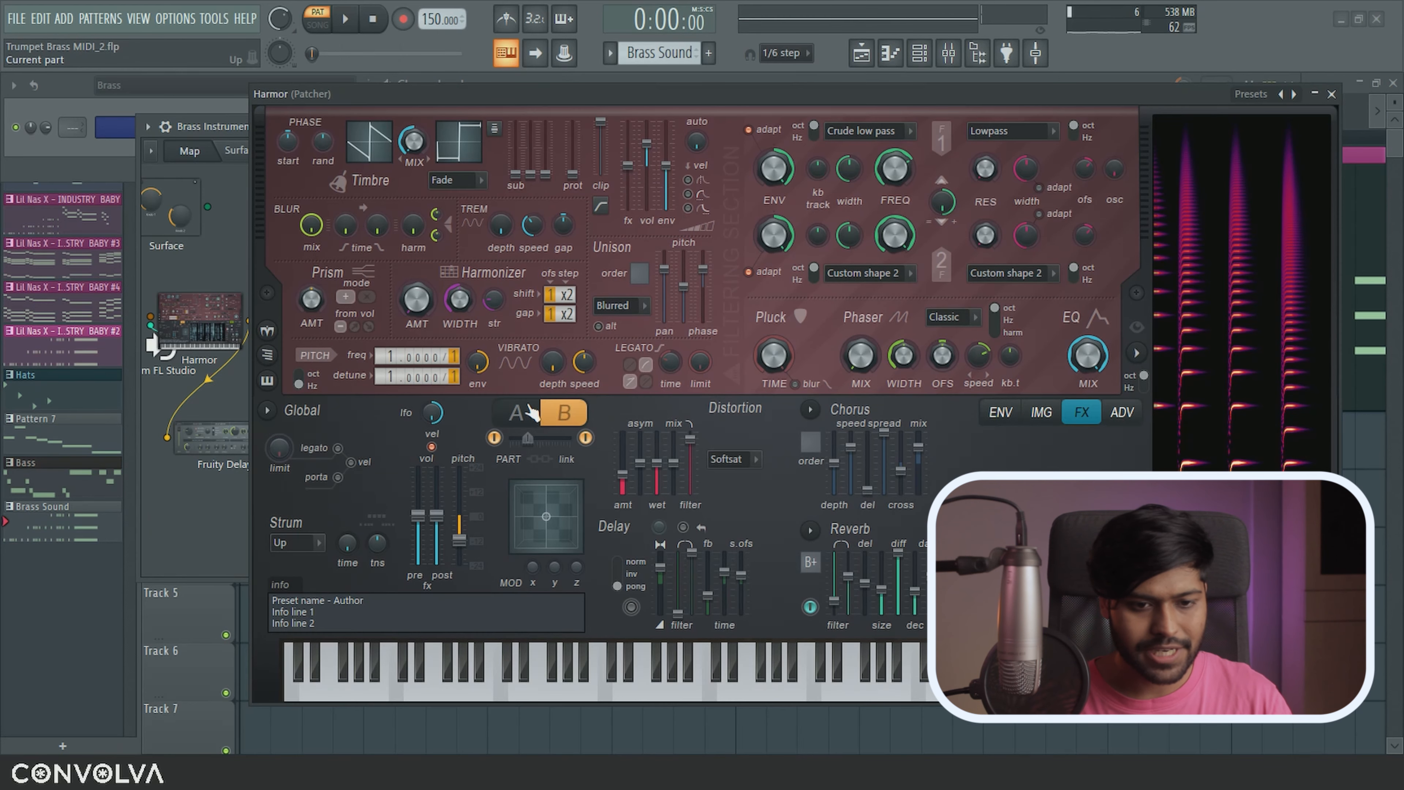
pyautogui.click(528, 412)
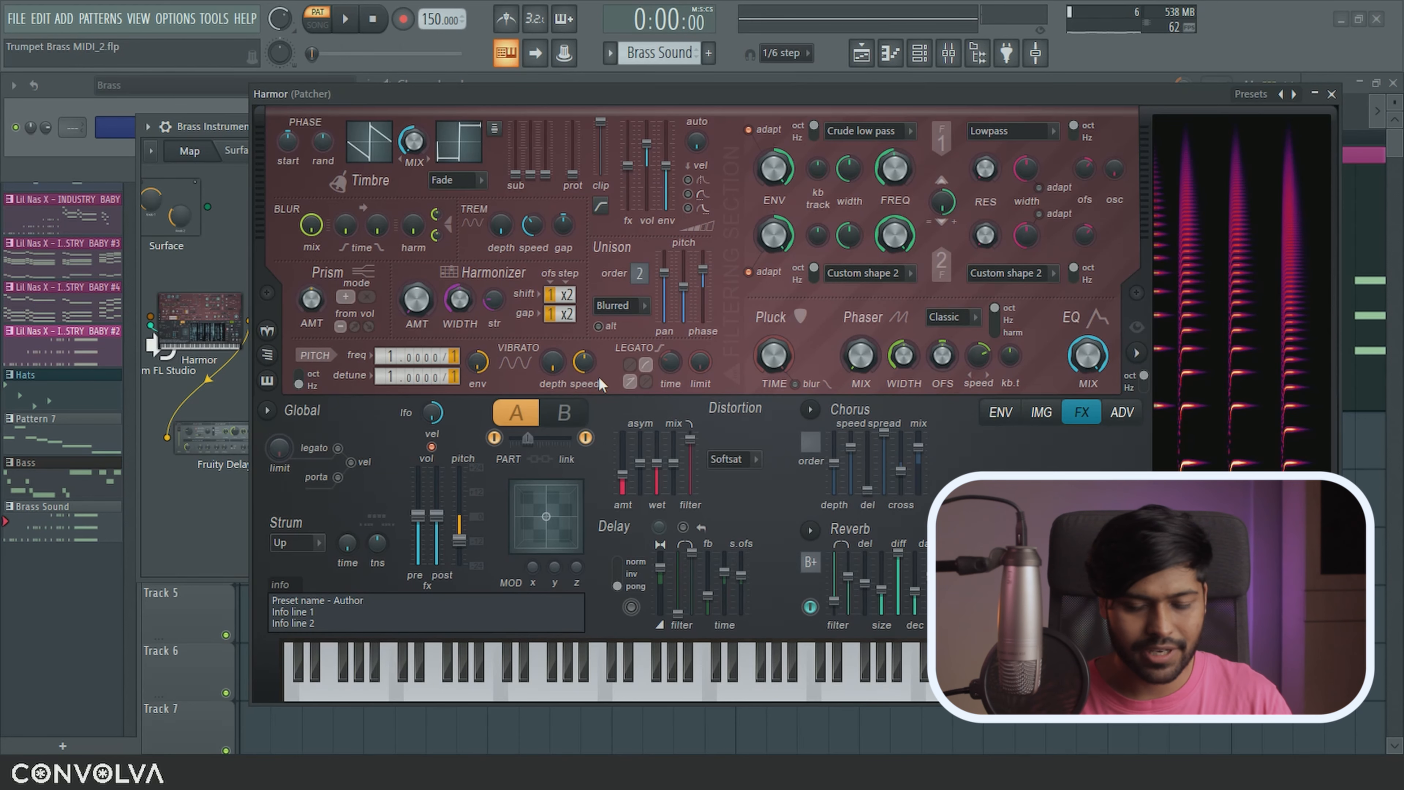
pyautogui.click(1030, 409)
pyautogui.click(642, 425)
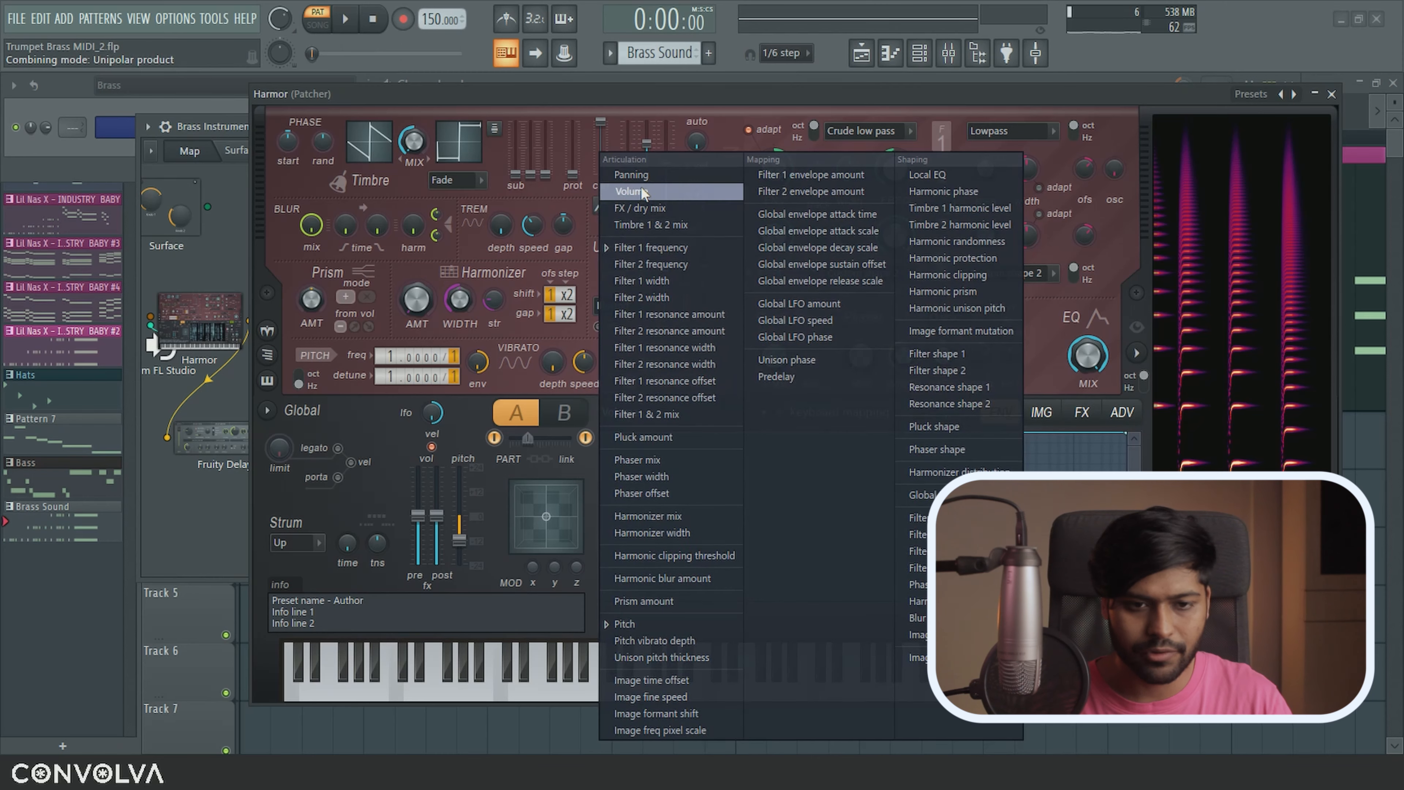
pyautogui.click(642, 191)
pyautogui.click(840, 412)
pyautogui.click(815, 436)
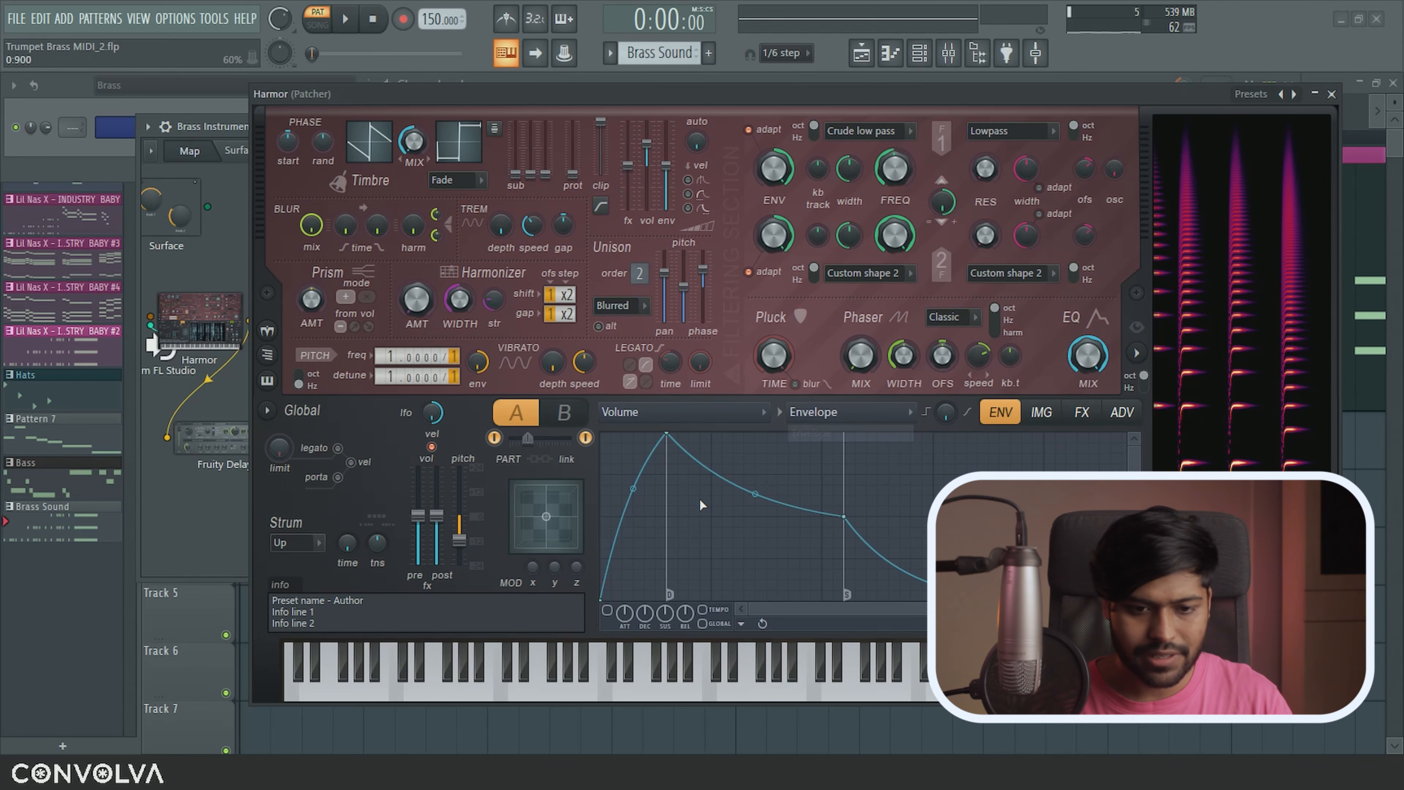
pyautogui.moveTo(668, 434); pyautogui.dragTo(612, 434)
pyautogui.moveTo(844, 516); pyautogui.dragTo(666, 433)
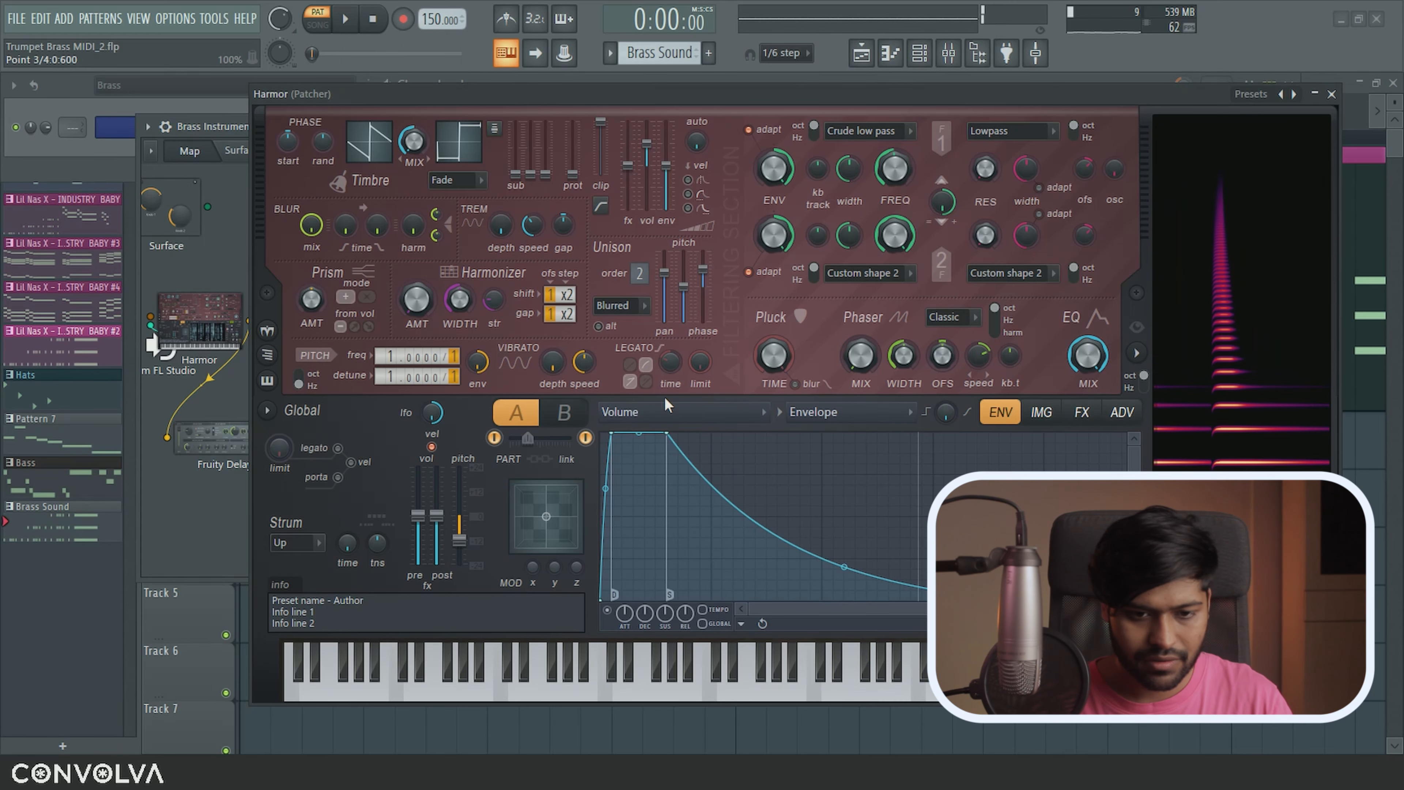
pyautogui.moveTo(845, 567); pyautogui.dragTo(677, 567)
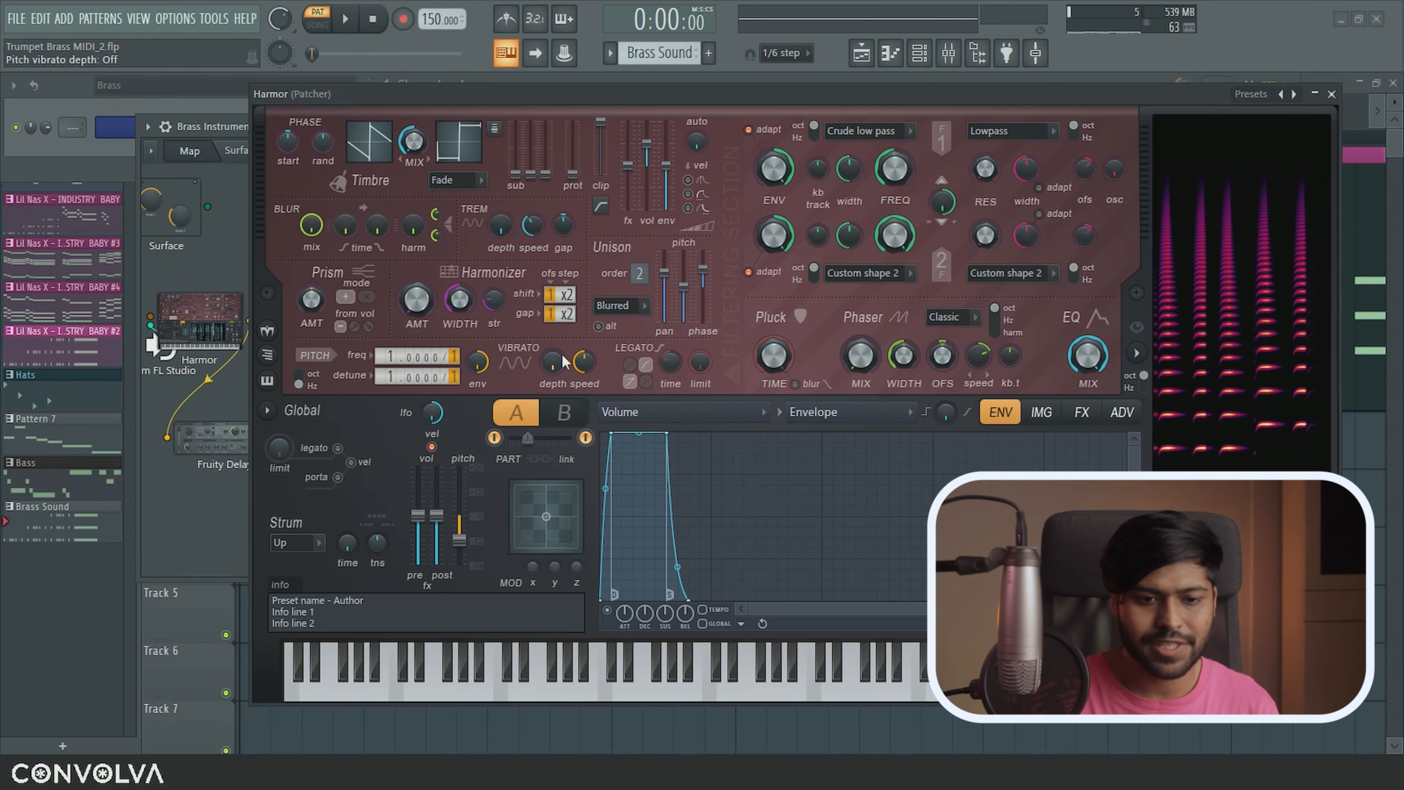
# Switch Harmor to part B, raise its filter 1 frequency and test the sound with repeated notes.
pyautogui.click(571, 419)
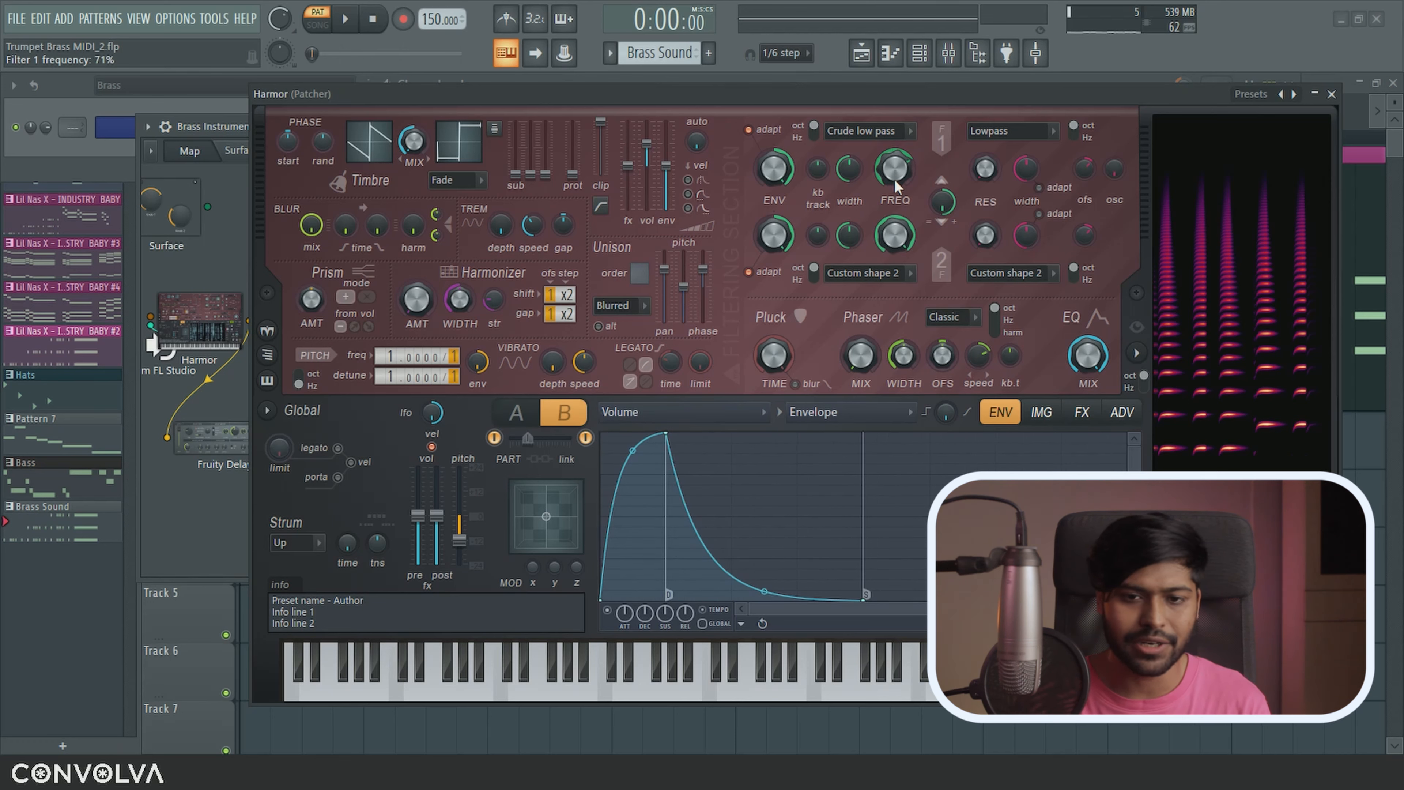
pyautogui.moveTo(902, 178); pyautogui.dragTo(897, 167)
pyautogui.scroll(5, 897, 169)
pyautogui.scroll(5, 898, 172)
pyautogui.press('z')
pyautogui.press('z')
pyautogui.press('z')
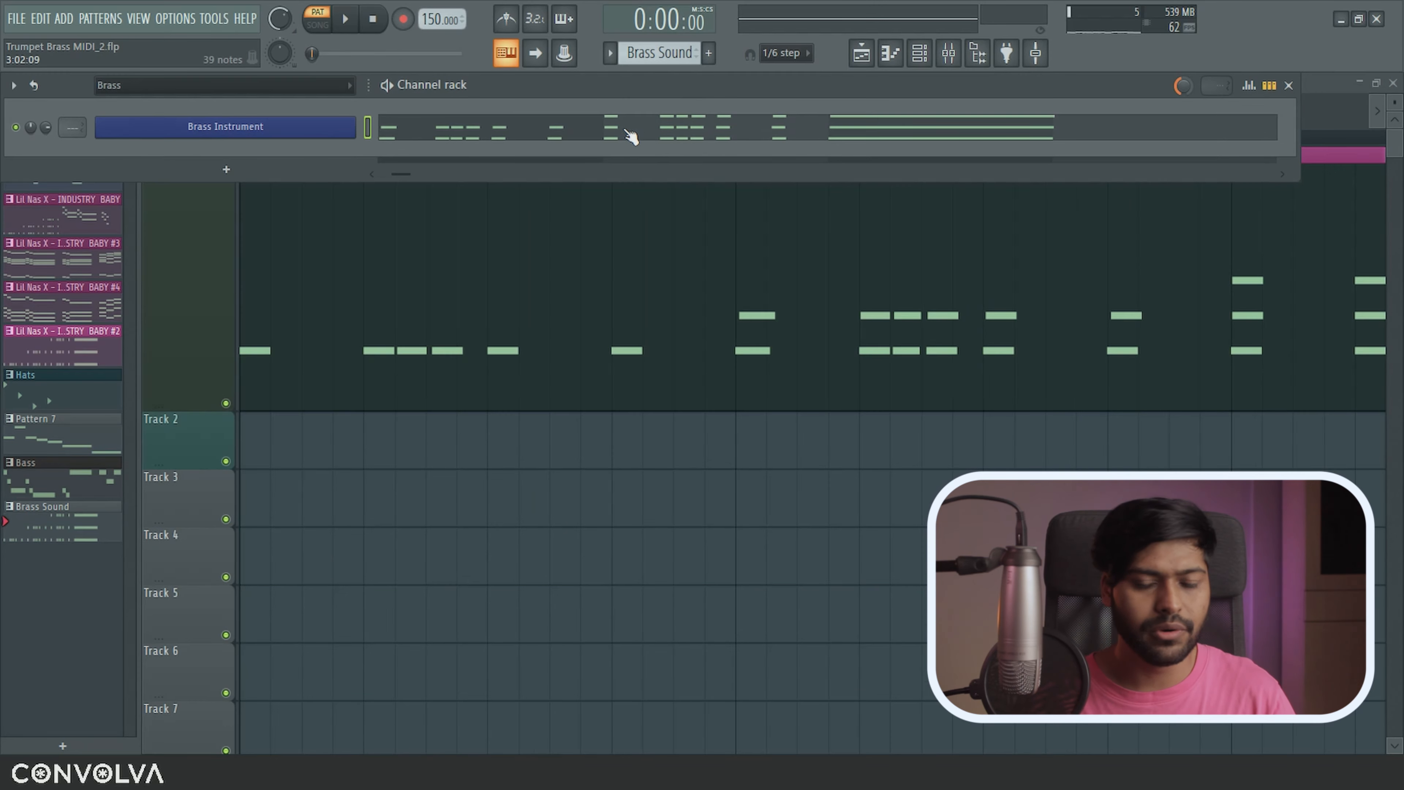
# Open the Brass Instrument notes in the piano roll and examine the start timing of the stacked notes at bar 2.
pyautogui.click(630, 136)
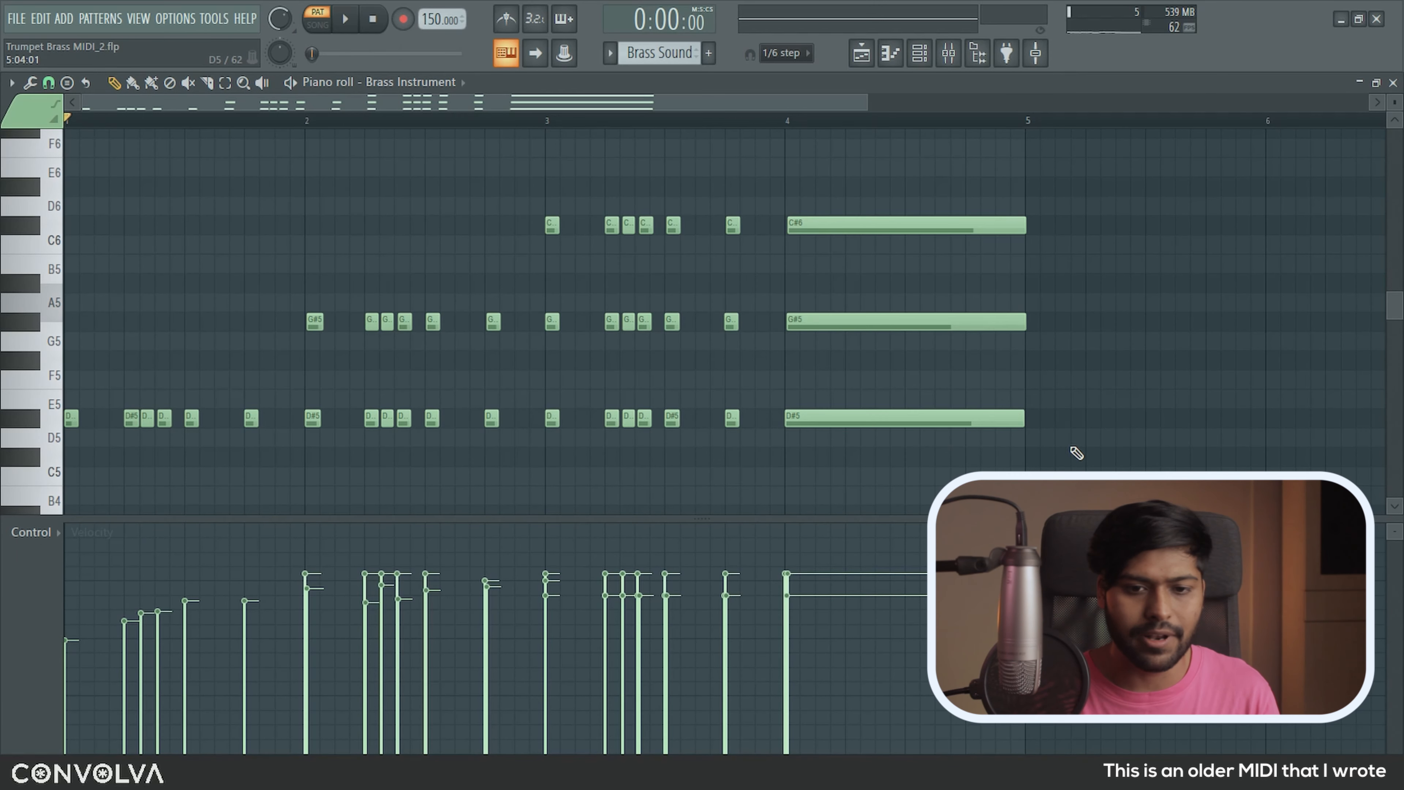
pyautogui.keyDown('ctrl'); pyautogui.scroll(3, 288, 392); pyautogui.keyUp('ctrl')
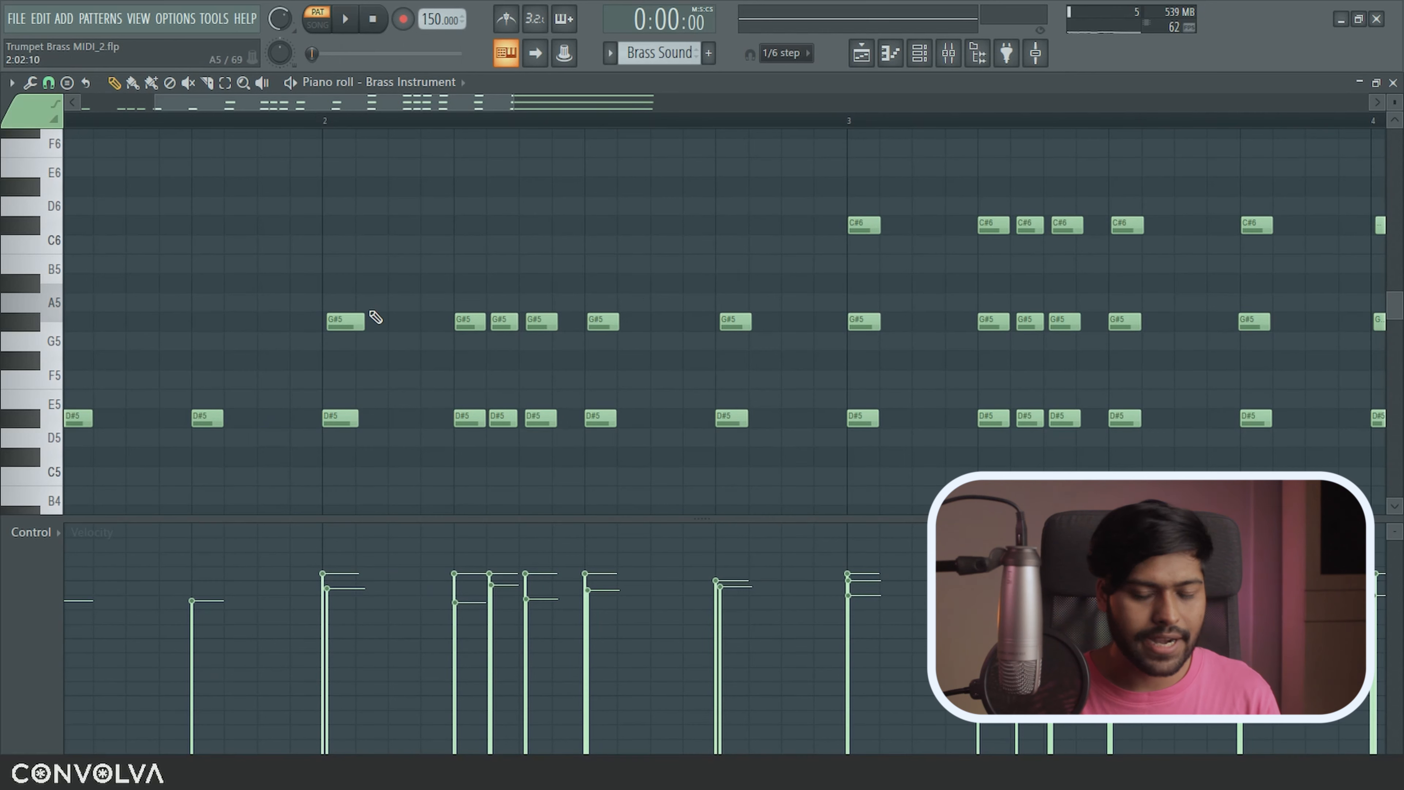
pyautogui.keyDown('ctrl'); pyautogui.scroll(5, 332, 334); pyautogui.keyUp('ctrl')
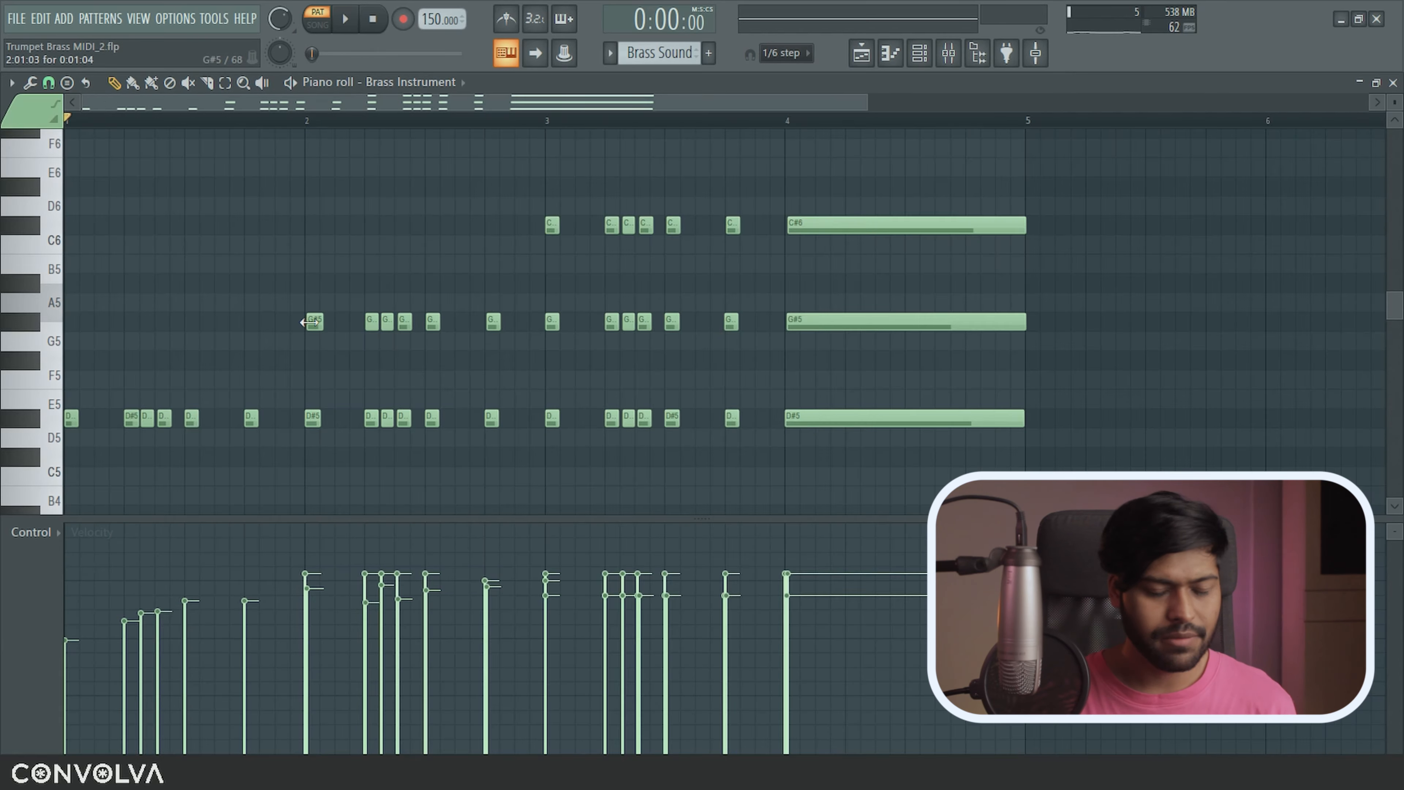
pyautogui.keyDown('ctrl'); pyautogui.scroll(7, 305, 322); pyautogui.keyUp('ctrl')
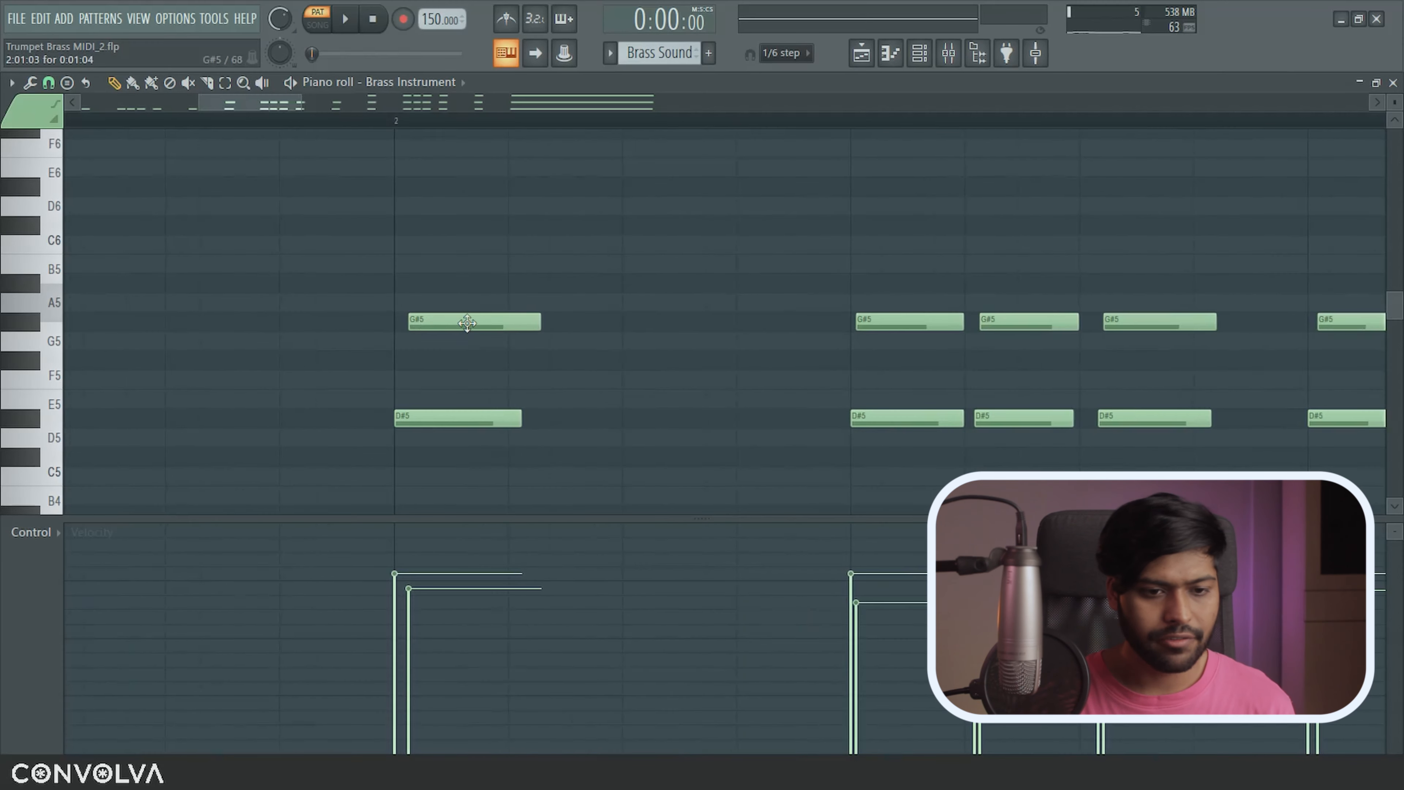
pyautogui.click(445, 325)
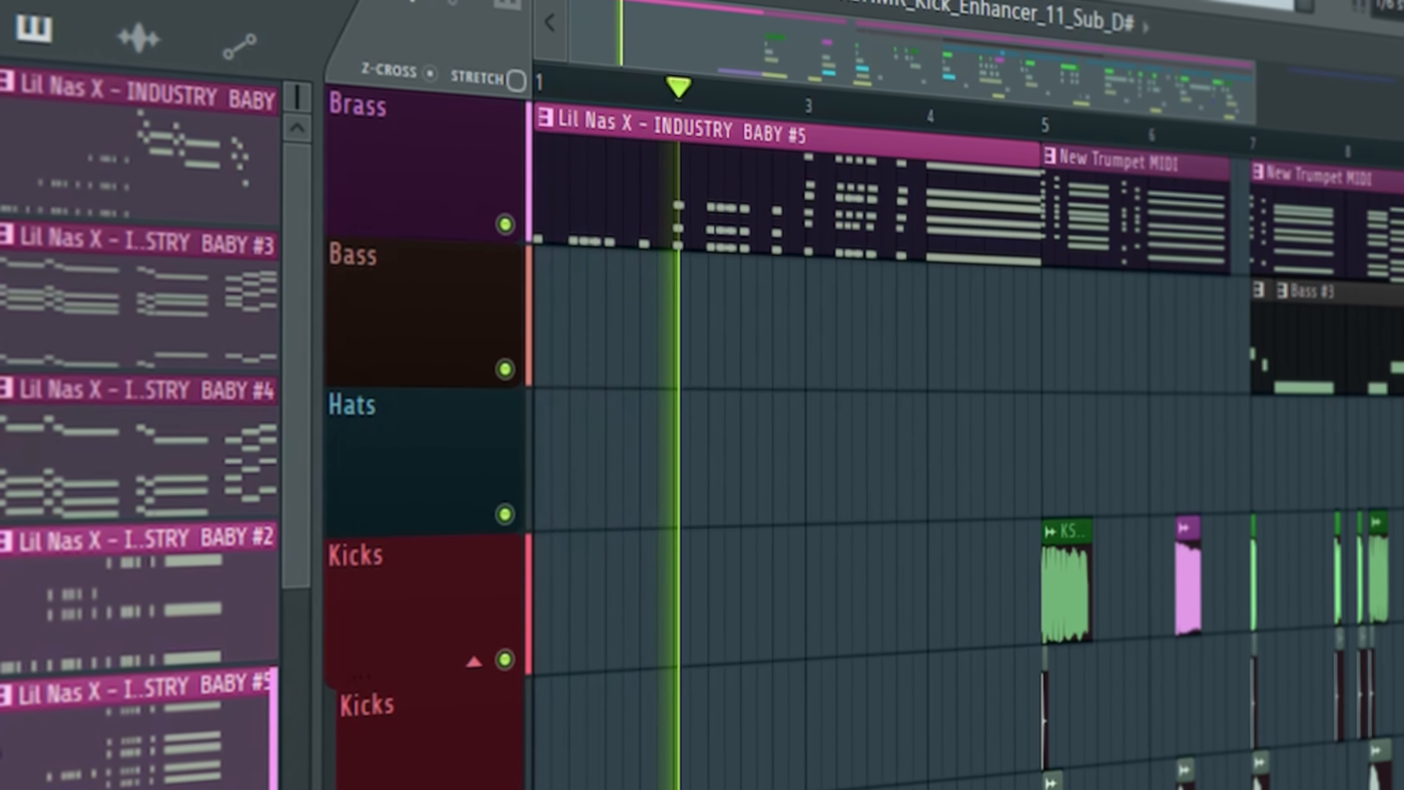
# Examine the Brass track in the playlist where the New Trumpet MIDI clip begins at bar 5.
pyautogui.hscroll(3, 824, 116)
pyautogui.scroll(3, 560, 124)
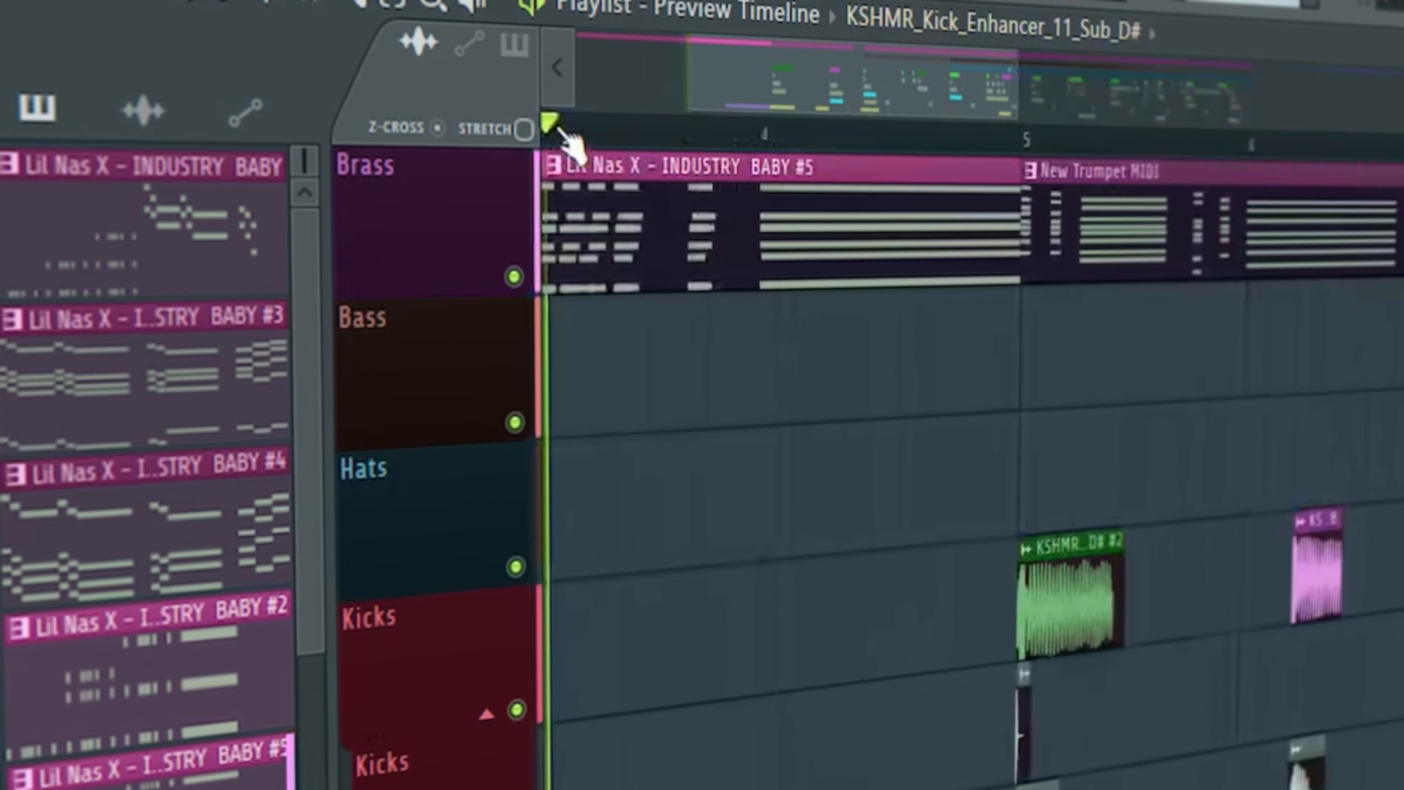
pyautogui.scroll(3, 560, 131)
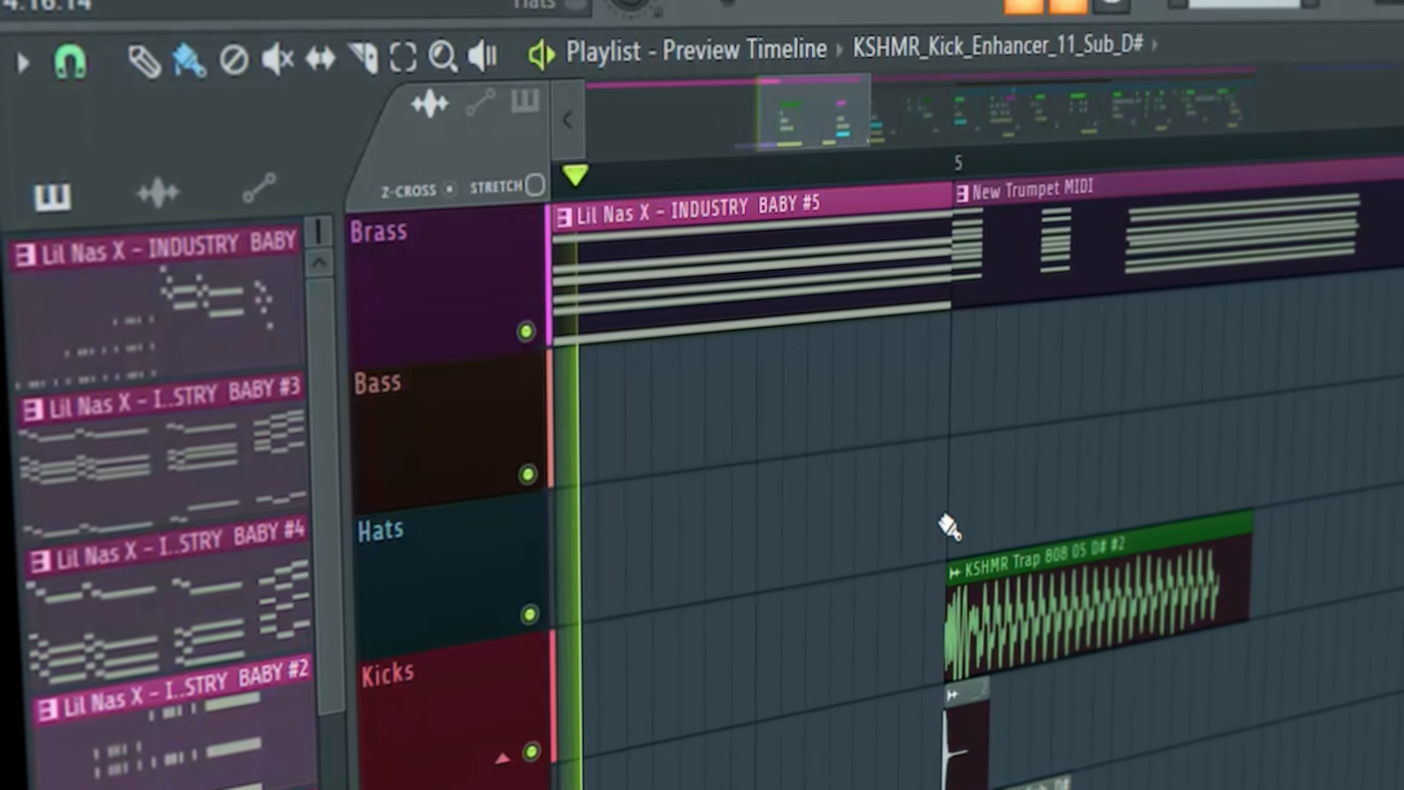